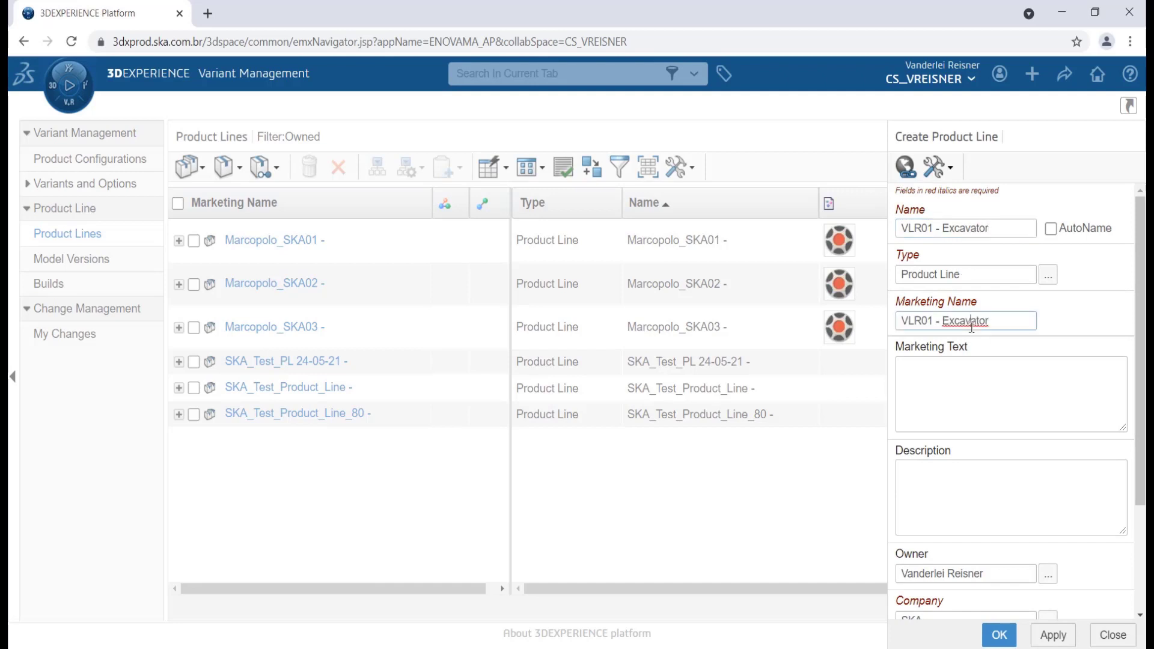
- Finish creating the product line VLR01 - Excavator with the entered name and marketing name
{"action": "scroll", "coordinate": [1085, 529], "scroll_direction": "down", "scroll_amount": 3}
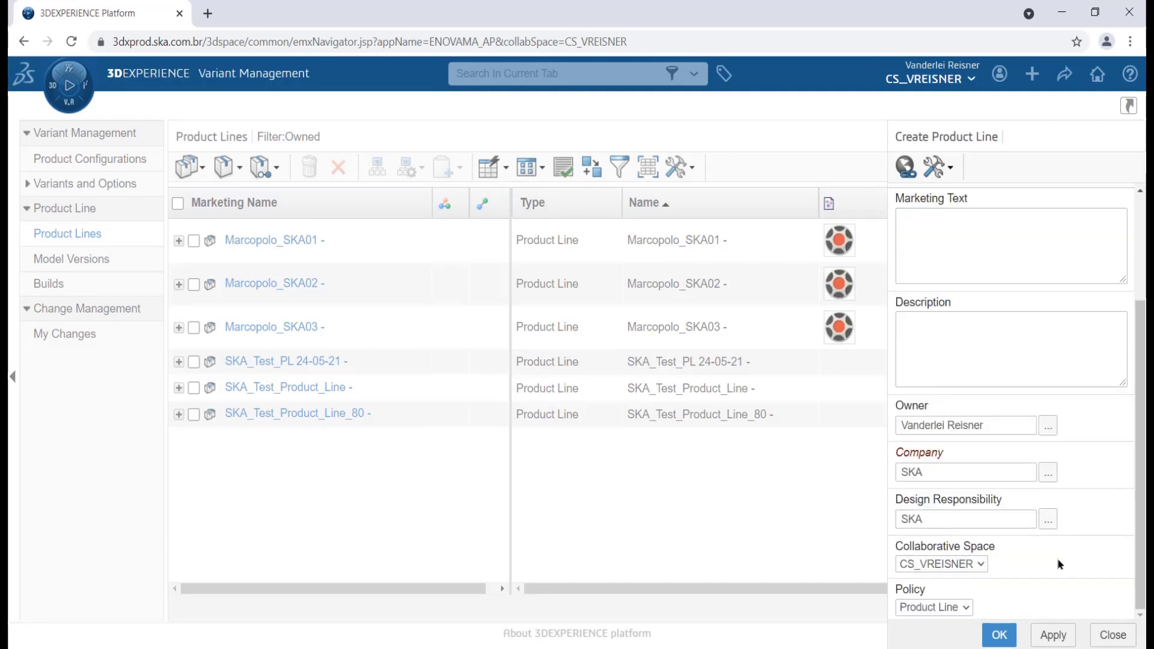
{"action": "left_click", "coordinate": [1007, 636]}
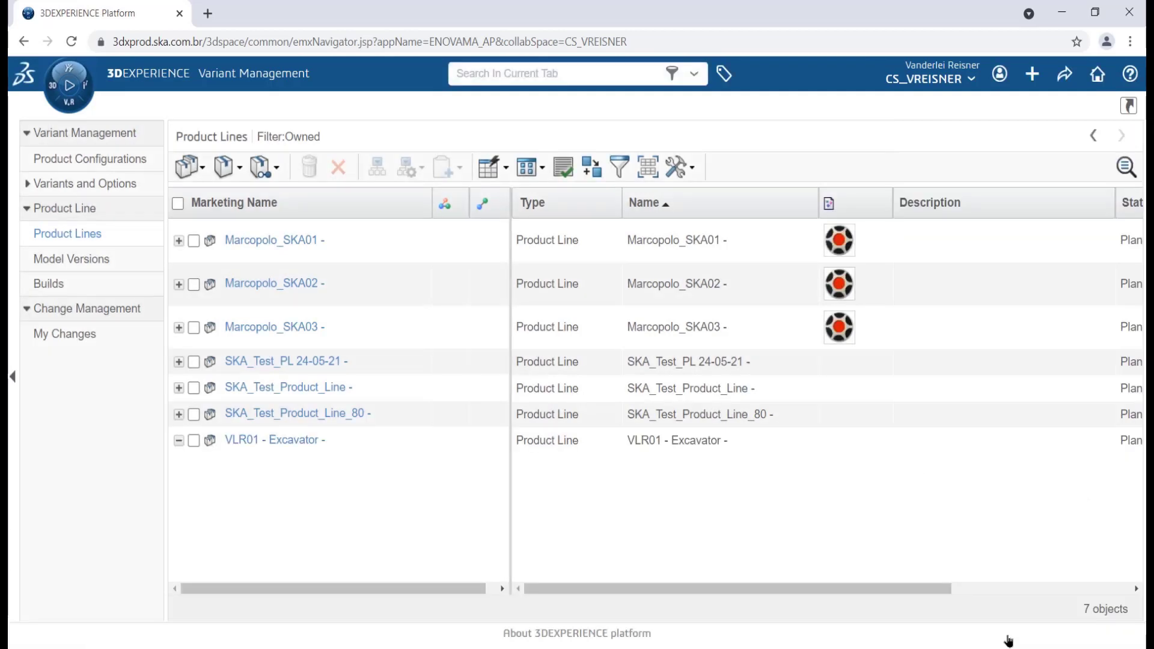
- Create the model VLR01 - Construction with the prefix CS under the VLR01 - Excavator product line
{"action": "left_click", "coordinate": [194, 441]}
{"action": "left_click", "coordinate": [230, 169]}
{"action": "left_click", "coordinate": [264, 196]}
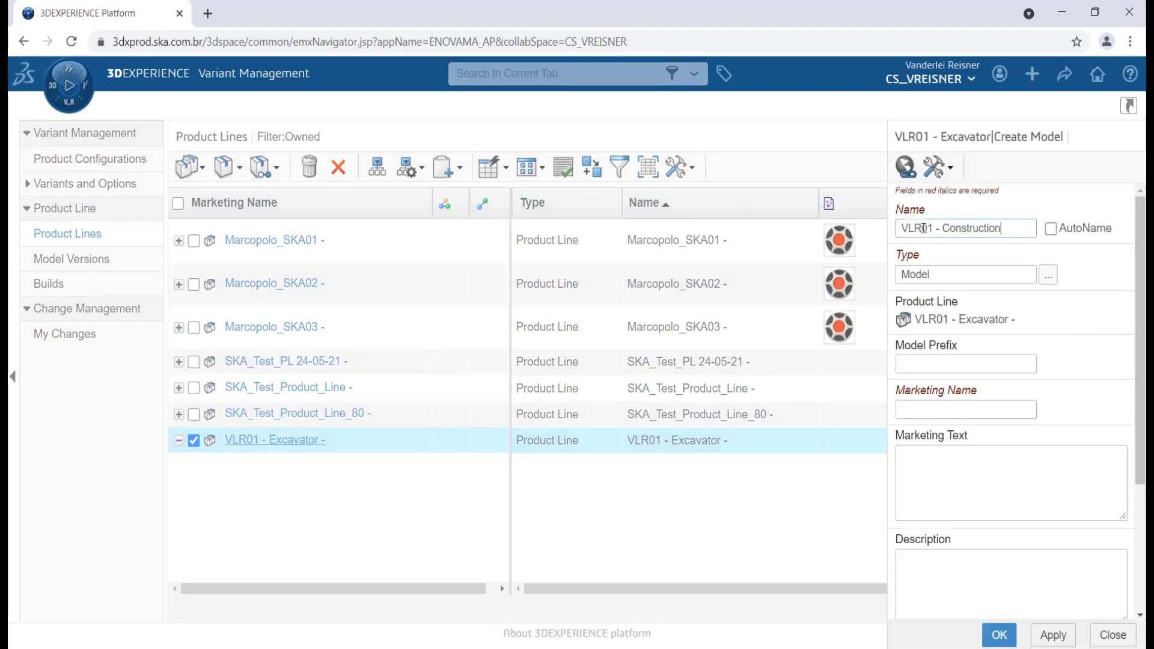
{"action": "key", "text": "Tab"}
{"action": "left_click", "coordinate": [931, 362]}
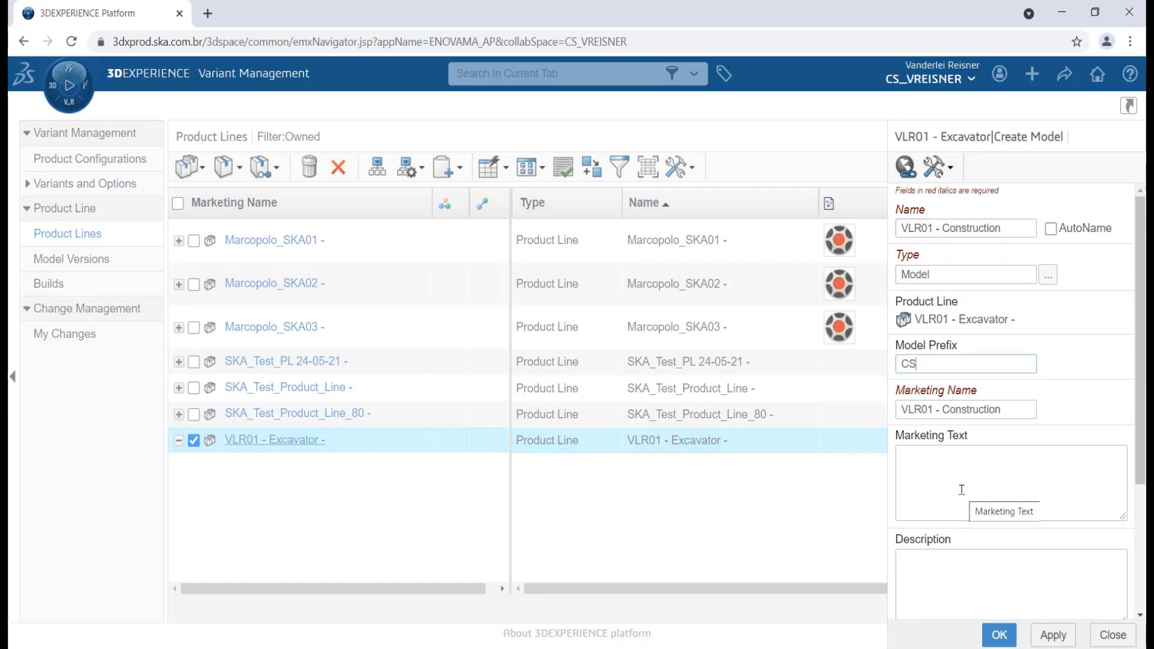
{"action": "scroll", "coordinate": [1038, 520], "scroll_direction": "down", "scroll_amount": 3}
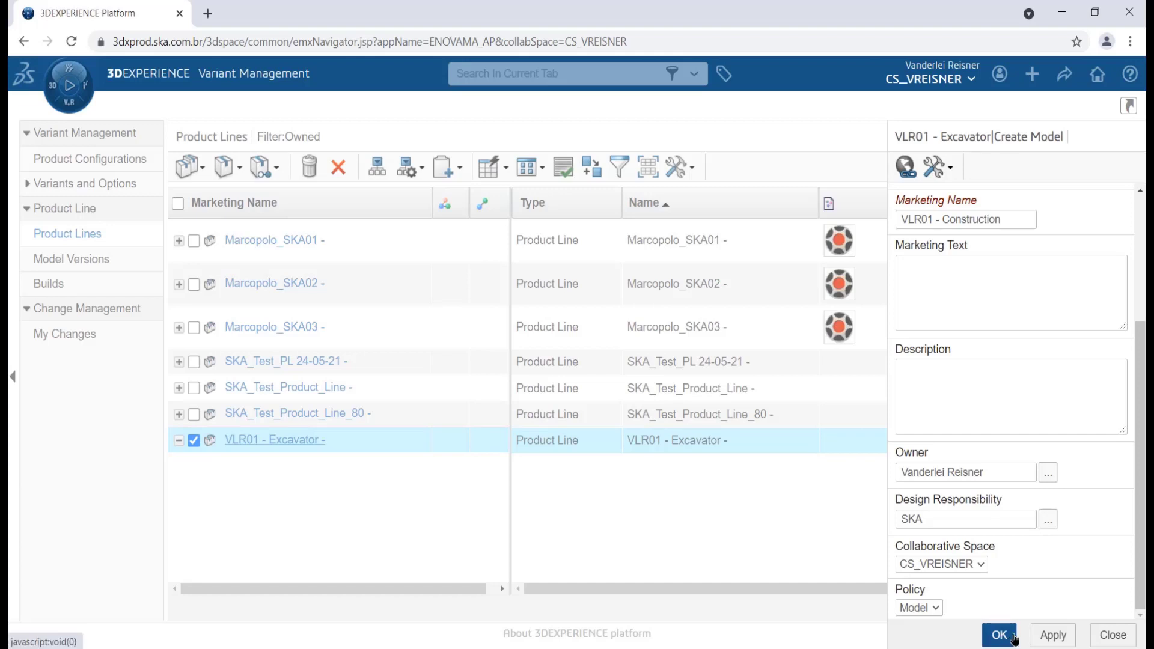
{"action": "left_click", "coordinate": [1053, 634]}
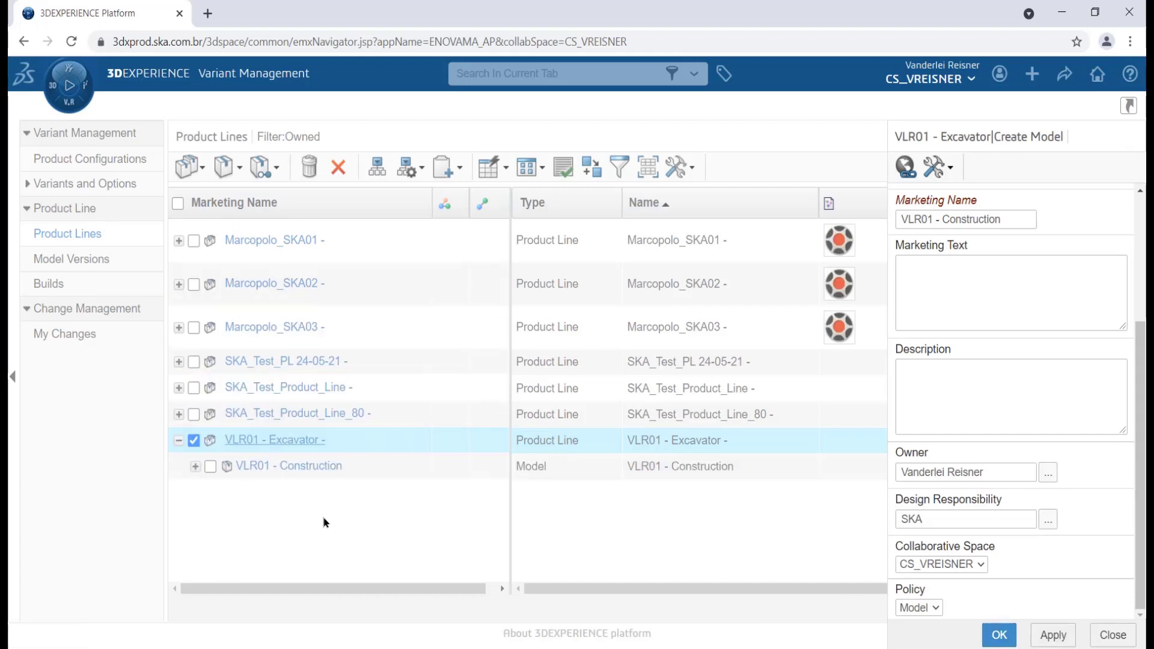
- Add a second model to the product line with name and marketing name VLR01 - Mining and prefix MN
{"action": "double_click", "coordinate": [1009, 212]}
{"action": "type", "text": "Mi"}
{"action": "left_click", "coordinate": [965, 394]}
{"action": "scroll", "coordinate": [1064, 476], "scroll_direction": "up", "scroll_amount": 3}
{"action": "double_click", "coordinate": [984, 229]}
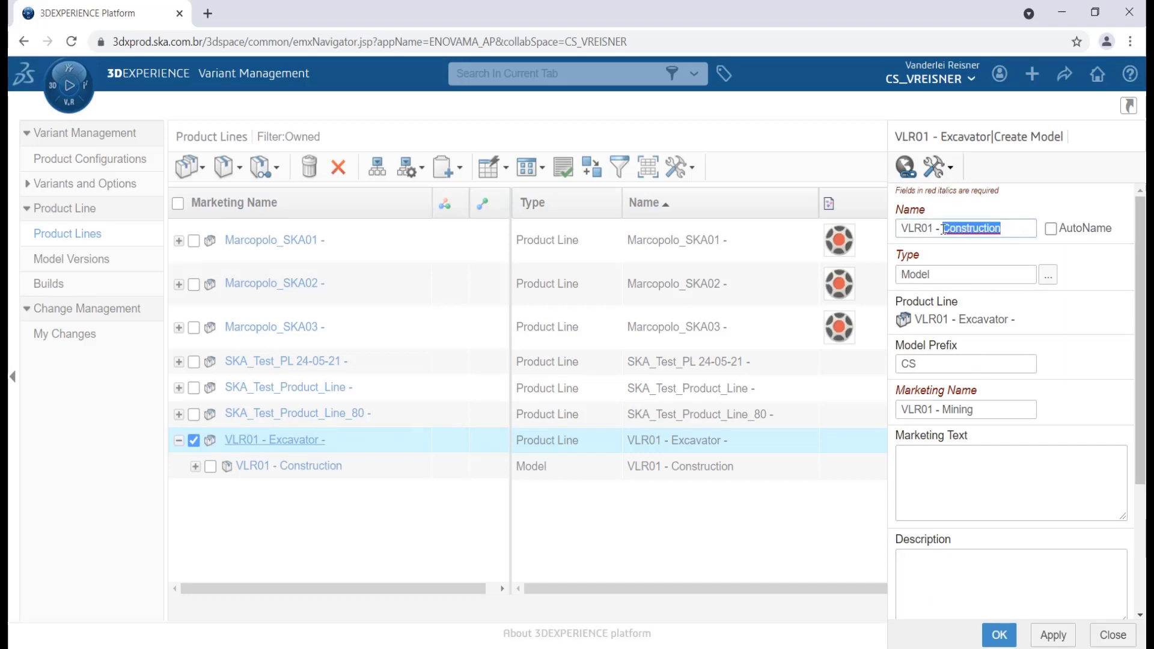
{"action": "type", "text": "Mining"}
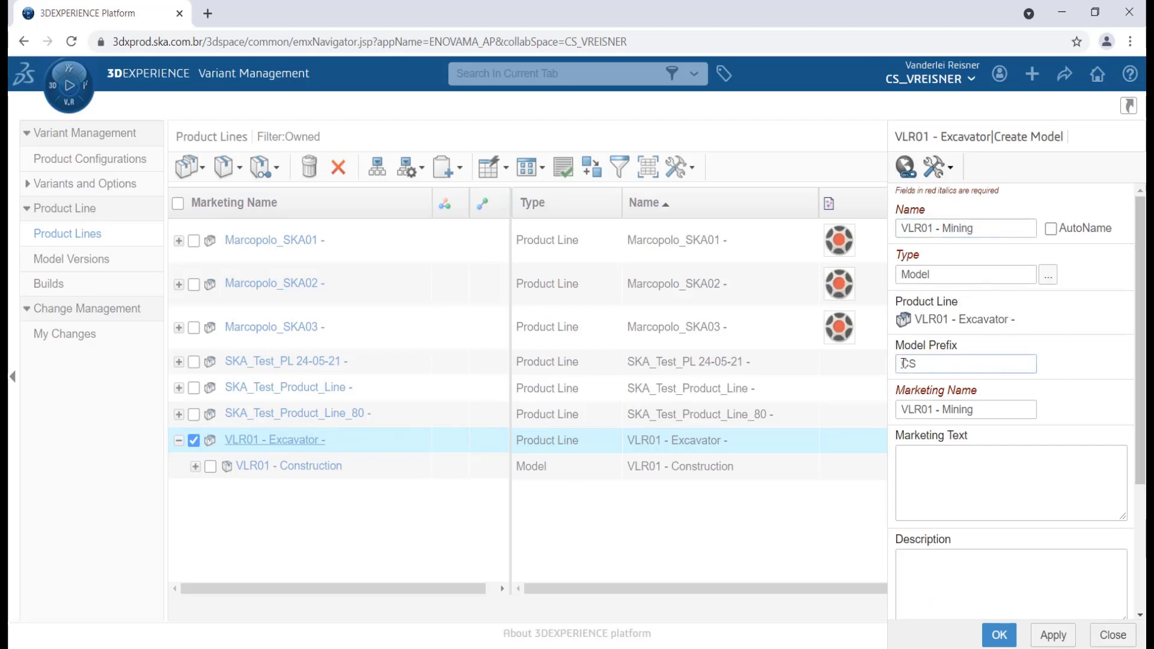
{"action": "double_click", "coordinate": [903, 363]}
{"action": "type", "text": "MN"}
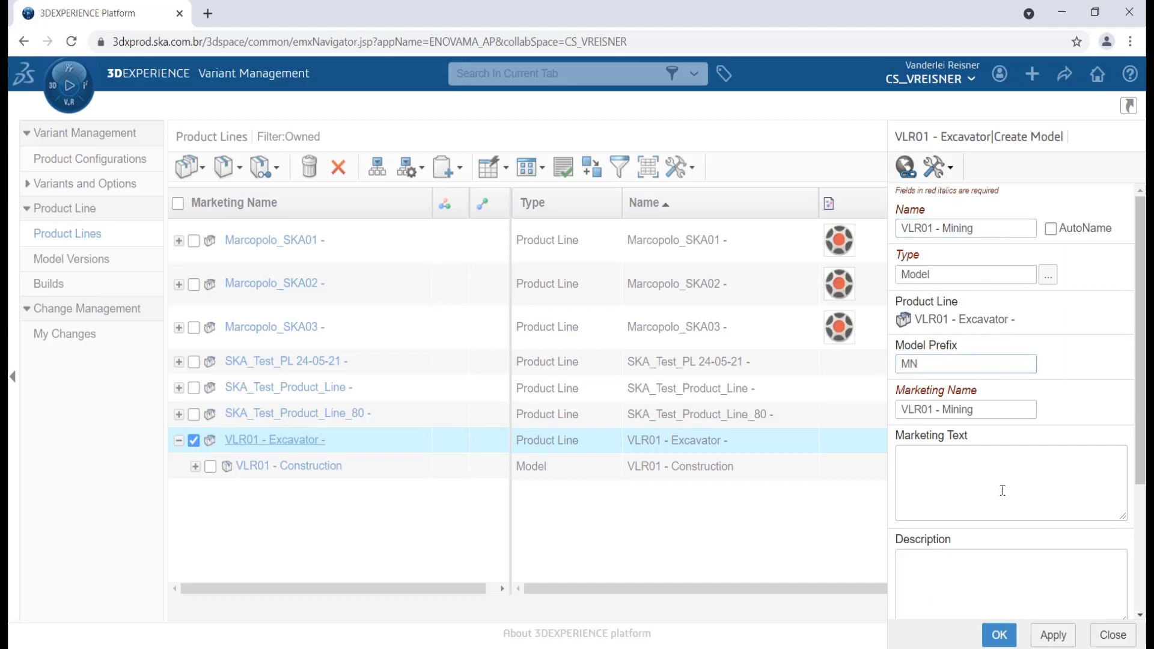
{"action": "left_click", "coordinate": [1000, 635]}
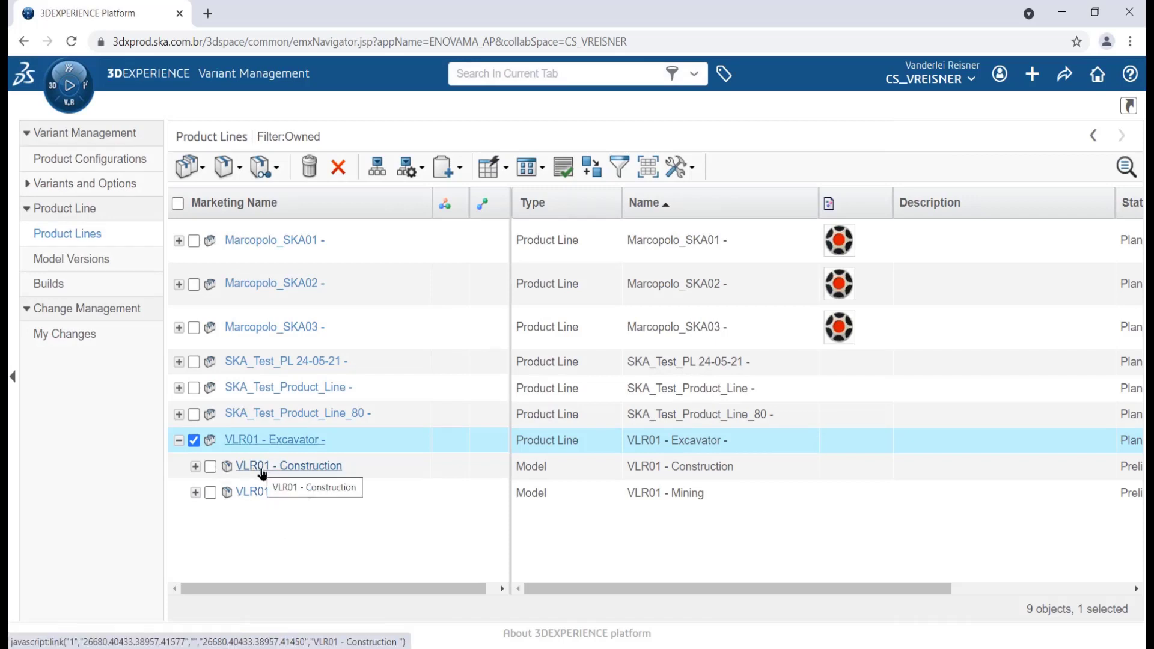
- Create the first model version of VLR01 - Construction, named VLR01 - CS70
{"action": "left_click", "coordinate": [211, 467]}
{"action": "left_click", "coordinate": [276, 169]}
{"action": "left_click", "coordinate": [305, 241]}
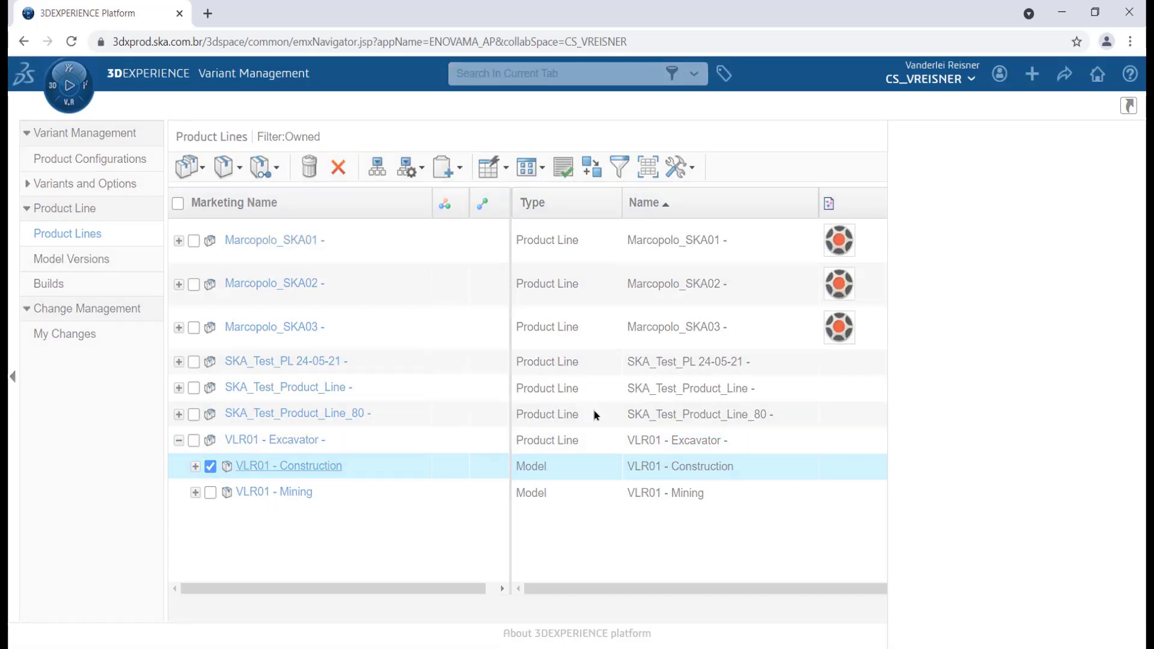
{"action": "double_click", "coordinate": [946, 296]}
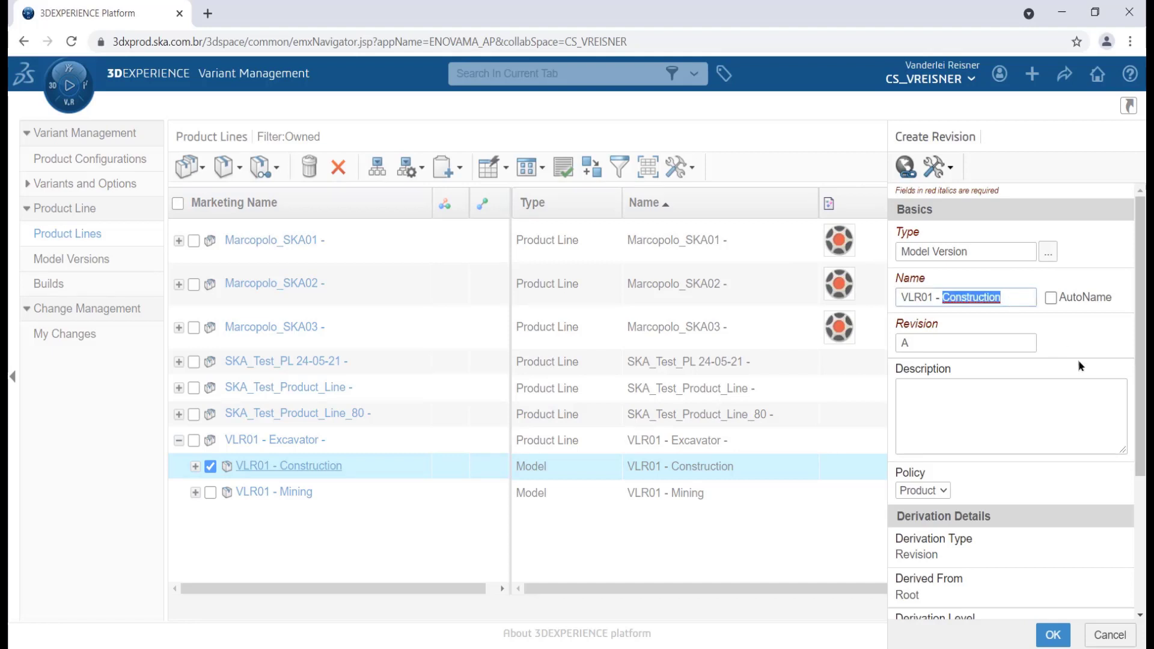
{"action": "type", "text": "CS70"}
{"action": "left_click", "coordinate": [1003, 407]}
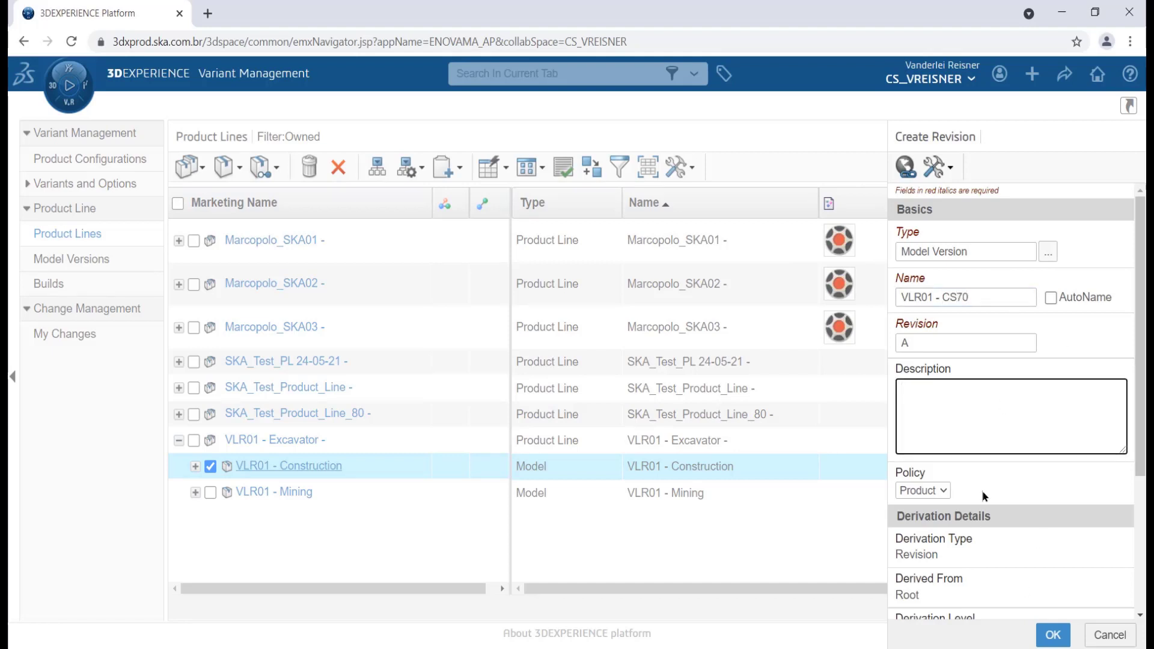
{"action": "scroll", "coordinate": [1022, 481], "scroll_direction": "down", "scroll_amount": 4}
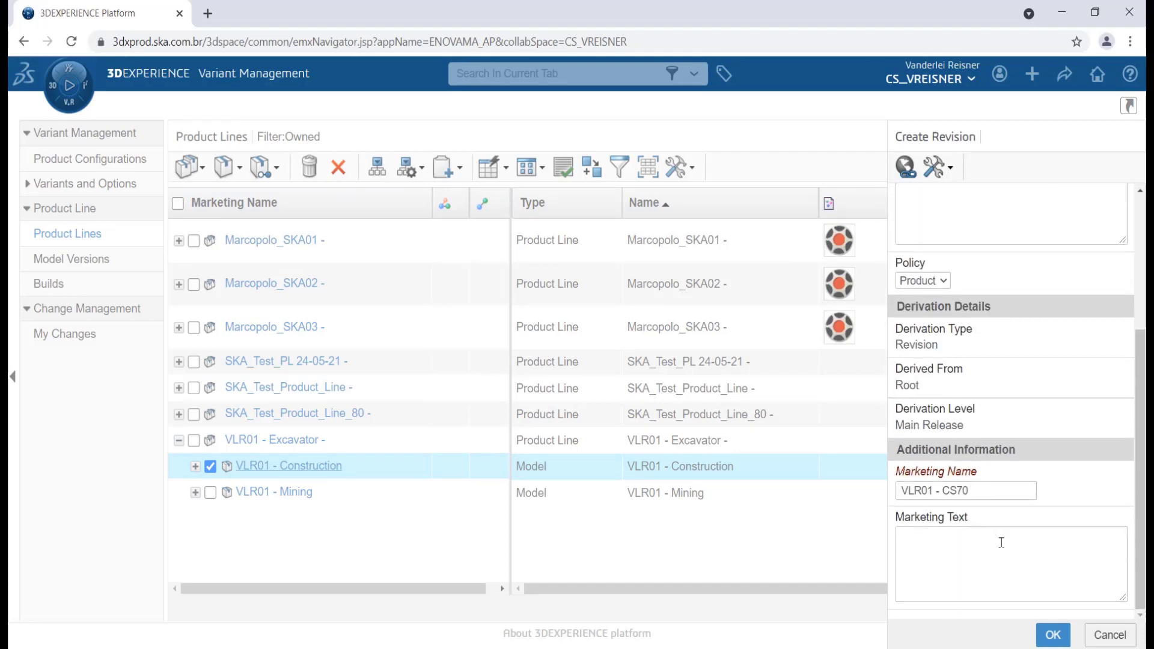
{"action": "left_click", "coordinate": [1053, 635]}
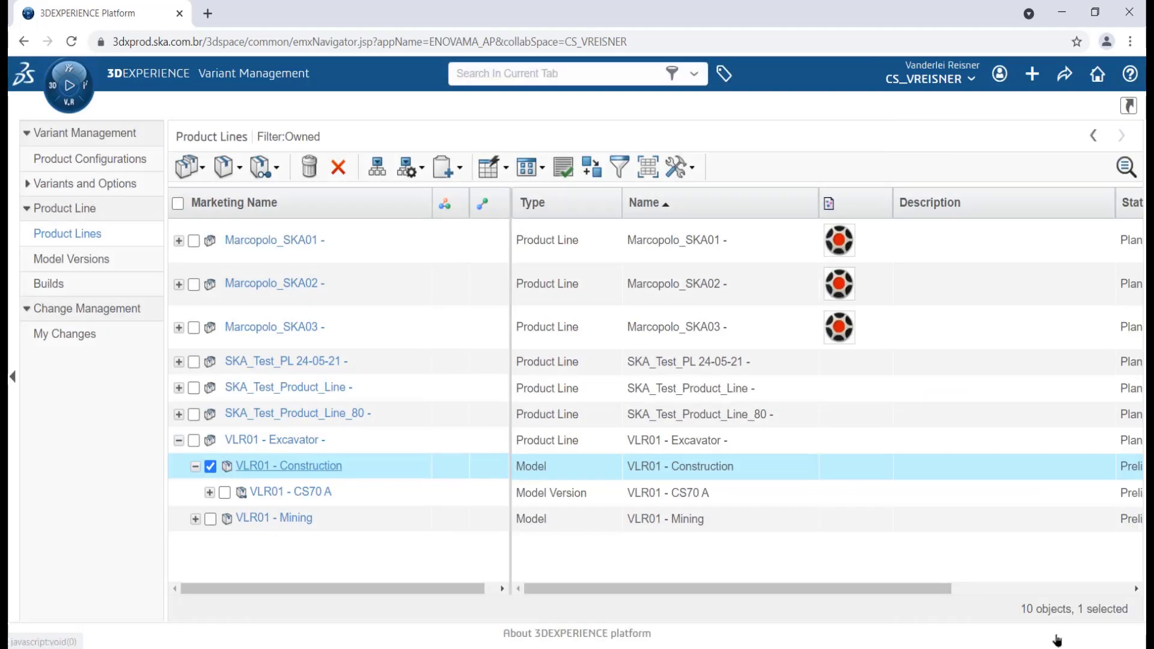
- Create a further revision of the VLR01 - Construction model, derived from VLR01 - CS70 A and named VLR01 - CS120
{"action": "left_click", "coordinate": [268, 166]}
{"action": "left_click", "coordinate": [305, 219]}
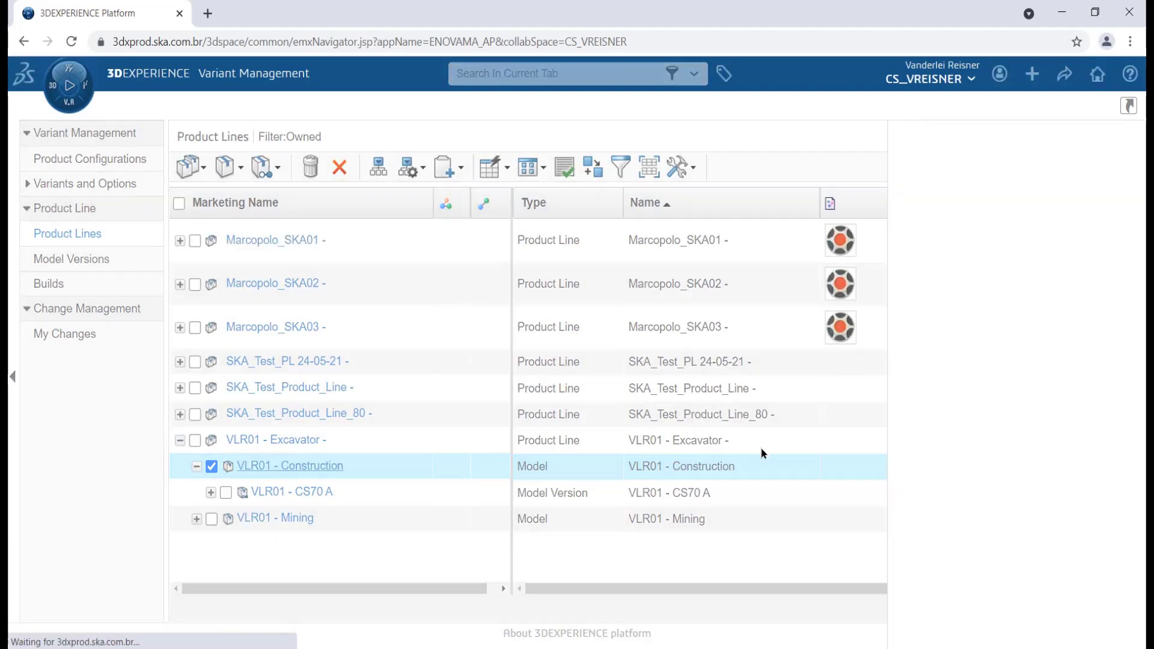
{"action": "left_click", "coordinate": [992, 291]}
{"action": "key", "text": "BackSpace"}
{"action": "key", "text": "BackSpace"}
{"action": "type", "text": "120"}
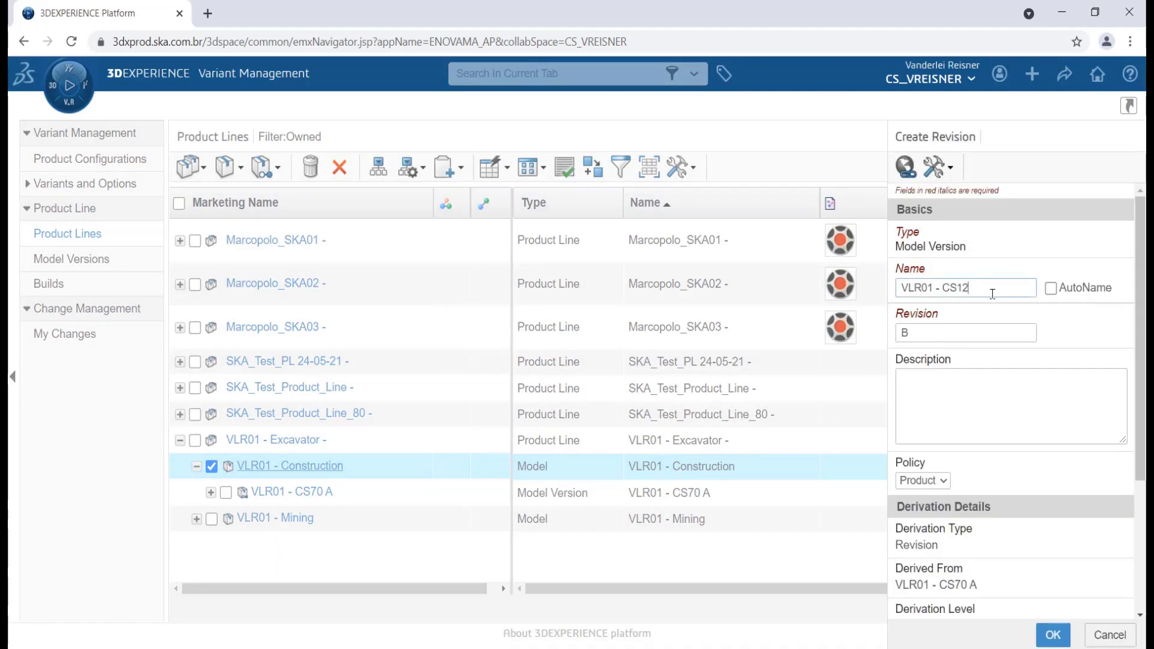
{"action": "left_click", "coordinate": [1001, 585]}
{"action": "scroll", "coordinate": [1017, 439], "scroll_direction": "down", "scroll_amount": 3}
{"action": "left_click", "coordinate": [1053, 636]}
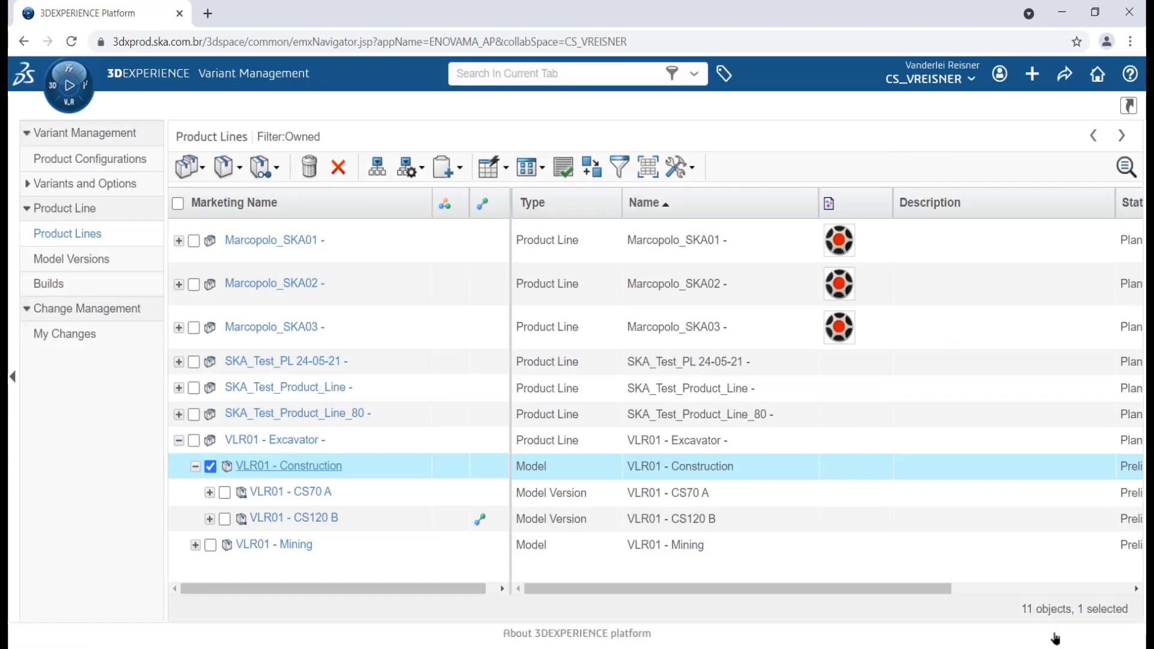
- Deselect the Construction model and open the variants and options of model version VLR01 - CS70 A
{"action": "left_click", "coordinate": [211, 468]}
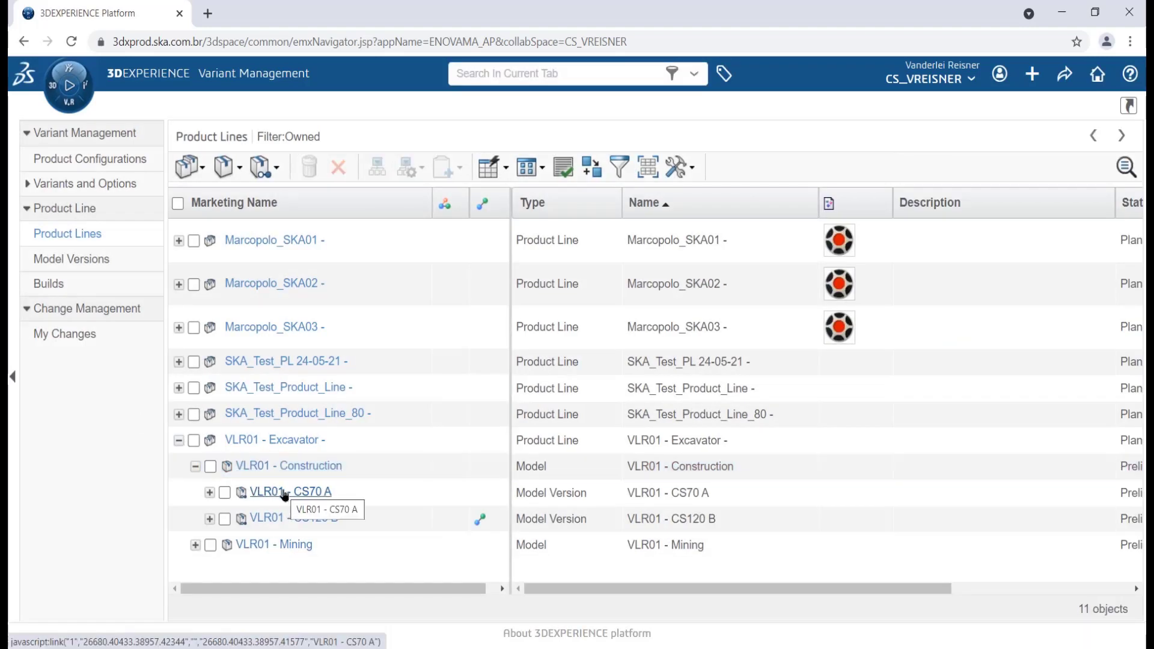
{"action": "left_click", "coordinate": [285, 493]}
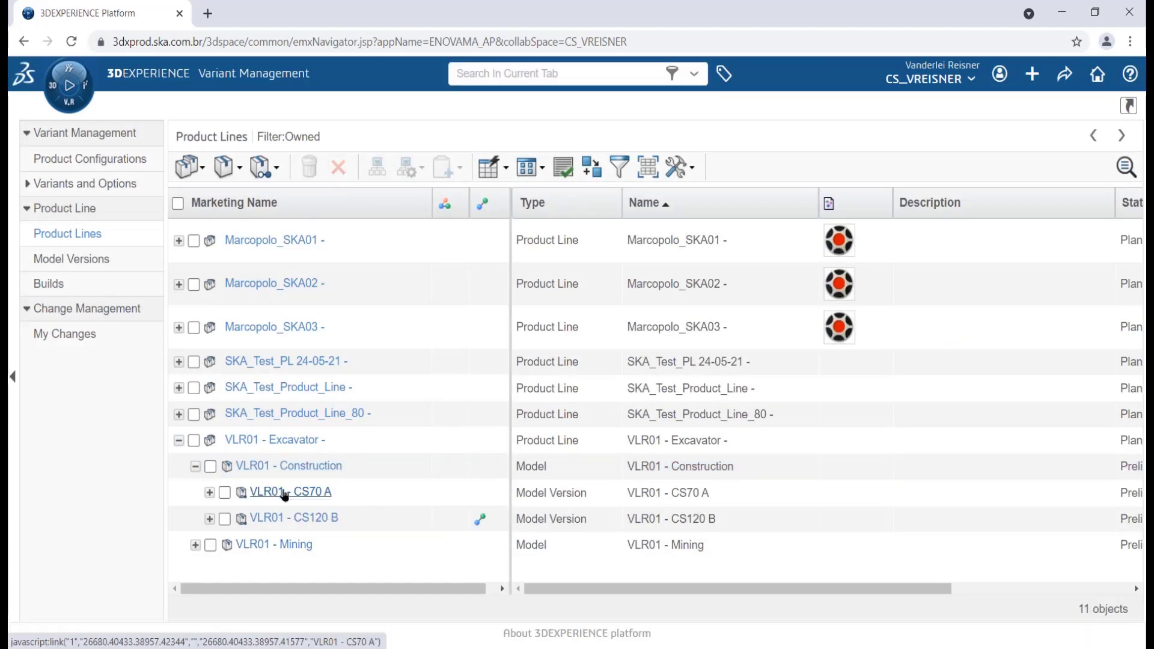
{"action": "left_click", "coordinate": [40, 202]}
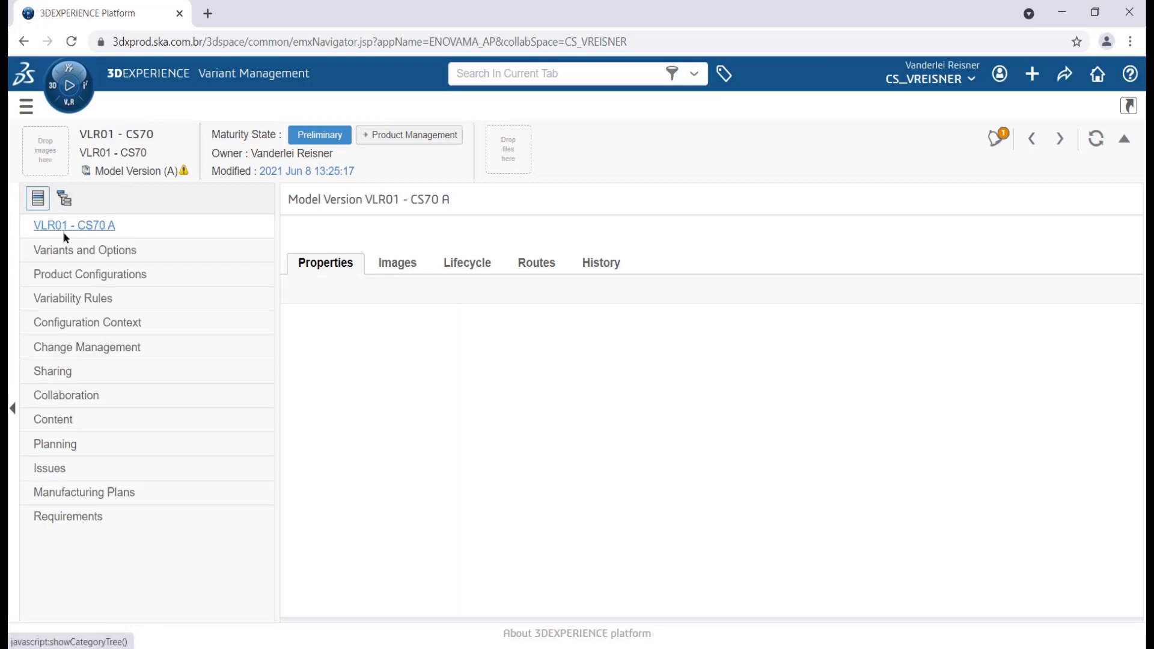
{"action": "left_click", "coordinate": [77, 250]}
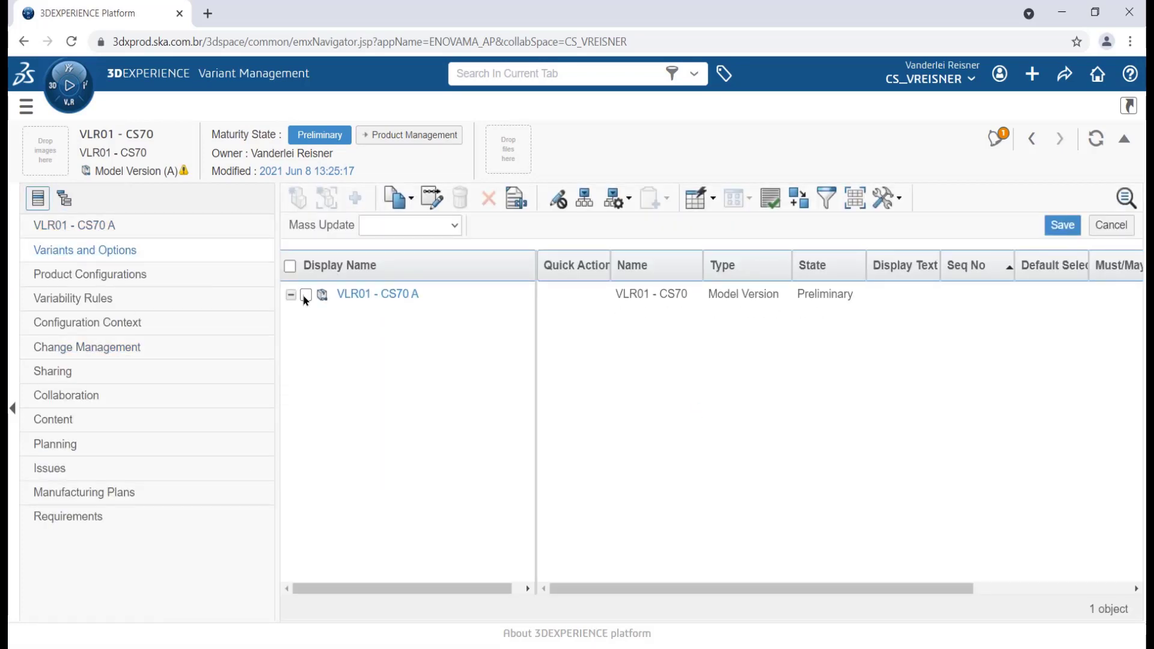
- Create the variant VLR01 - Bucket for model version VLR01 - CS70 A, leaving the description and display text empty
{"action": "left_click", "coordinate": [306, 294]}
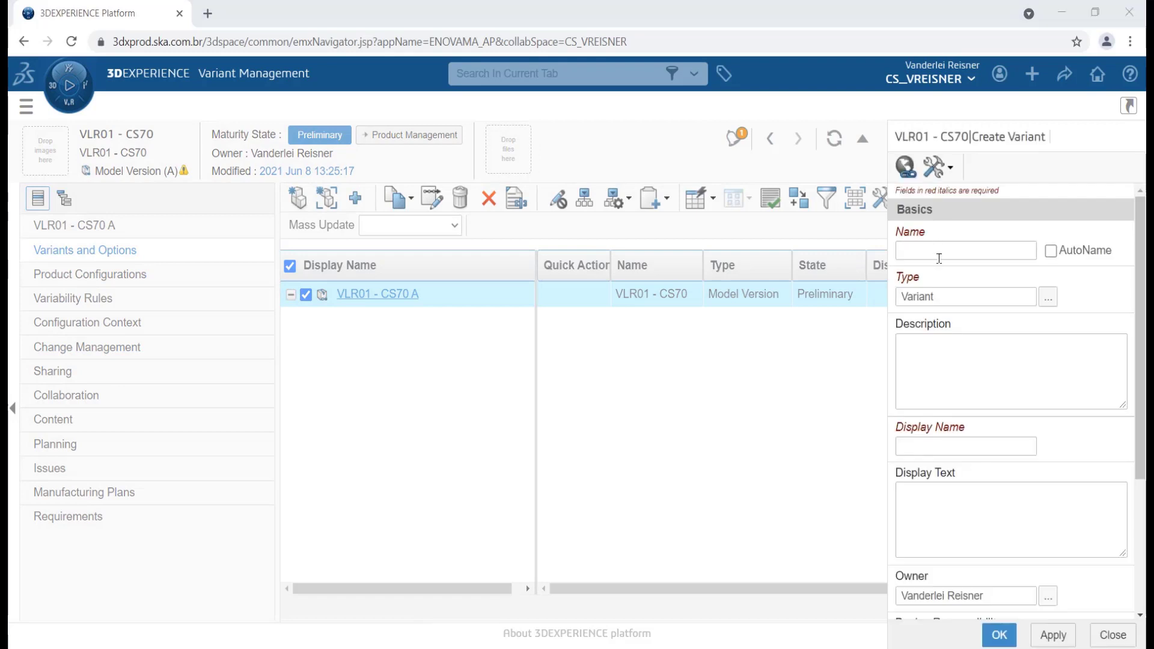
{"action": "left_click", "coordinate": [936, 257]}
{"action": "type", "text": "VLR01 - Bucket"}
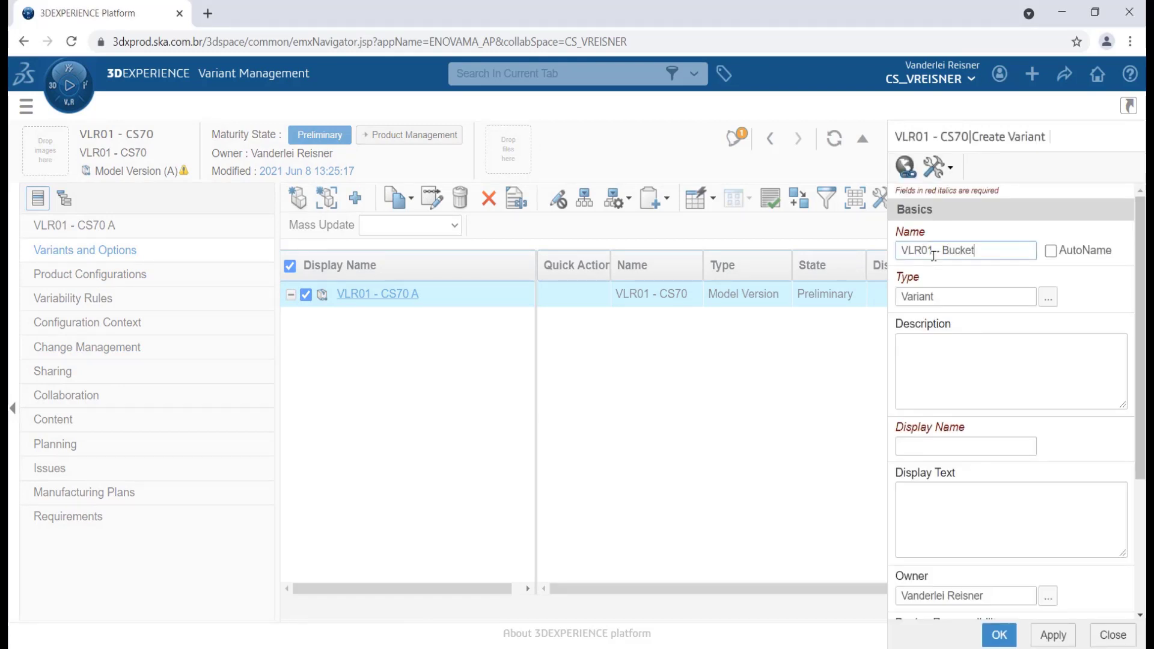
{"action": "left_click_drag", "start_coordinate": [977, 251], "coordinate": [896, 251]}
{"action": "left_click", "coordinate": [956, 349]}
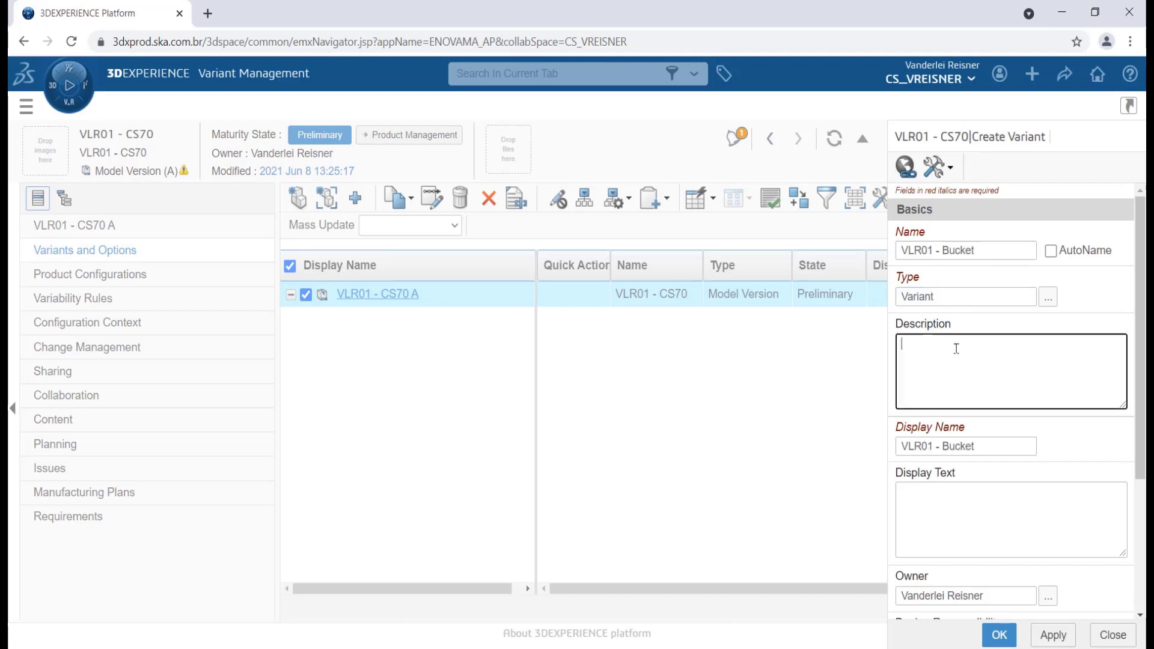
{"action": "left_click", "coordinate": [958, 515]}
{"action": "scroll", "coordinate": [1043, 524], "scroll_direction": "down", "scroll_amount": 3}
{"action": "left_click", "coordinate": [1052, 635]}
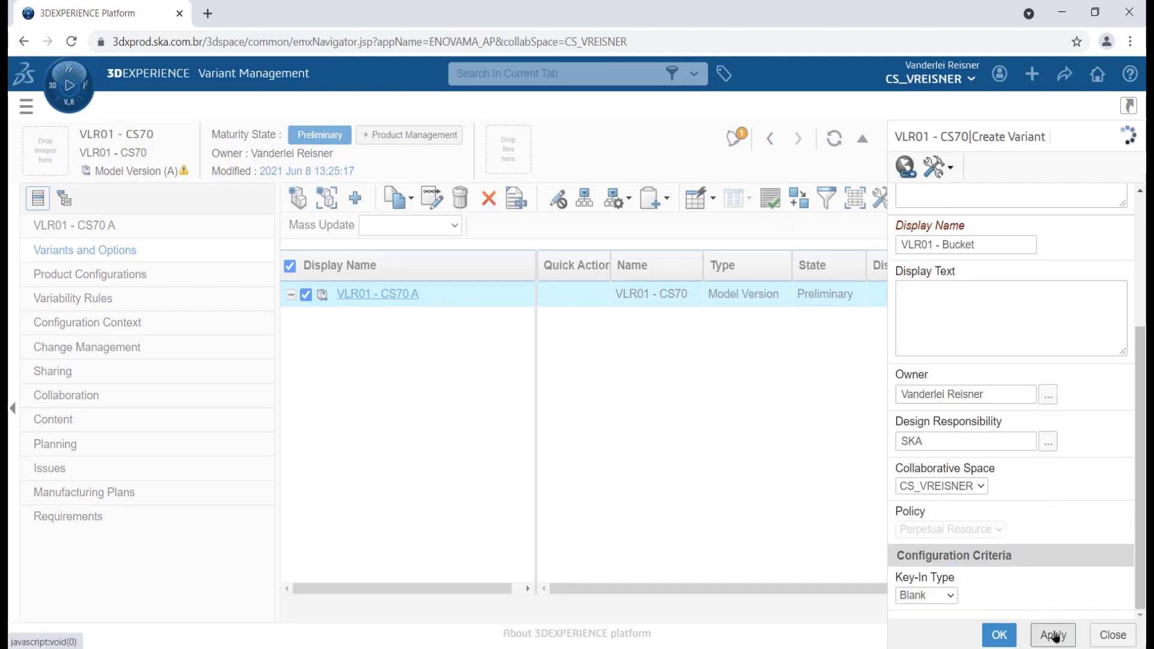
- Add the variants VLR01 - Colors and VLR01 - Country to the CS70 model version
{"action": "scroll", "coordinate": [1028, 355], "scroll_direction": "up", "scroll_amount": 3}
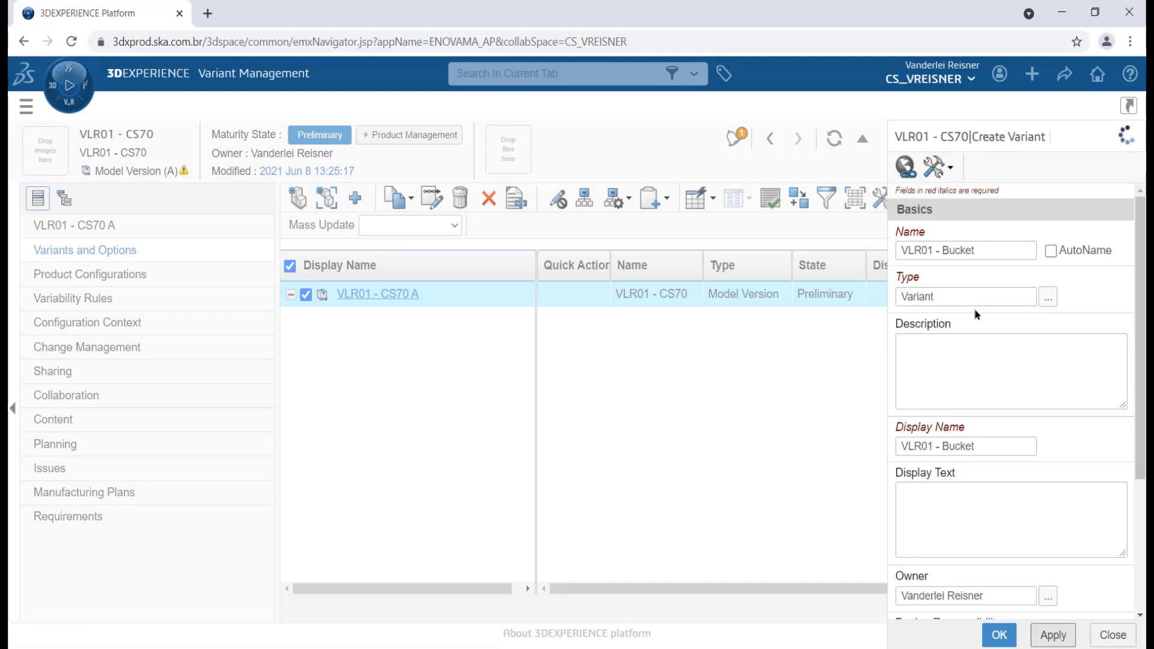
{"action": "double_click", "coordinate": [956, 250]}
{"action": "type", "text": "C"}
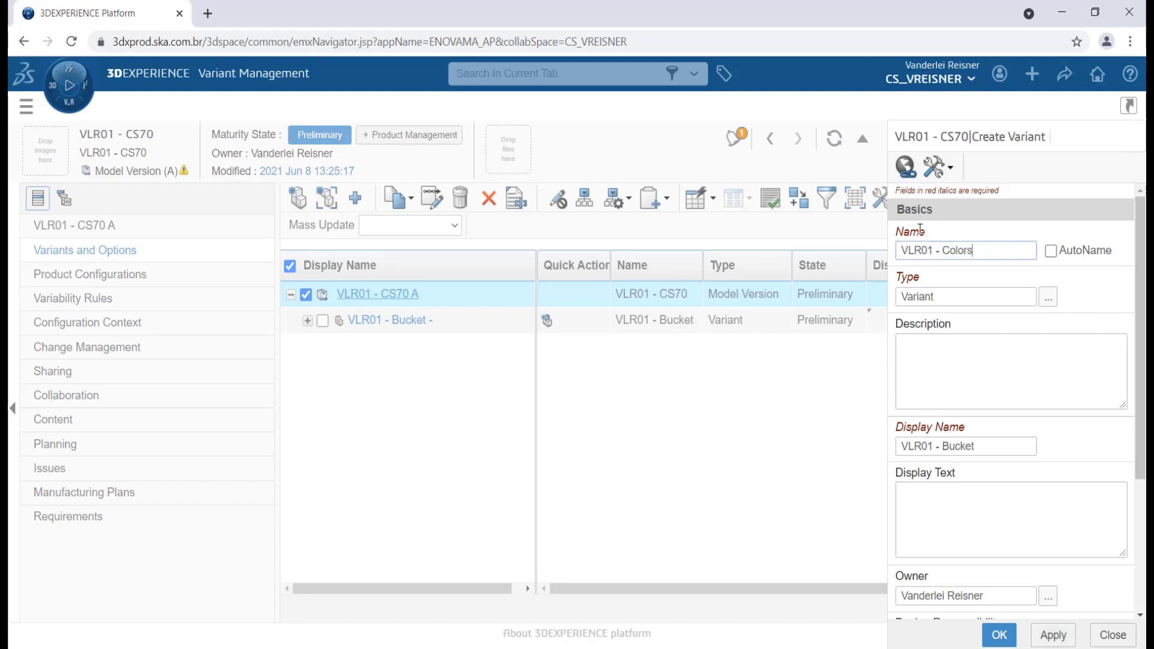
{"action": "type", "text": "olors"}
{"action": "left_click", "coordinate": [1052, 635]}
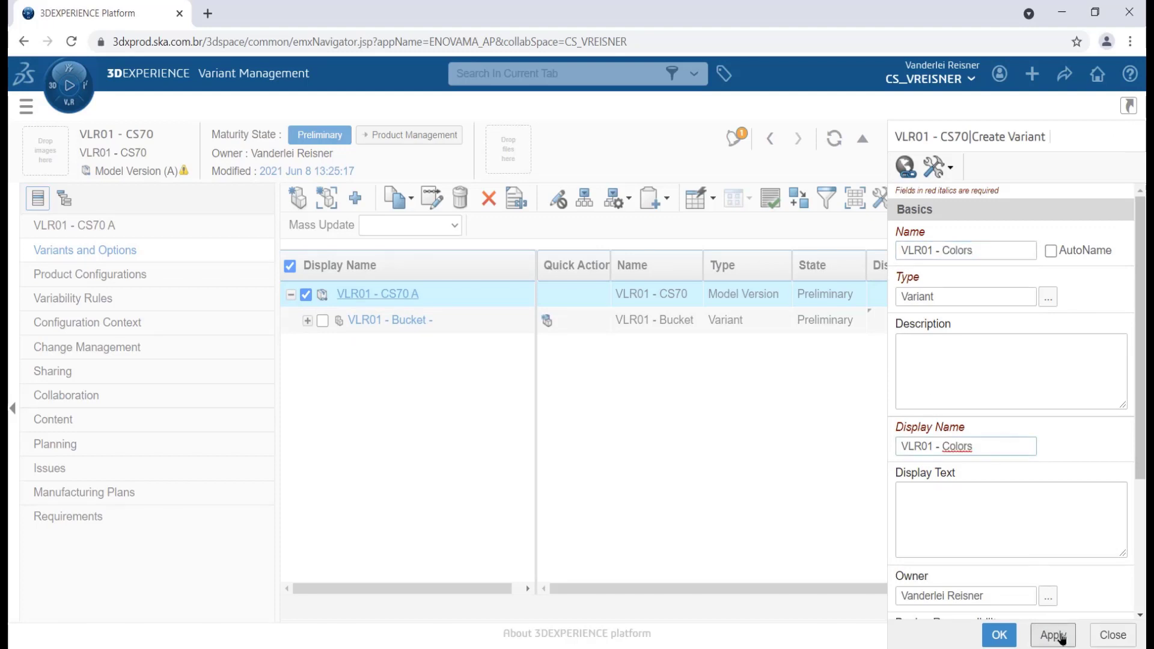
{"action": "double_click", "coordinate": [956, 250]}
{"action": "type", "text": "Country"}
{"action": "left_click", "coordinate": [1053, 636]}
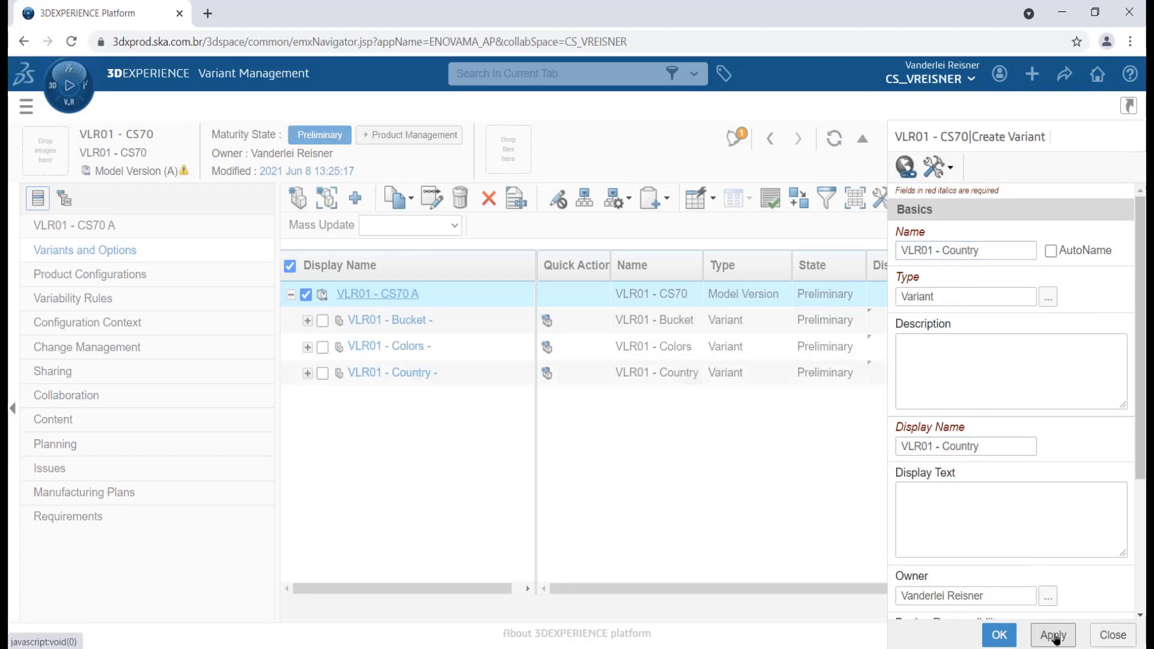
- Add the variants VLR01 - Engine and VLR01 - Swing to the CS70 model version
{"action": "double_click", "coordinate": [959, 250]}
{"action": "type", "text": "Engine"}
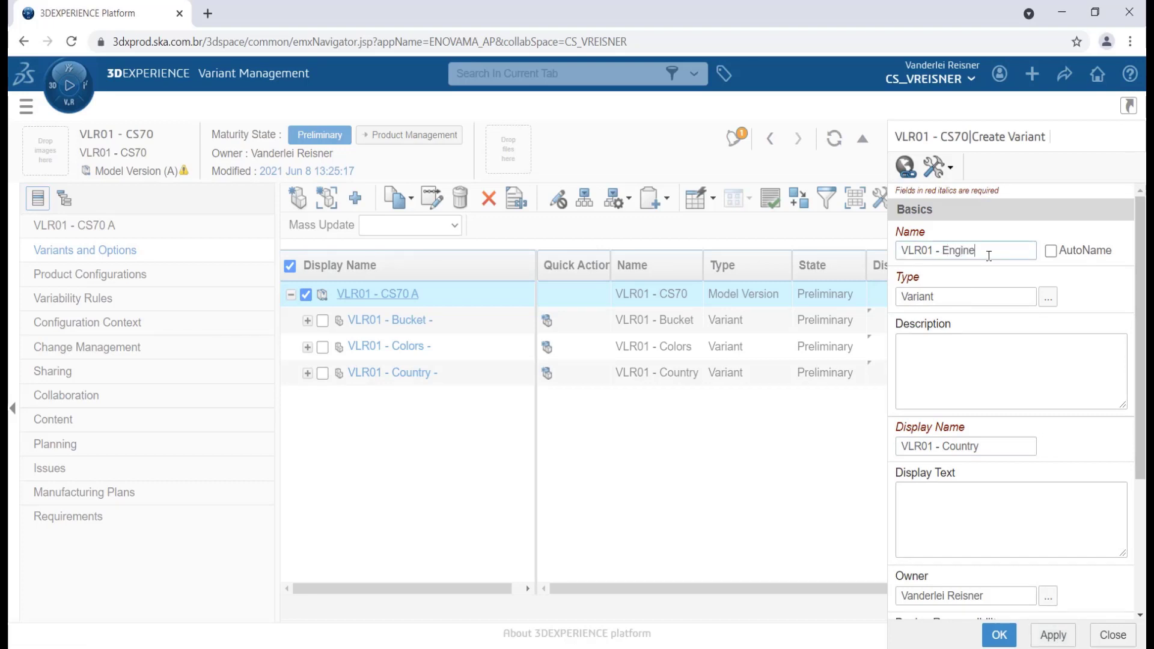
{"action": "left_click", "coordinate": [1052, 635]}
{"action": "double_click", "coordinate": [961, 251]}
{"action": "type", "text": "Swing"}
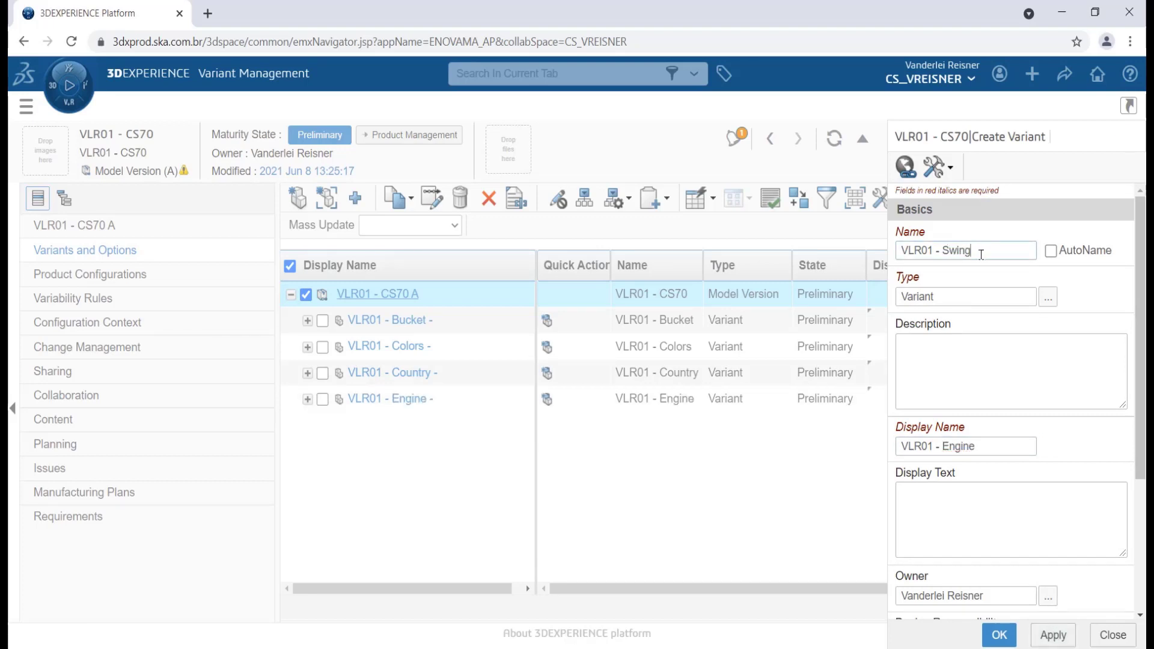
{"action": "left_click", "coordinate": [1052, 635]}
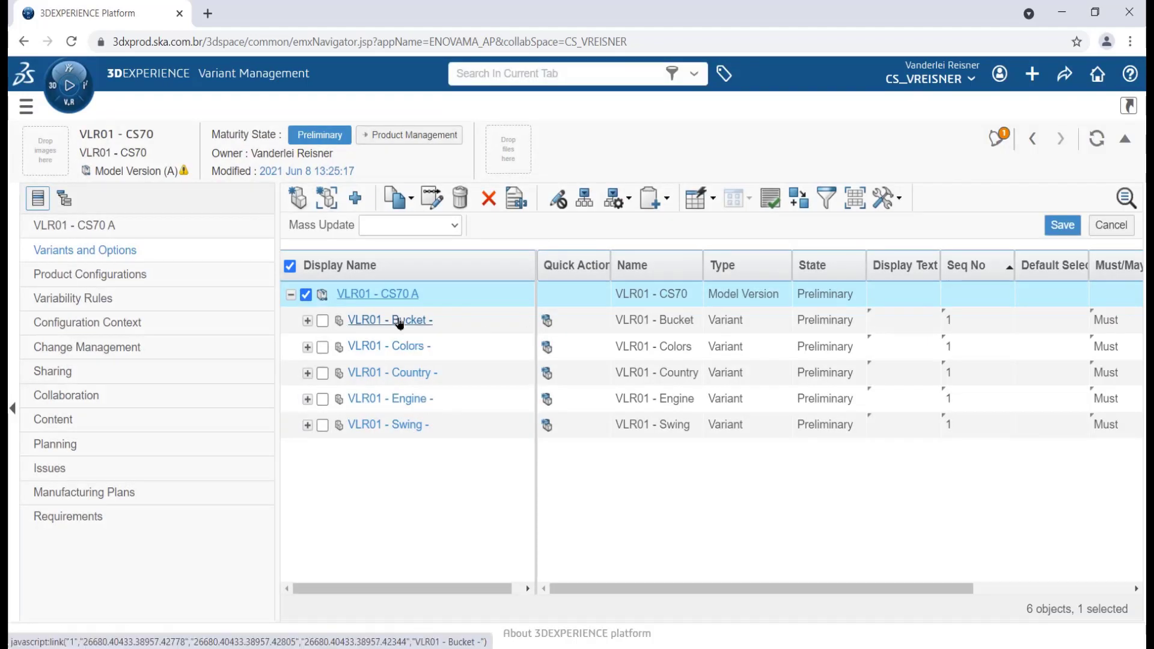
- Create the variant value VLR01 - 1200 for the Bucket variant, leaving the description and display text empty
{"action": "left_click", "coordinate": [400, 320]}
{"action": "left_click", "coordinate": [69, 250]}
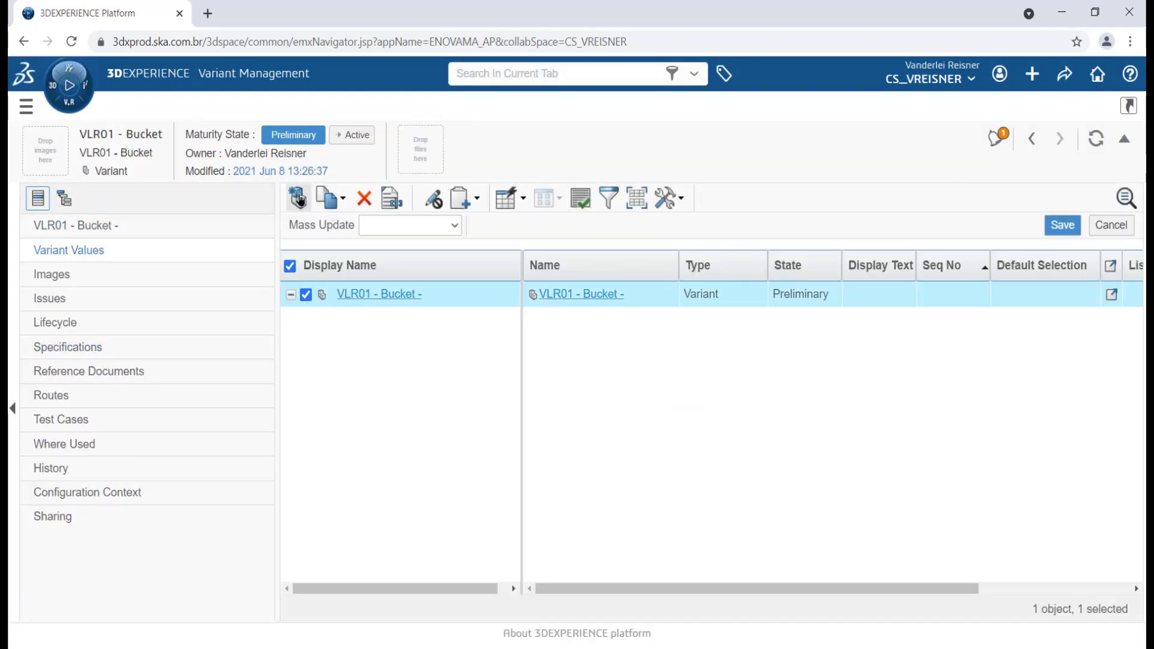
{"action": "left_click", "coordinate": [299, 199]}
{"action": "left_click", "coordinate": [922, 249]}
{"action": "type", "text": "VLR01 - 1200"}
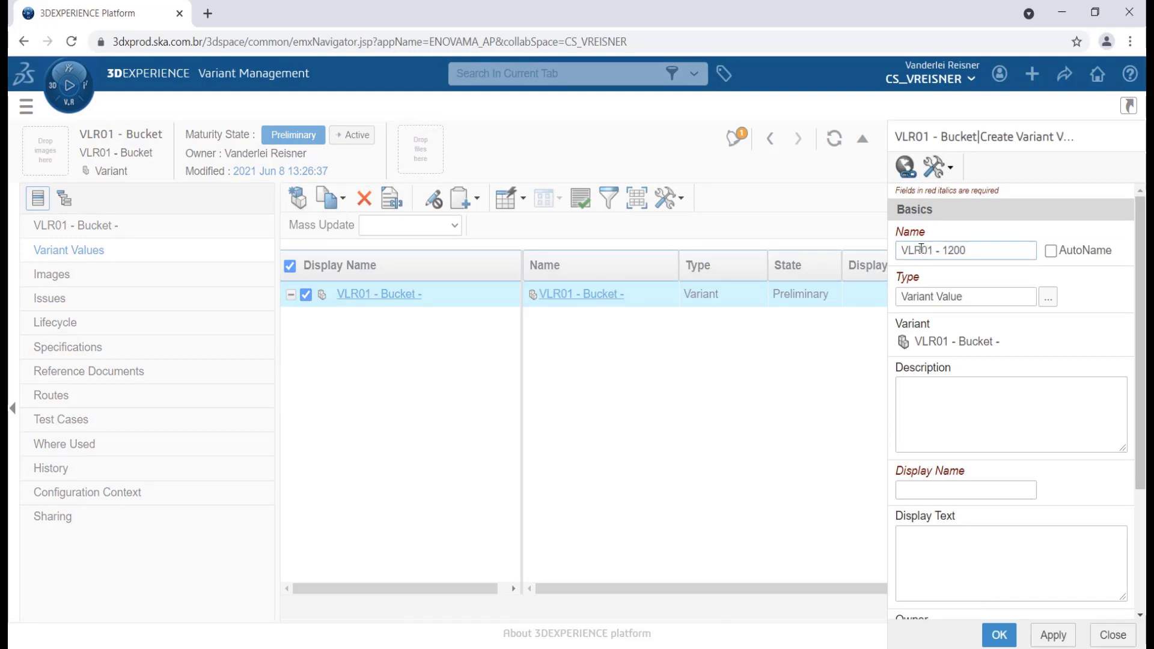
{"action": "key", "text": "Tab"}
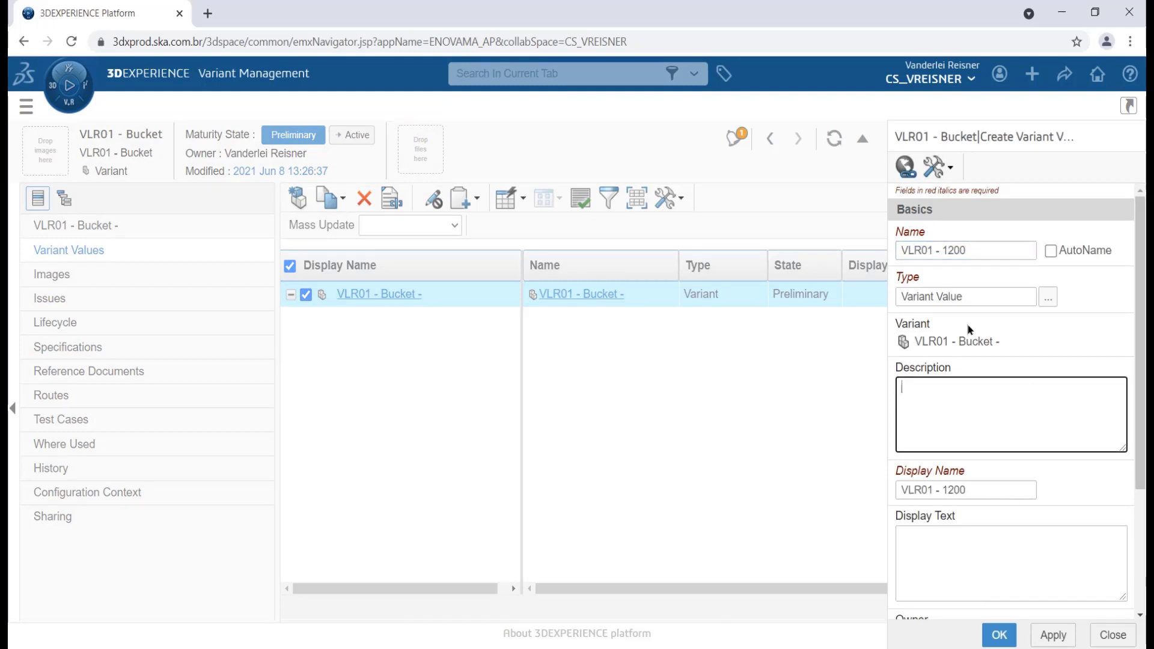
{"action": "scroll", "coordinate": [970, 329], "scroll_direction": "down", "scroll_amount": 3}
{"action": "scroll", "coordinate": [1001, 311], "scroll_direction": "up", "scroll_amount": 3}
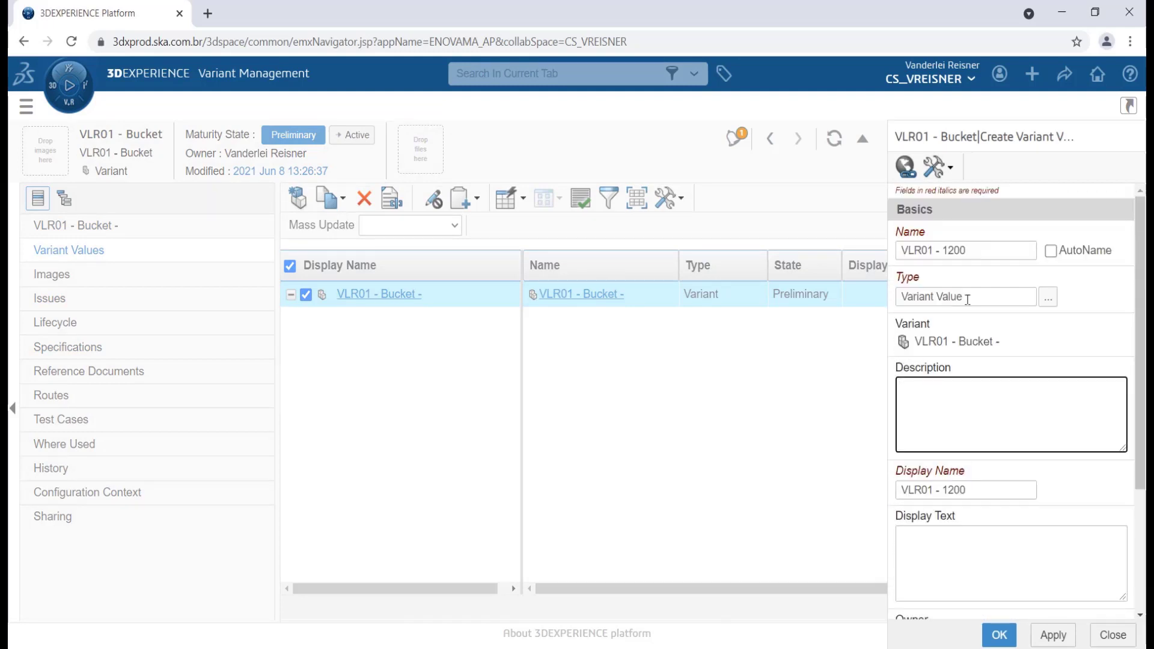
{"action": "left_click", "coordinate": [1052, 635]}
- Create the Bucket variant value VLR01 - 1600 and save its sequence number as 2
{"action": "left_click", "coordinate": [955, 252]}
{"action": "left_click", "coordinate": [1053, 635]}
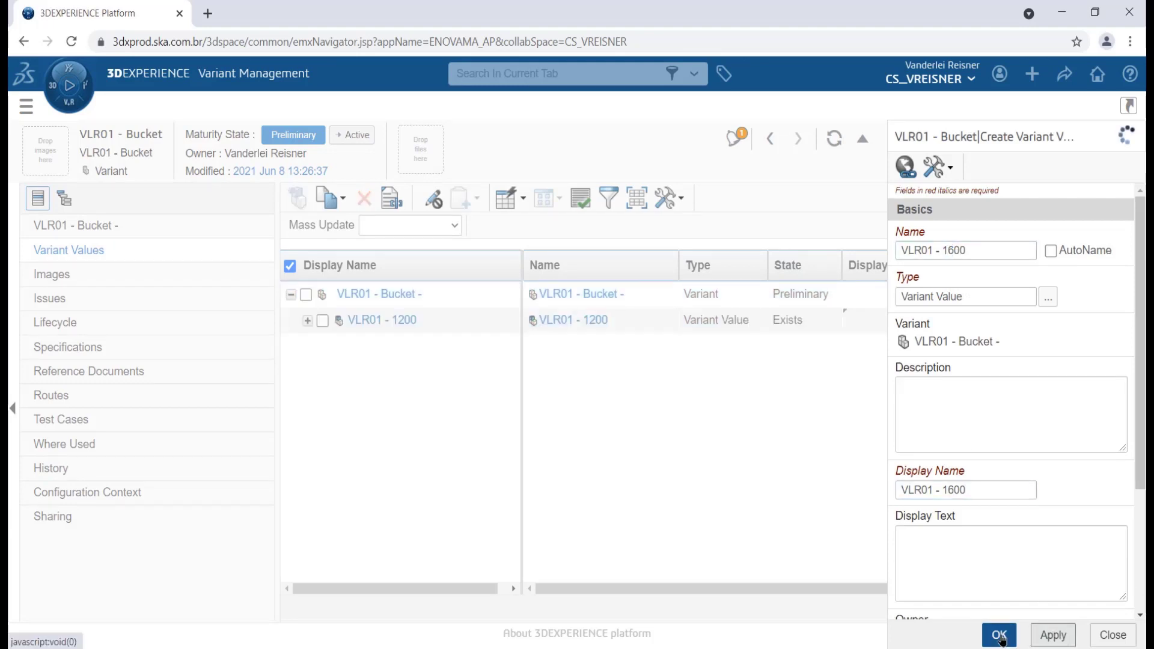
{"action": "left_click", "coordinate": [1113, 635]}
{"action": "left_click", "coordinate": [968, 347]}
{"action": "left_click", "coordinate": [969, 401]}
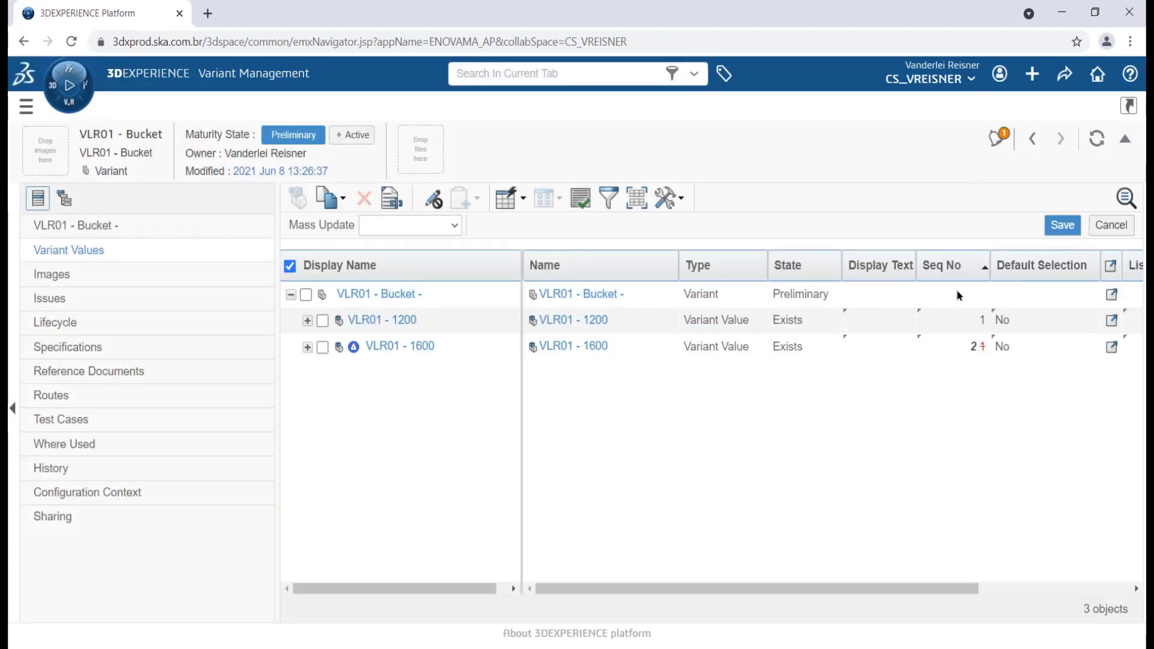
{"action": "left_click", "coordinate": [1063, 224]}
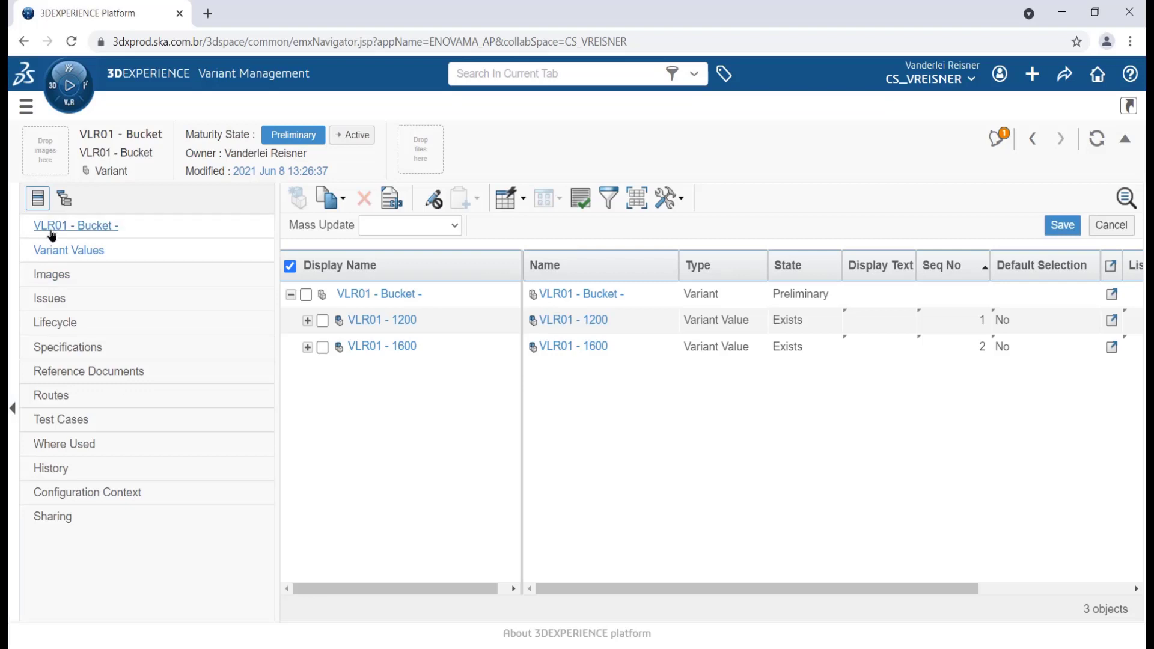
- Return to the CS70 model version and create the variant value VLR01 - Orange for the Colors variant
{"action": "left_click", "coordinate": [1032, 138]}
{"action": "left_click", "coordinate": [64, 199]}
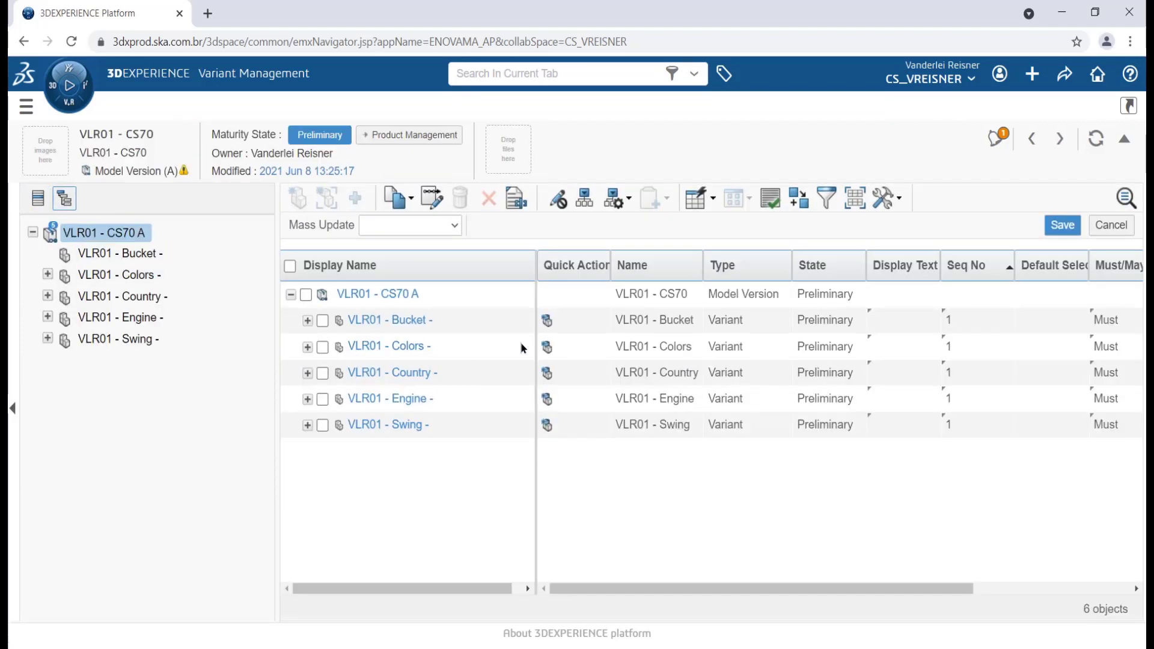
{"action": "left_click", "coordinate": [548, 347]}
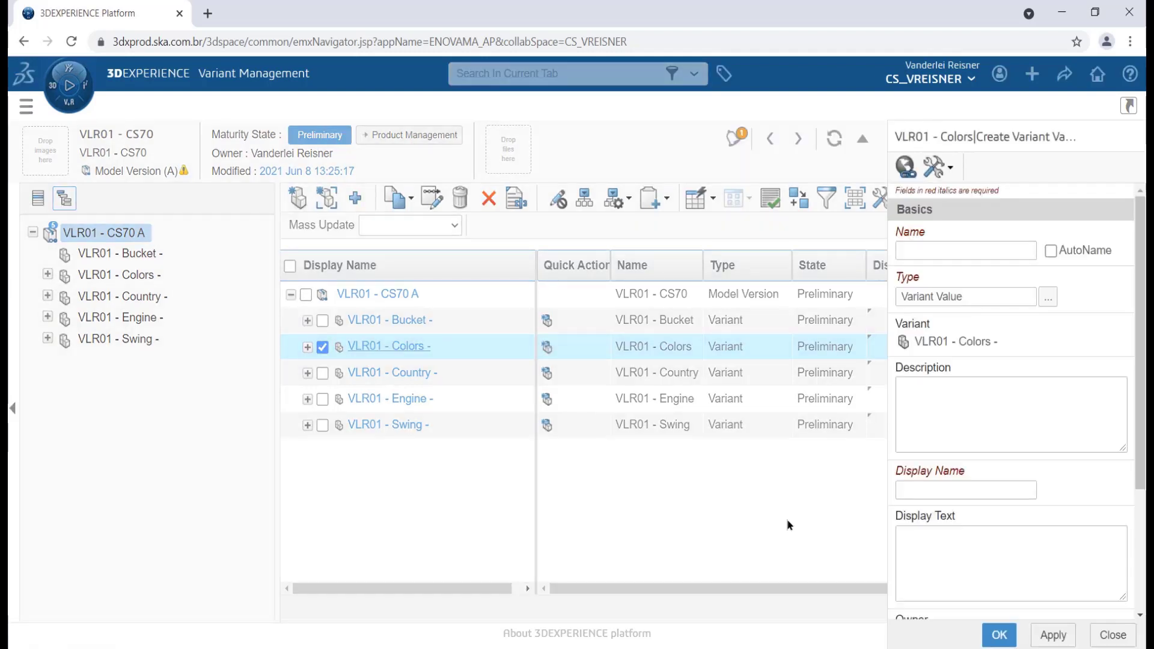
{"action": "type", "text": "VLR"}
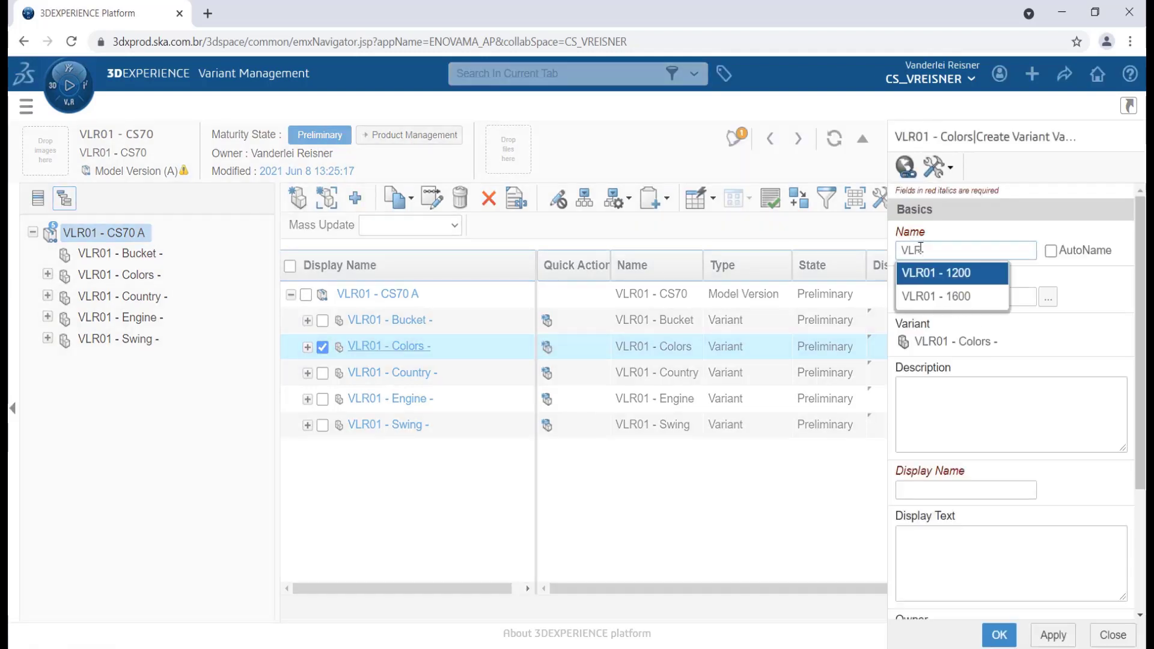
{"action": "type", "text": "01 - Orange"}
{"action": "left_click", "coordinate": [1033, 382]}
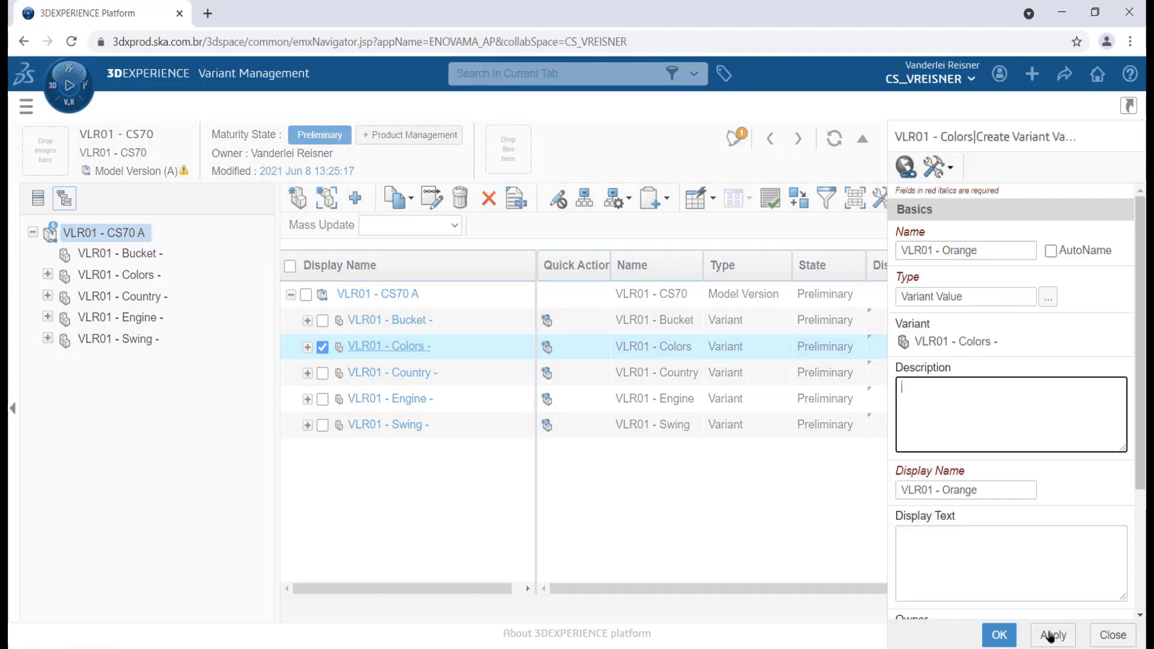
{"action": "left_click", "coordinate": [1054, 635]}
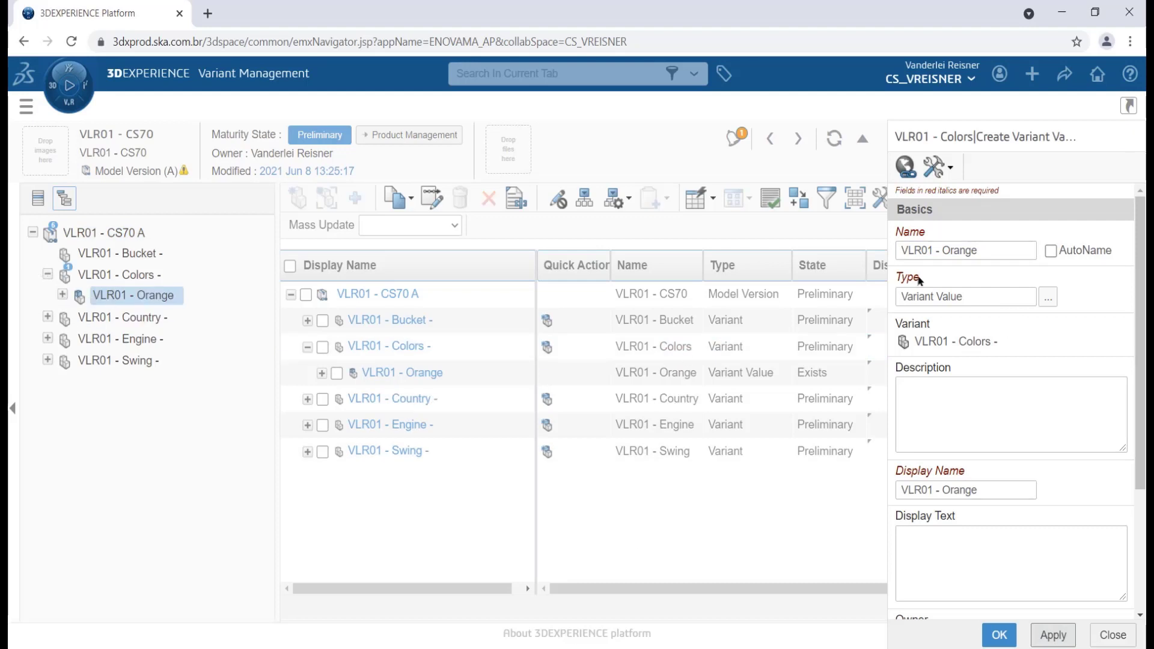
- Create the variant value VLR01 - Yellow for the Colors variant and finish adding colors
{"action": "double_click", "coordinate": [942, 252]}
{"action": "type", "text": "Yellow"}
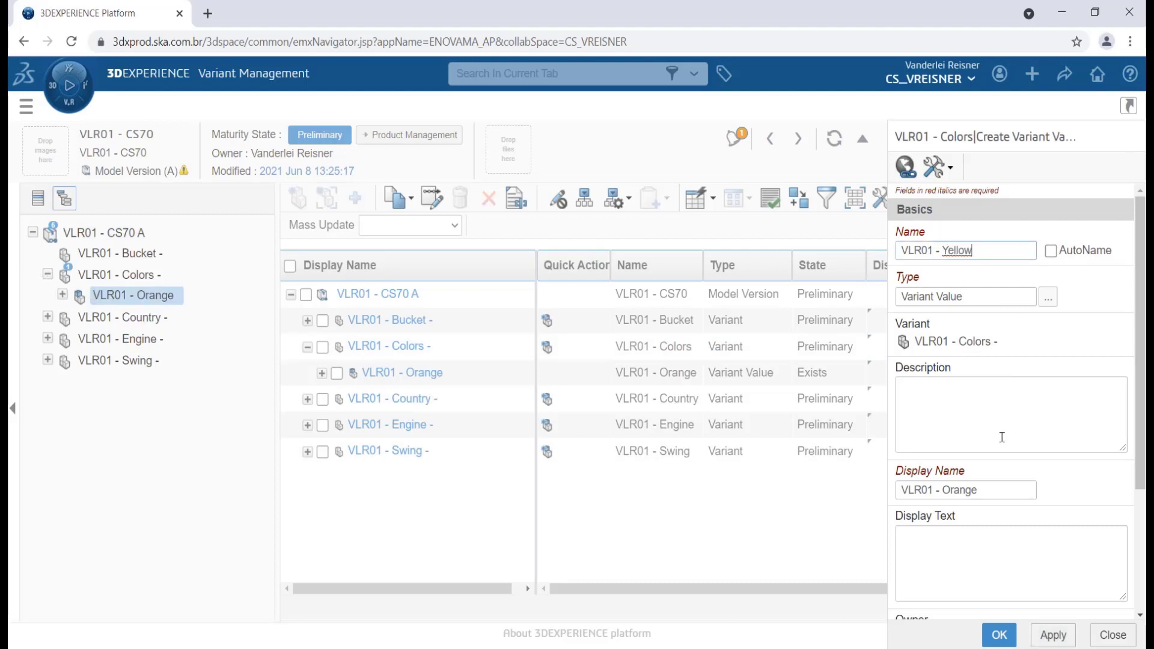
{"action": "left_click", "coordinate": [1054, 635]}
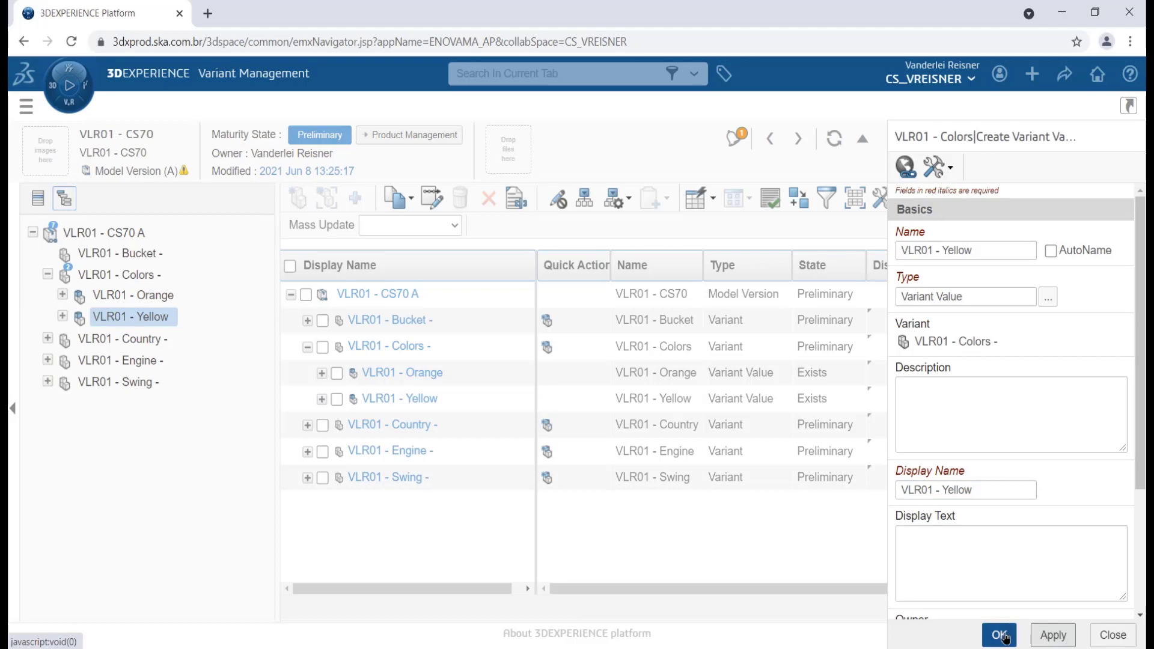
{"action": "left_click", "coordinate": [1113, 636]}
- Reopen the variants and options of model version VLR01 - CS70 A and check the values under Bucket and Colors
{"action": "left_click", "coordinate": [103, 254]}
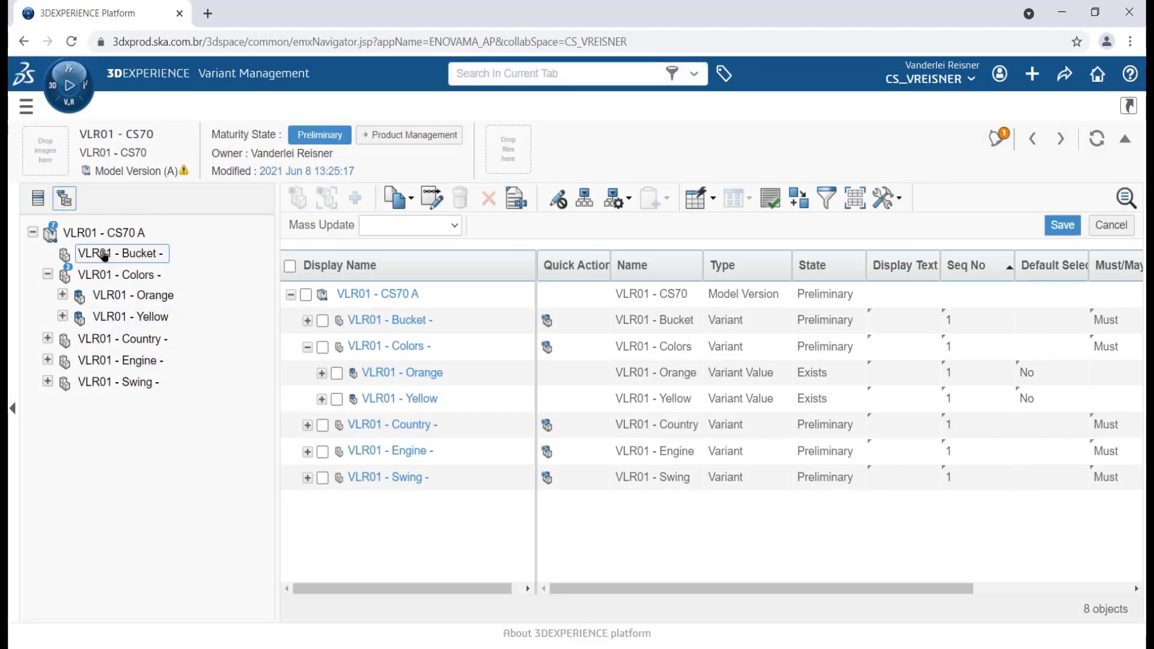
{"action": "left_click", "coordinate": [98, 235]}
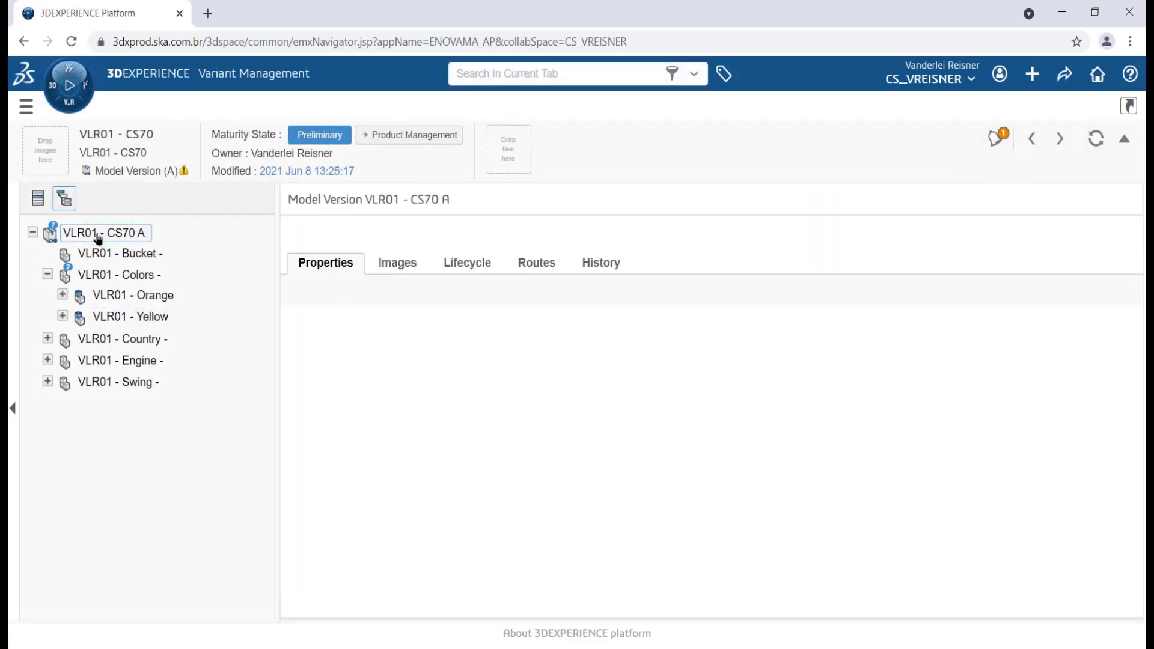
{"action": "left_click", "coordinate": [38, 200]}
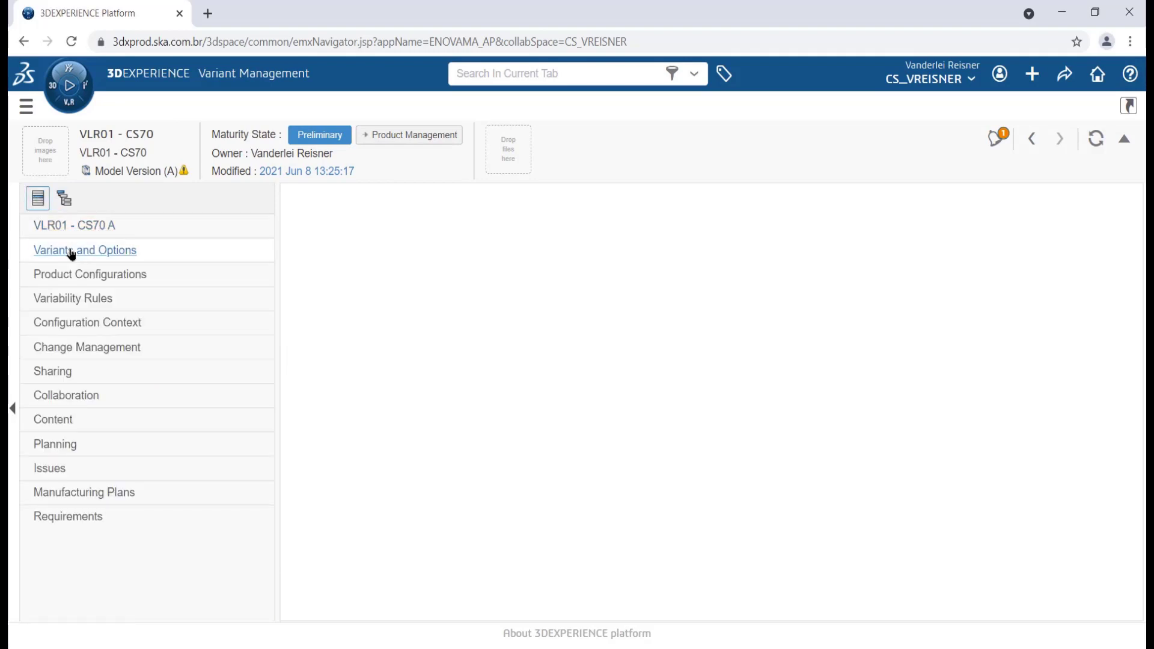
{"action": "left_click", "coordinate": [73, 252]}
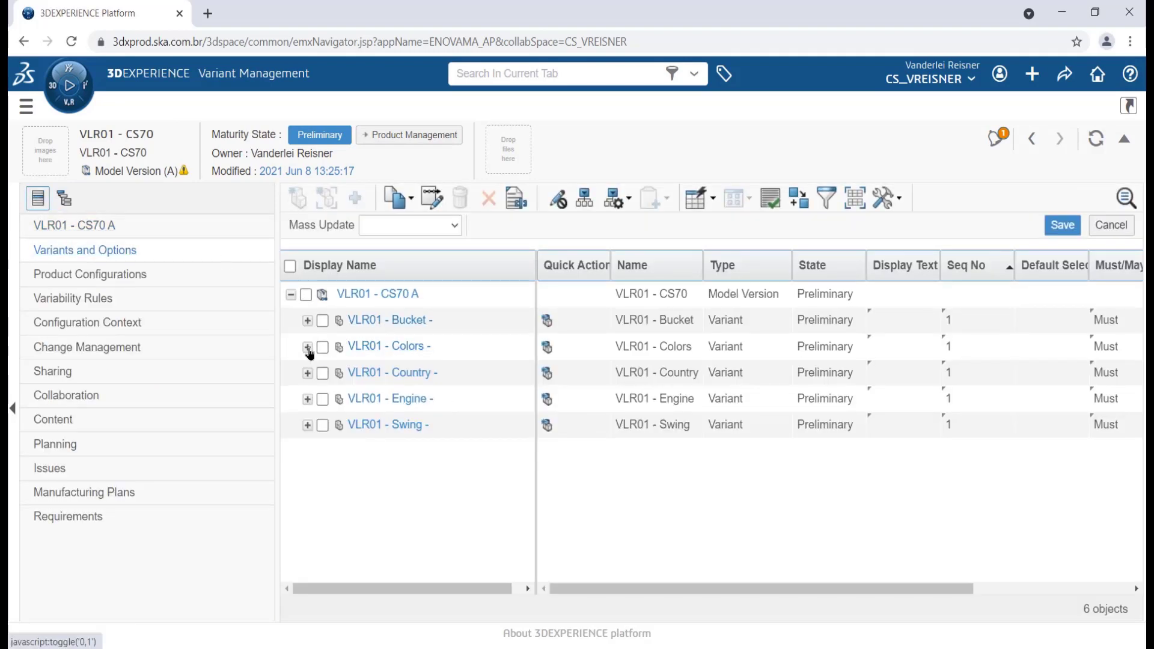
{"action": "left_click", "coordinate": [308, 348]}
{"action": "left_click", "coordinate": [307, 320]}
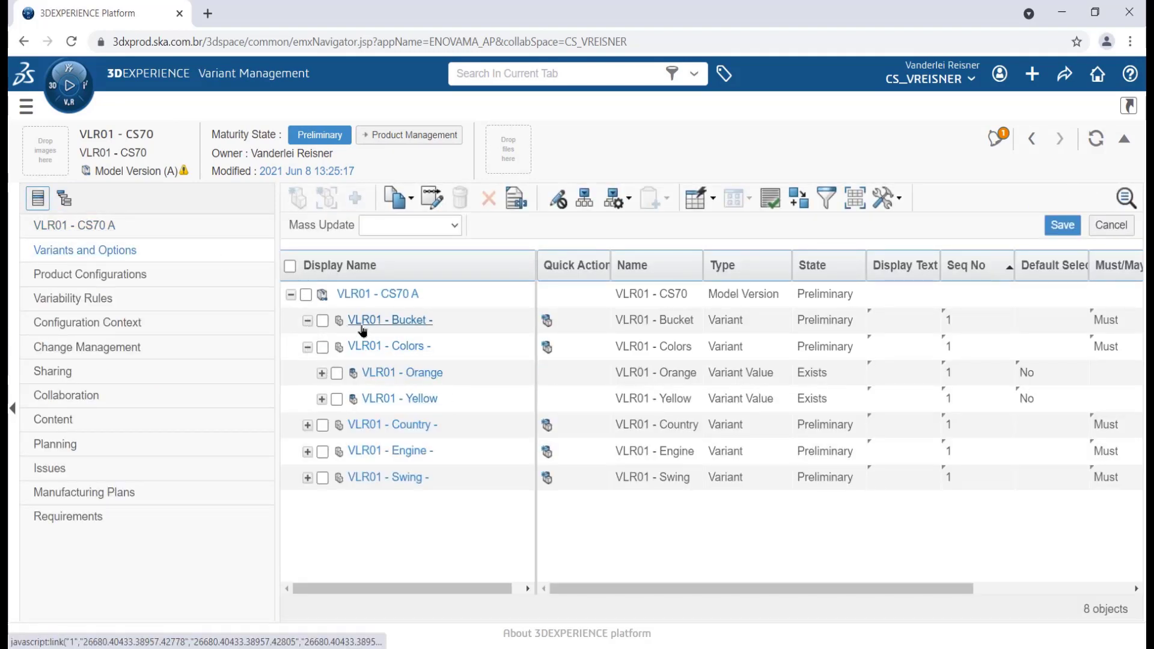
{"action": "left_click", "coordinate": [307, 347]}
- Allocate the Bucket values VLR01 - 1200 and VLR01 - 1600 to model version VLR01 - CS70 A
{"action": "left_click", "coordinate": [799, 198]}
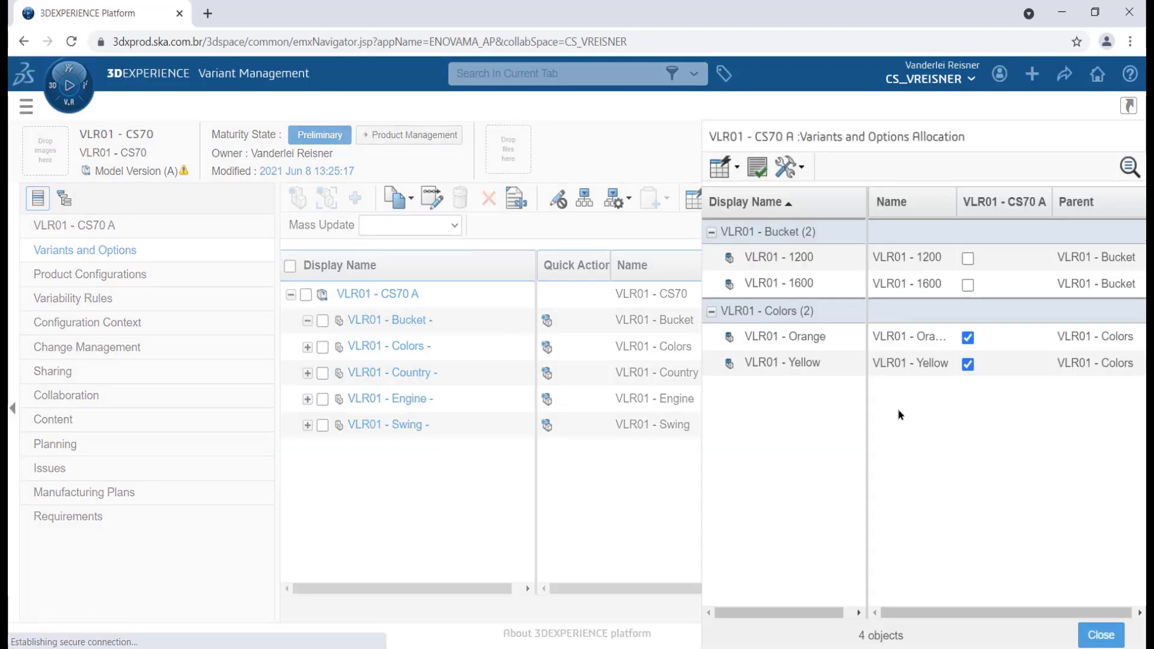
{"action": "left_click", "coordinate": [968, 258]}
{"action": "left_click", "coordinate": [968, 284]}
{"action": "left_click", "coordinate": [1101, 635]}
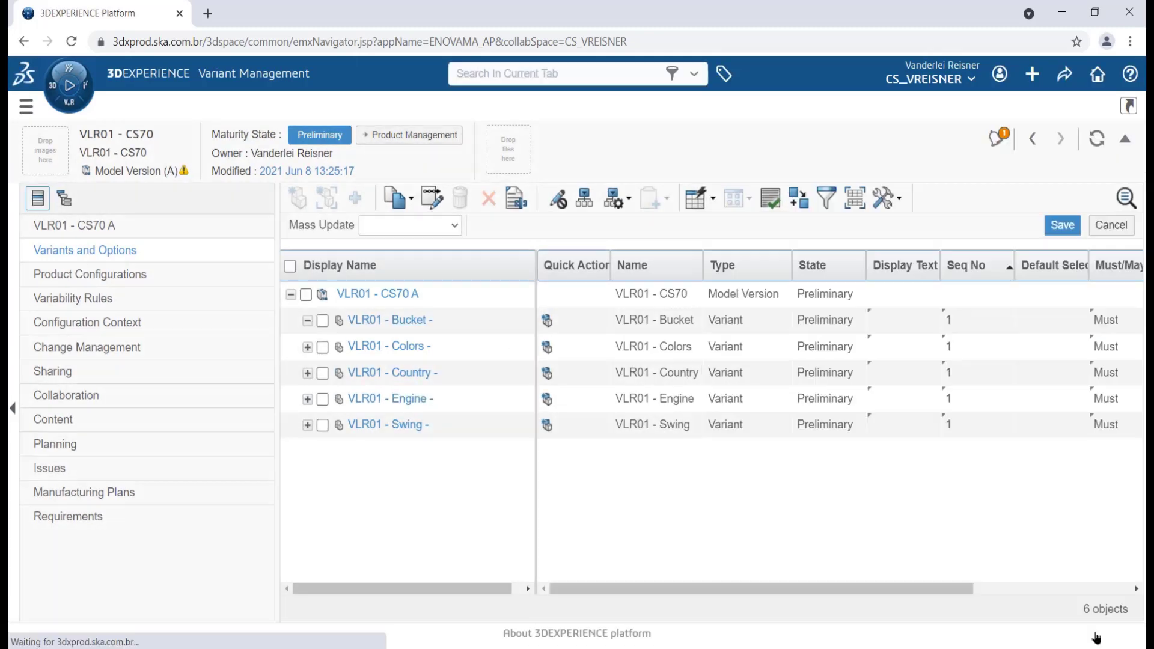
- Show the CS70 model version's structure and expand the Bucket variant to check its allocated values
{"action": "left_click", "coordinate": [64, 198]}
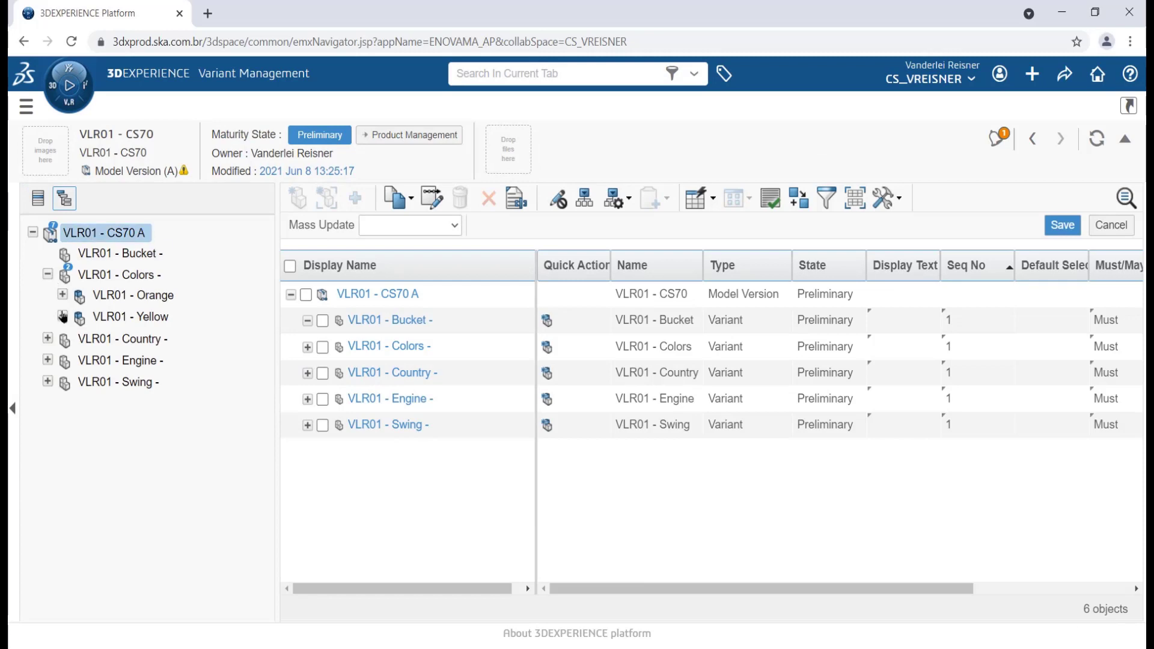
{"action": "left_click", "coordinate": [91, 254]}
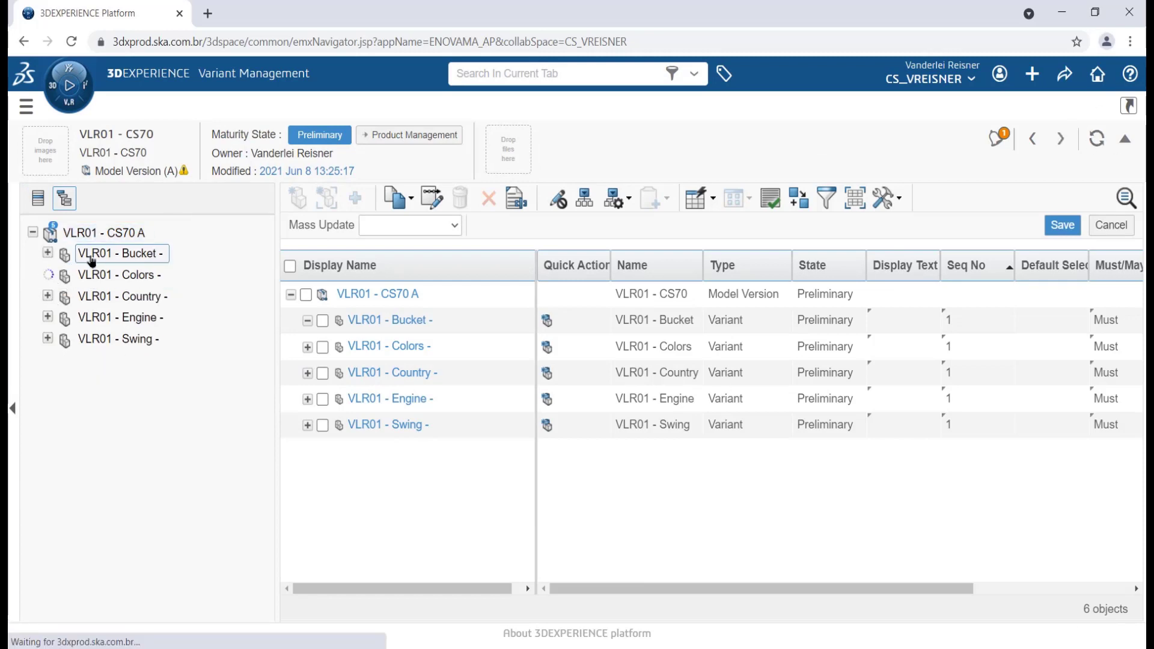
{"action": "left_click", "coordinate": [47, 253]}
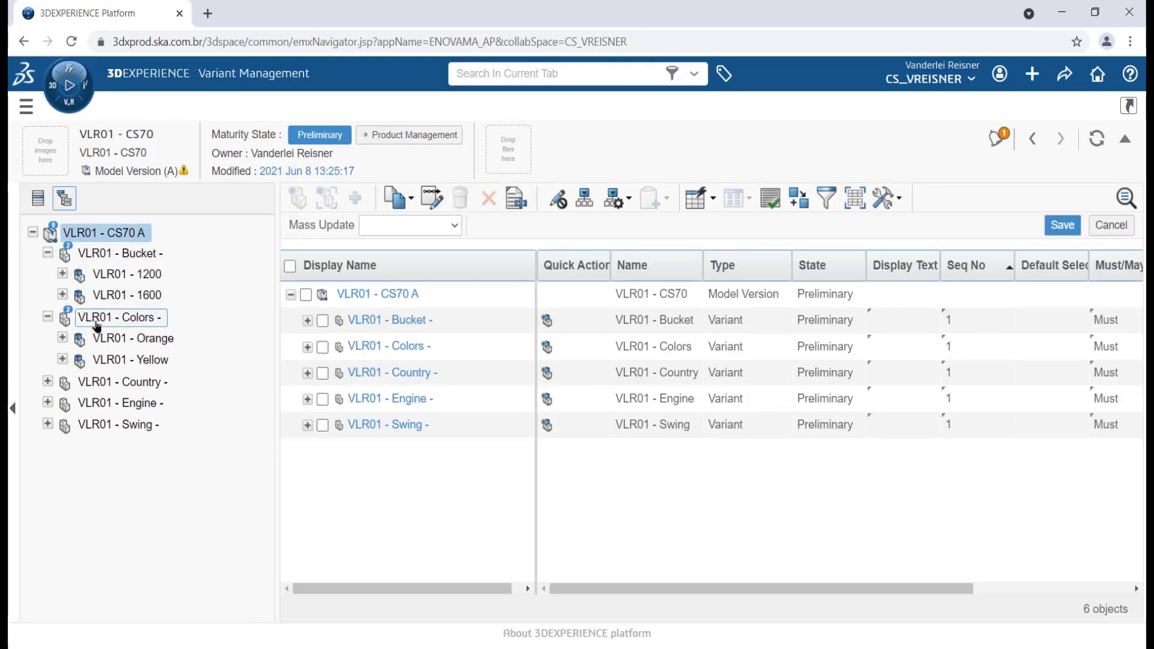
- Create the variant values VLR01 - France and VLR01 - India for the Country variant
{"action": "left_click", "coordinate": [917, 250]}
{"action": "type", "text": "VLR01 -"}
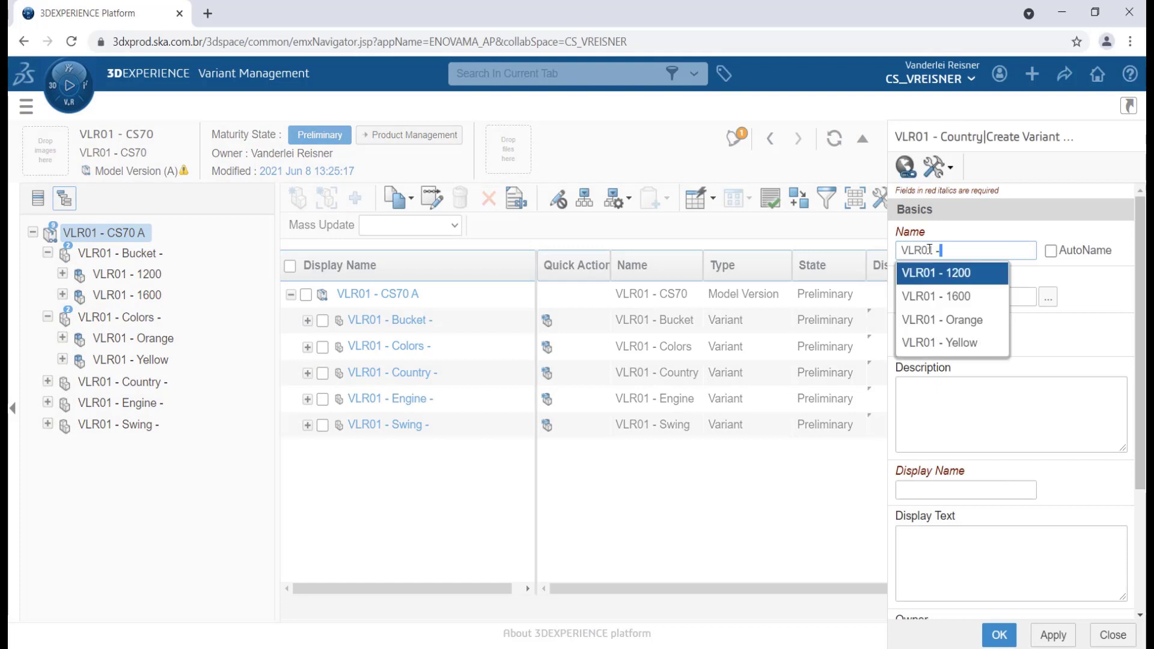
{"action": "type", "text": " France"}
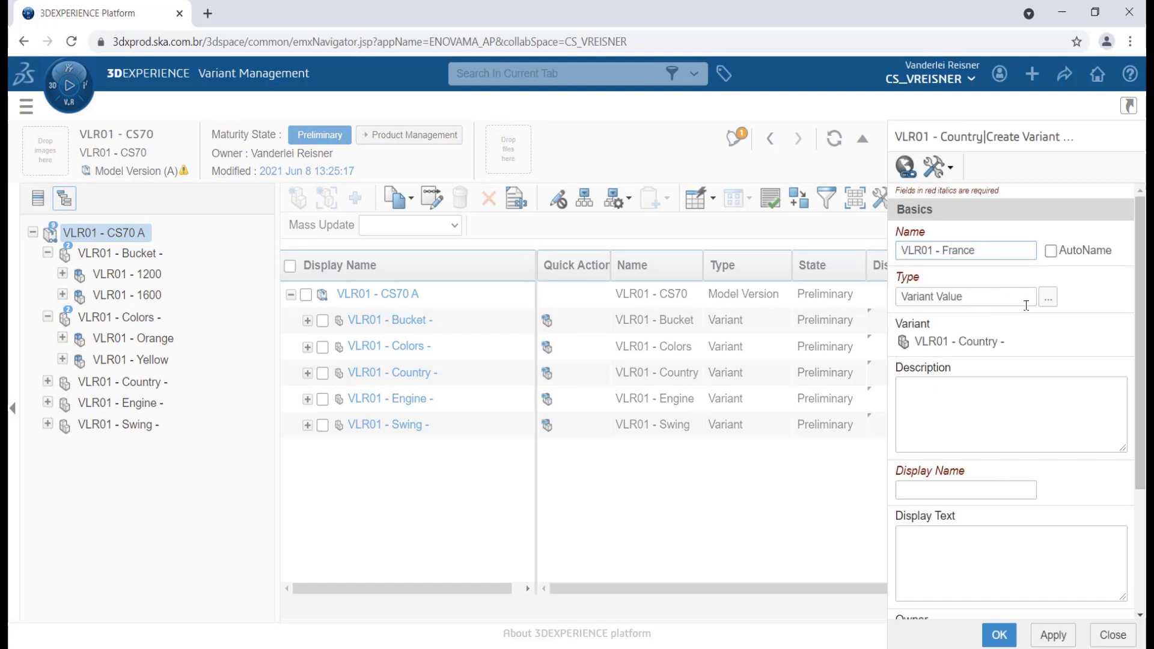
{"action": "left_click", "coordinate": [1053, 634]}
{"action": "double_click", "coordinate": [960, 251]}
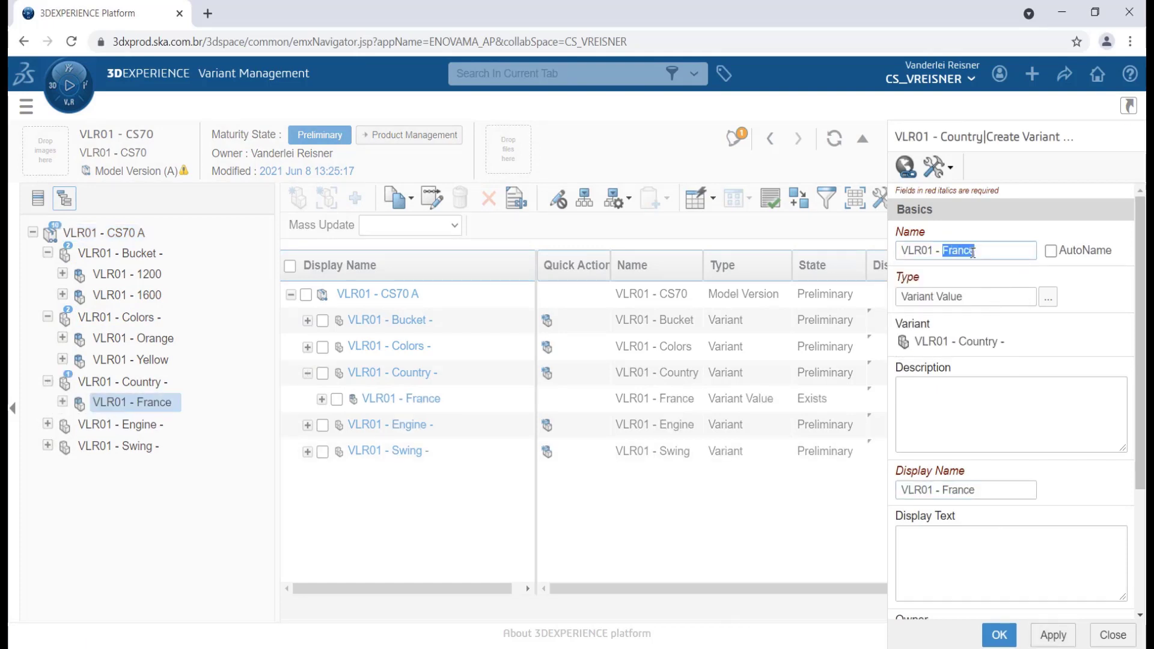
{"action": "type", "text": "Indi"}
{"action": "left_click", "coordinate": [1053, 635]}
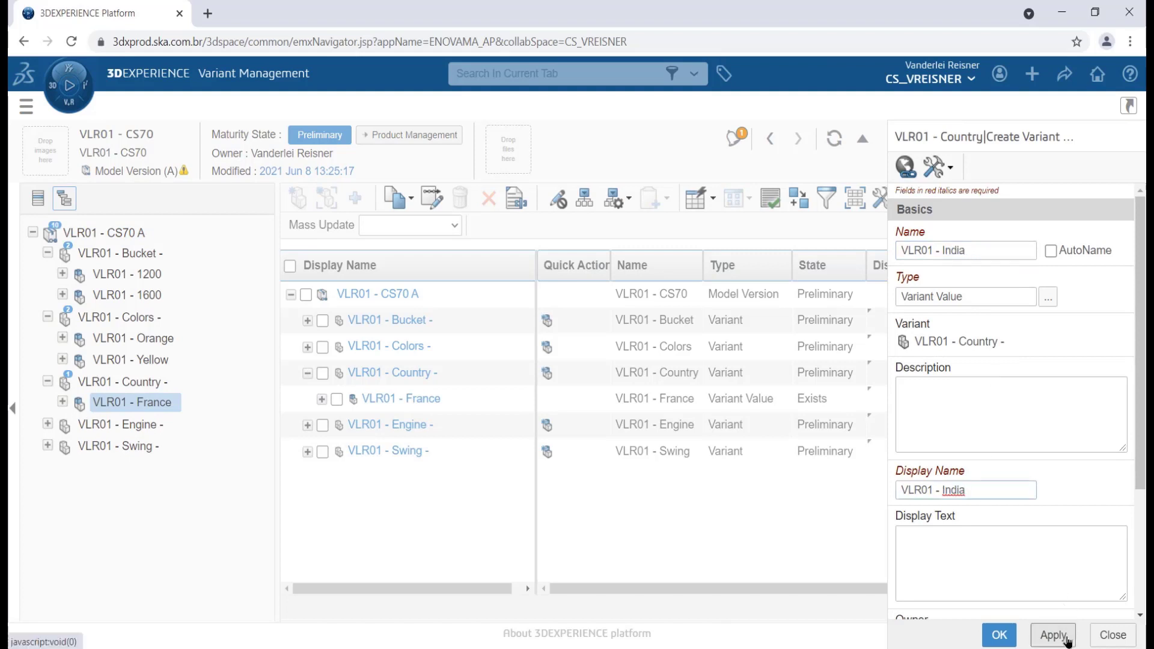
- Create the variant value VLR01 - Japan for the Country variant and finish adding countries
{"action": "double_click", "coordinate": [978, 251]}
{"action": "type", "text": "Japa"}
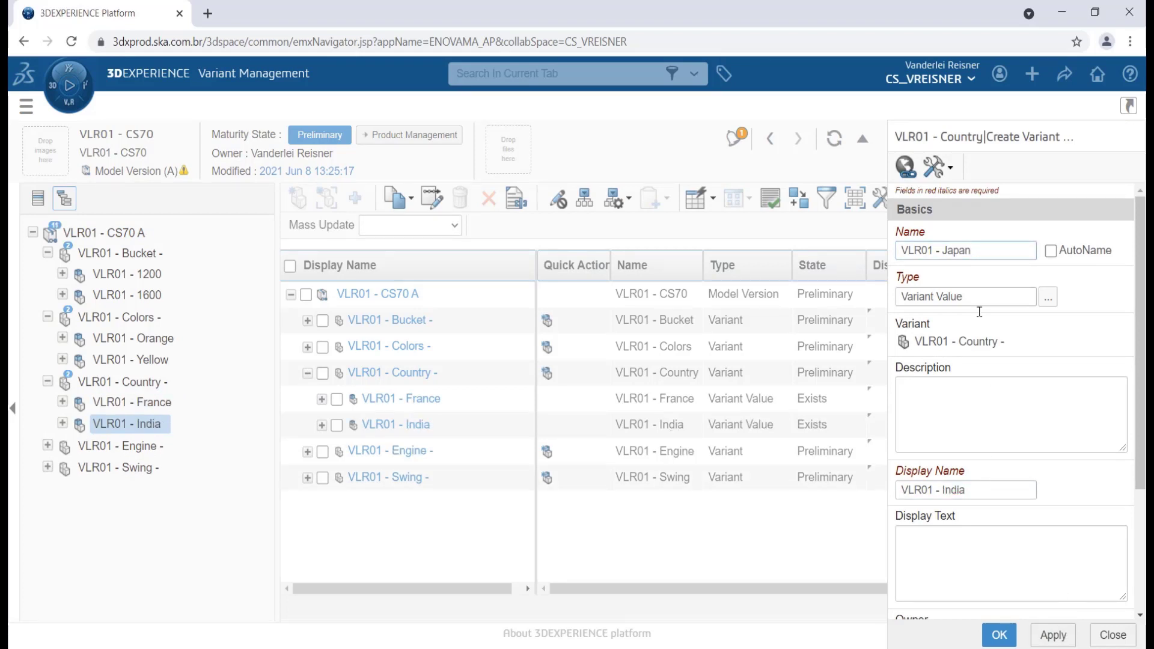
{"action": "type", "text": "n"}
{"action": "left_click", "coordinate": [1054, 635]}
{"action": "left_click", "coordinate": [1113, 635]}
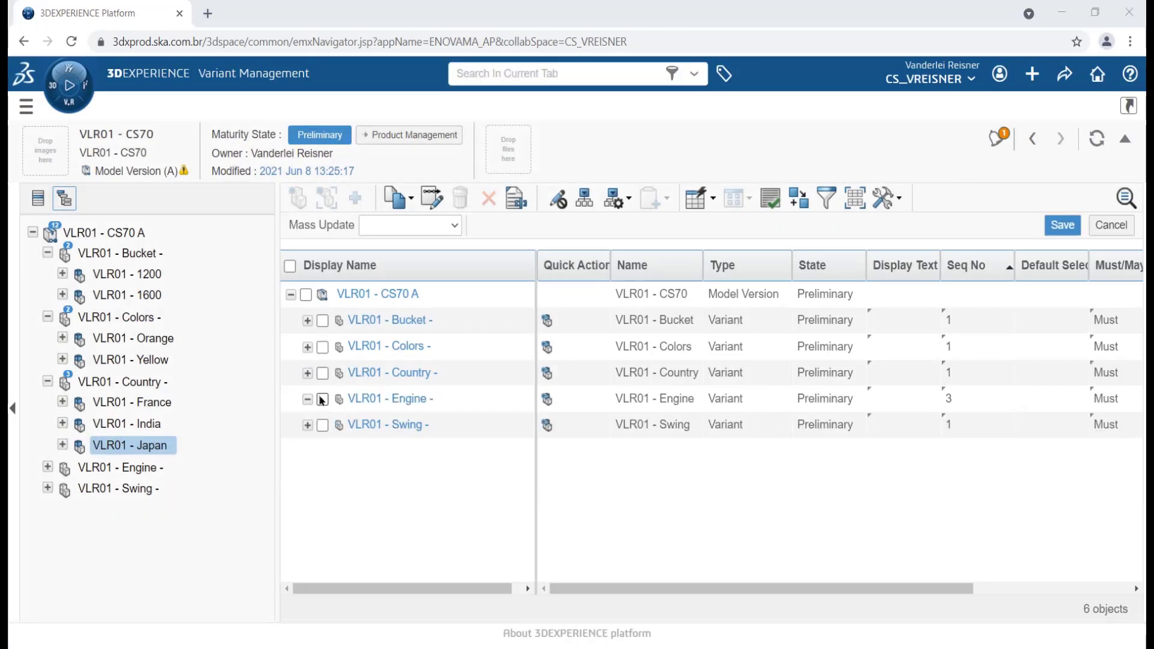
- Create the variant value VLR01 - 100 hp for the Engine variant
{"action": "left_click", "coordinate": [546, 402]}
{"action": "left_click", "coordinate": [958, 249]}
{"action": "type", "text": "100"}
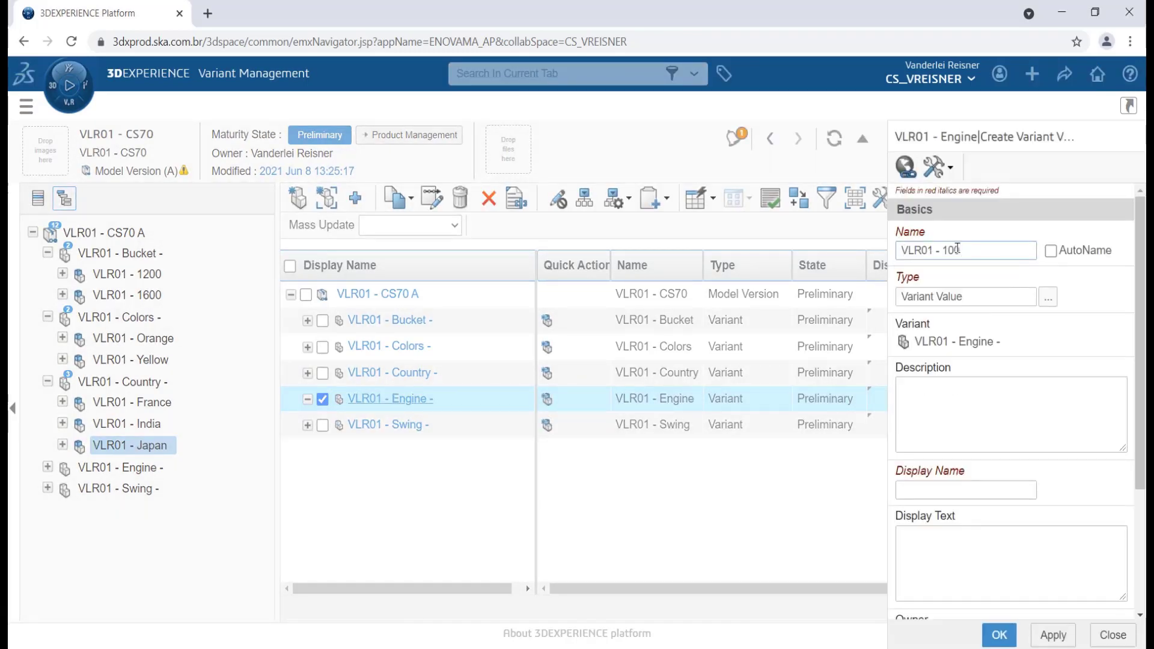
{"action": "type", "text": "hp"}
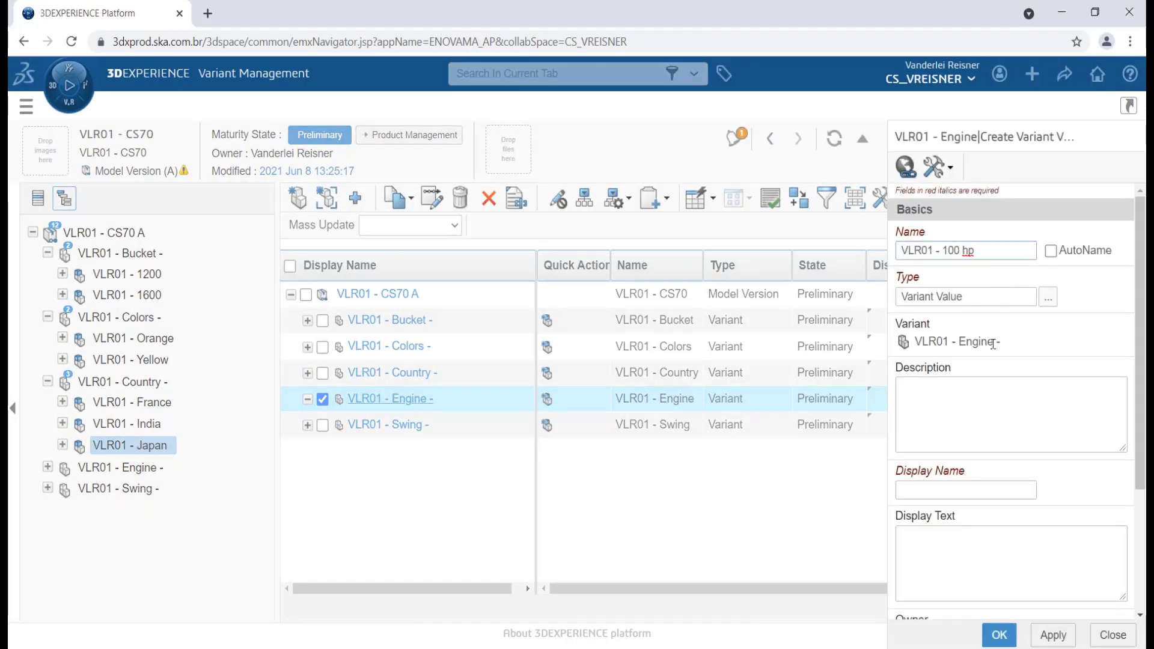
{"action": "left_click", "coordinate": [1054, 635]}
- Create the variant value VLR01 - 80 hp for the Engine variant and finish adding engines
{"action": "double_click", "coordinate": [942, 251]}
{"action": "type", "text": "80"}
{"action": "left_click", "coordinate": [1053, 634]}
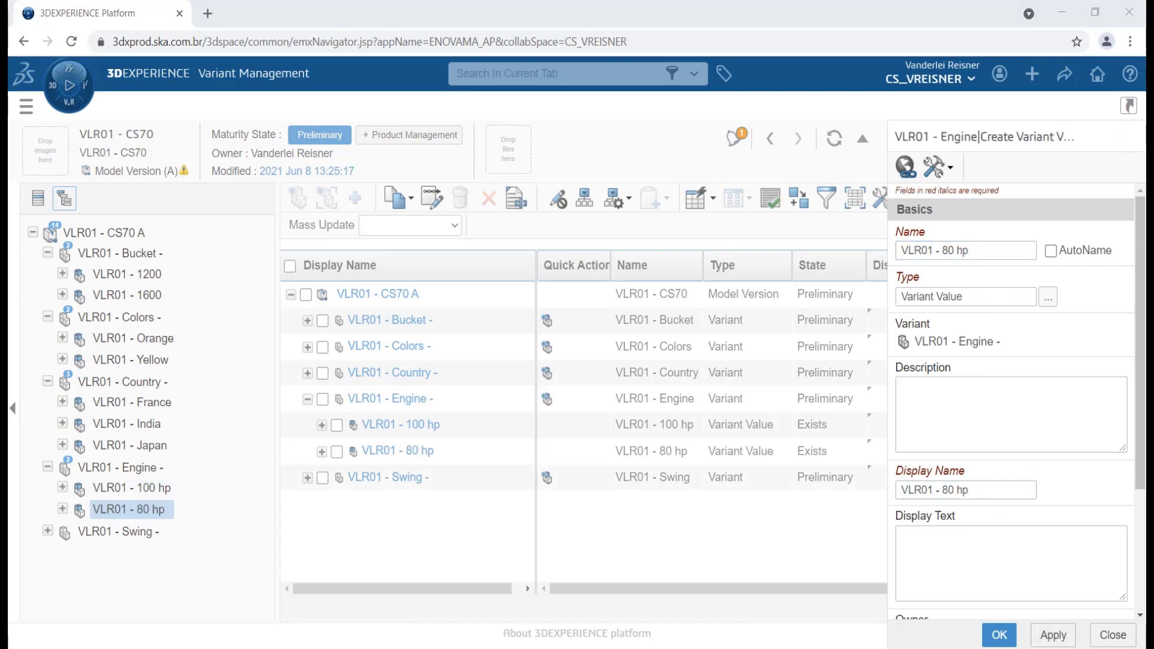
{"action": "left_click", "coordinate": [1113, 635]}
- Create the variant value VLR01 - 11.8 RPM for the Swing variant, with the same display name
{"action": "left_click", "coordinate": [322, 478]}
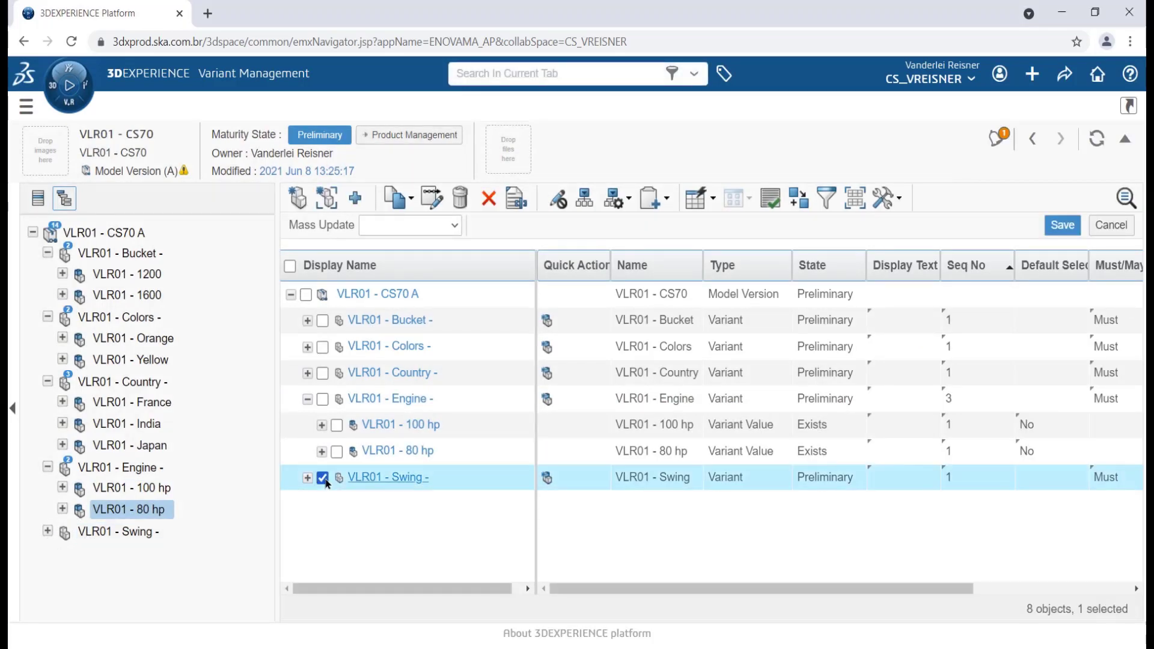
{"action": "left_click", "coordinate": [547, 478]}
{"action": "left_click", "coordinate": [942, 251]}
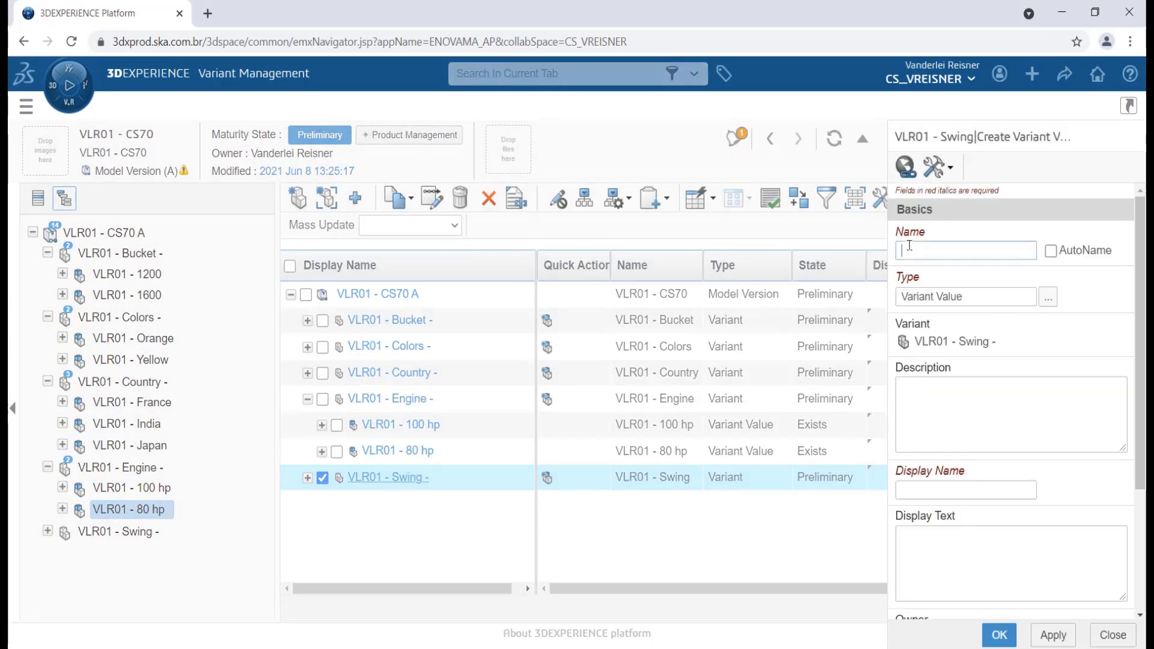
{"action": "type", "text": "11.8"}
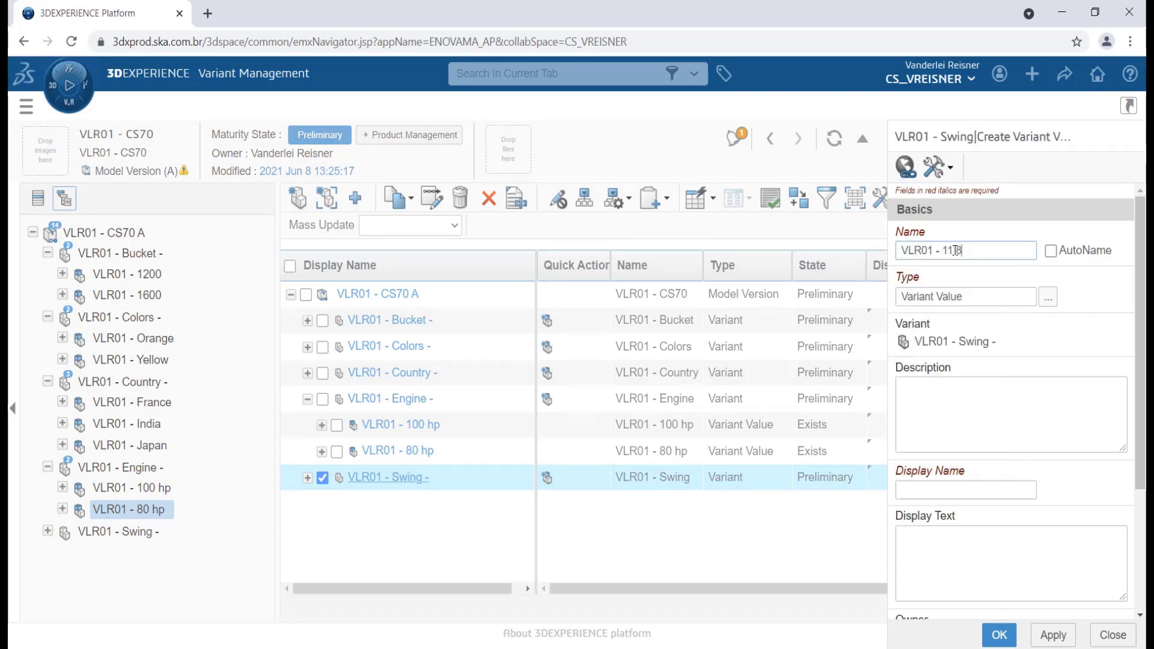
{"action": "type", "text": " RPM"}
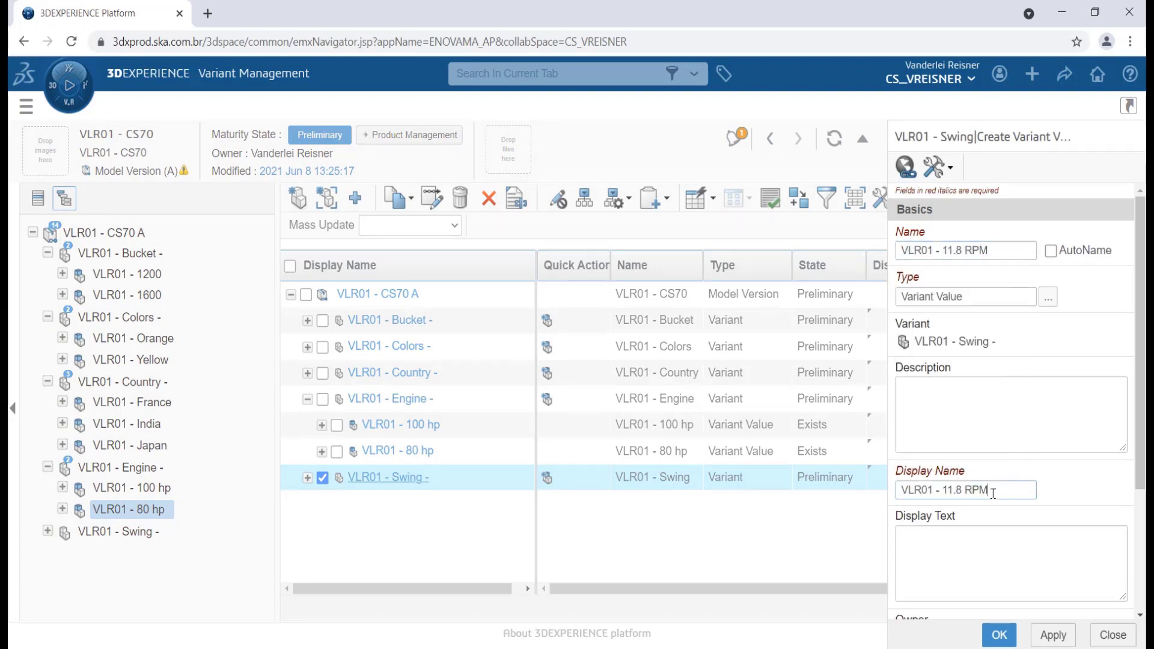
{"action": "left_click", "coordinate": [1053, 635]}
- Create the variant value VLR01 - 12.8 RPM for the Swing variant and finish adding swing values
{"action": "left_click", "coordinate": [951, 250]}
{"action": "key", "text": "BackSpace"}
{"action": "type", "text": "2"}
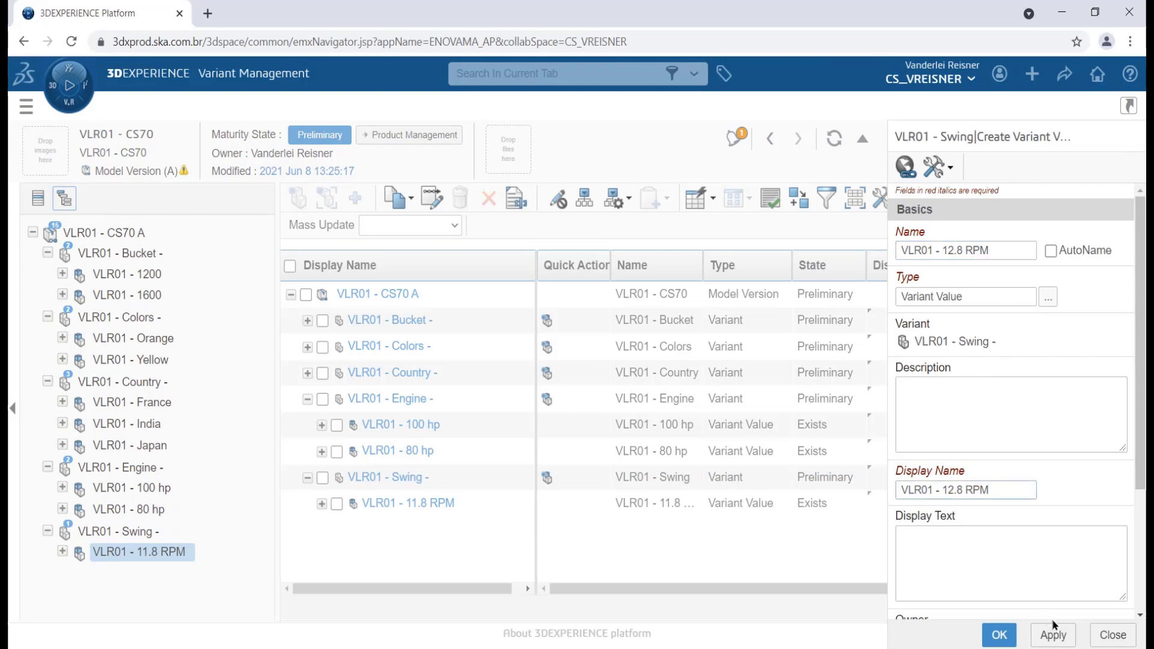
{"action": "left_click", "coordinate": [1053, 635]}
{"action": "left_click", "coordinate": [1112, 636]}
- Set the sequence numbers to 2 for Colors, 3 for Country, 4 for Engine and 5 for Swing, and save them
{"action": "left_click", "coordinate": [307, 400]}
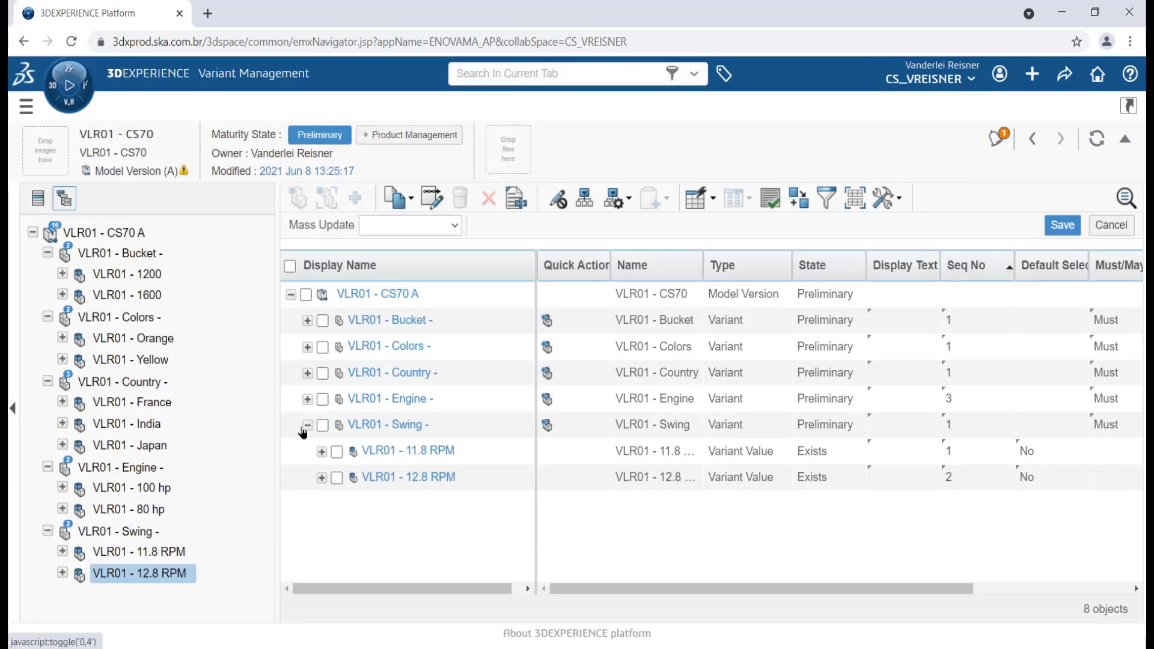
{"action": "left_click", "coordinate": [307, 425]}
{"action": "left_click", "coordinate": [950, 347]}
{"action": "type", "text": "2"}
{"action": "left_click", "coordinate": [950, 372]}
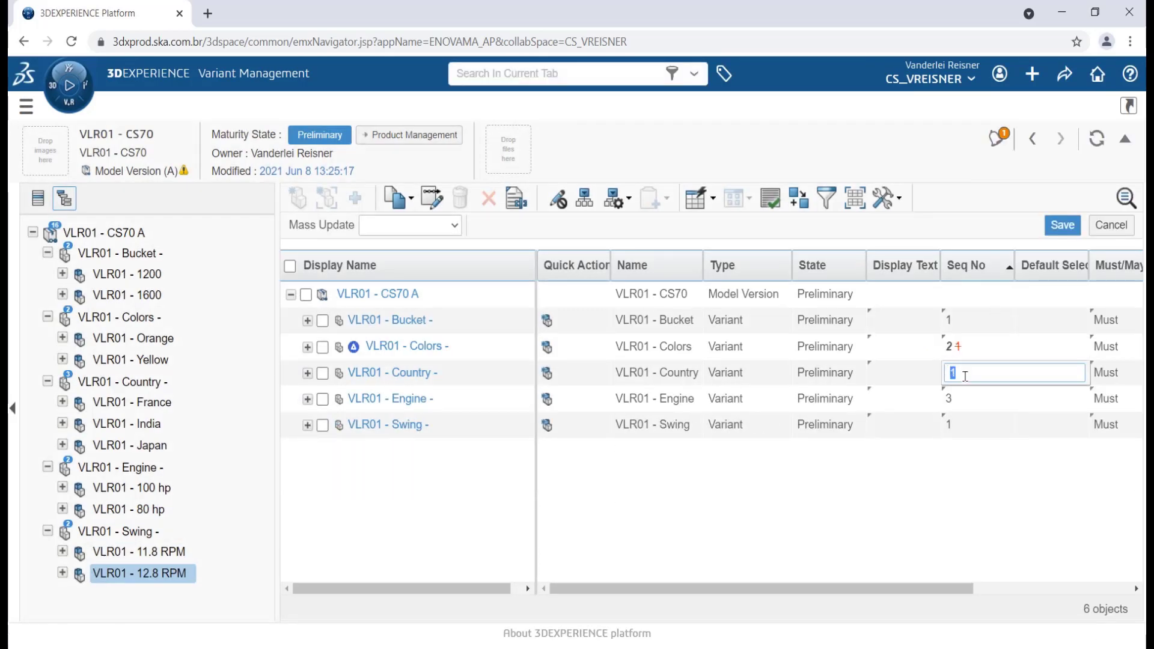
{"action": "type", "text": "3"}
{"action": "left_click", "coordinate": [951, 395]}
{"action": "type", "text": "4"}
{"action": "left_click", "coordinate": [952, 416]}
{"action": "type", "text": "5"}
{"action": "left_click", "coordinate": [949, 478]}
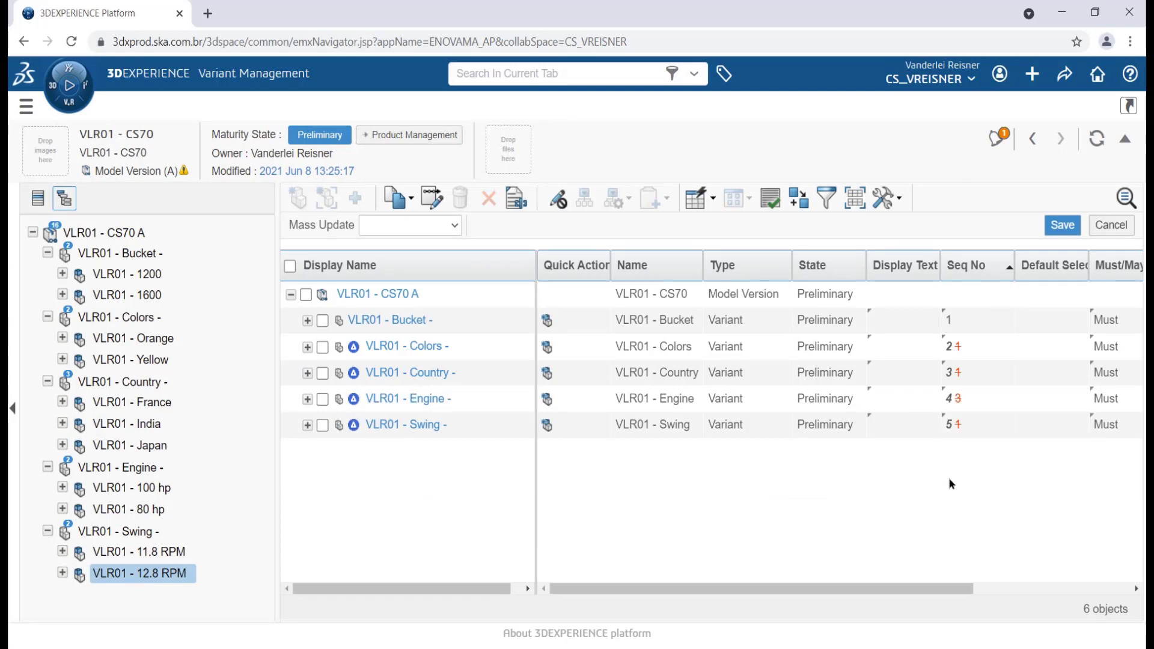
- Promote the Bucket, Colors, Country, Engine and Swing variants to the Active maturity state
{"action": "left_click", "coordinate": [120, 253]}
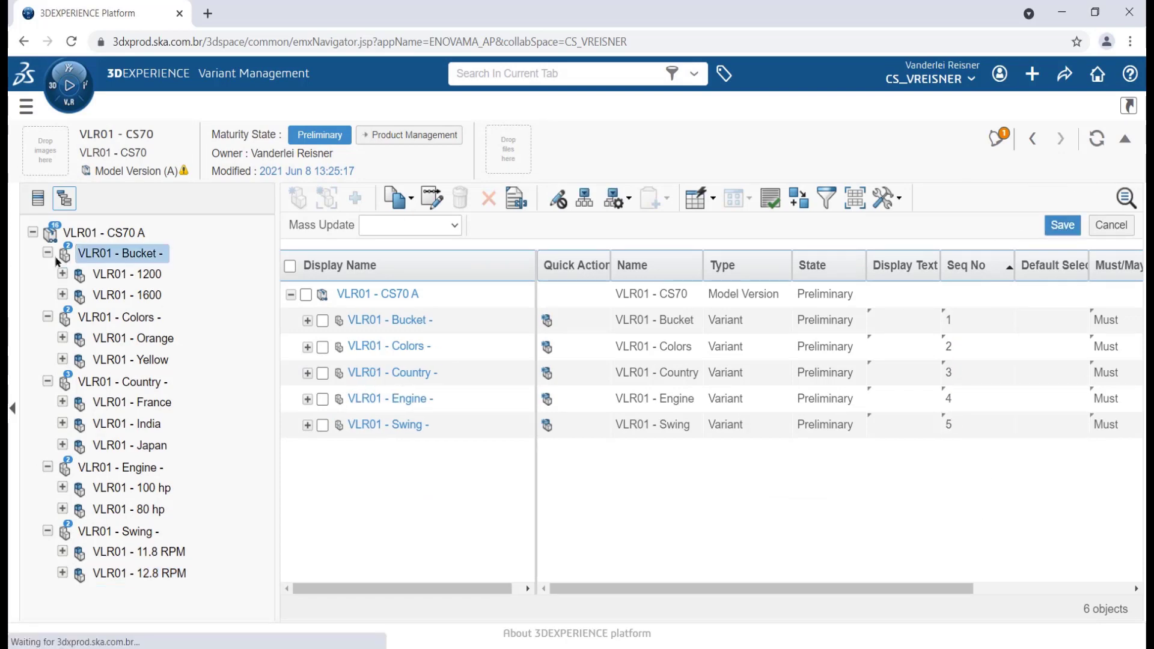
{"action": "left_click", "coordinate": [357, 136]}
{"action": "left_click", "coordinate": [120, 317]}
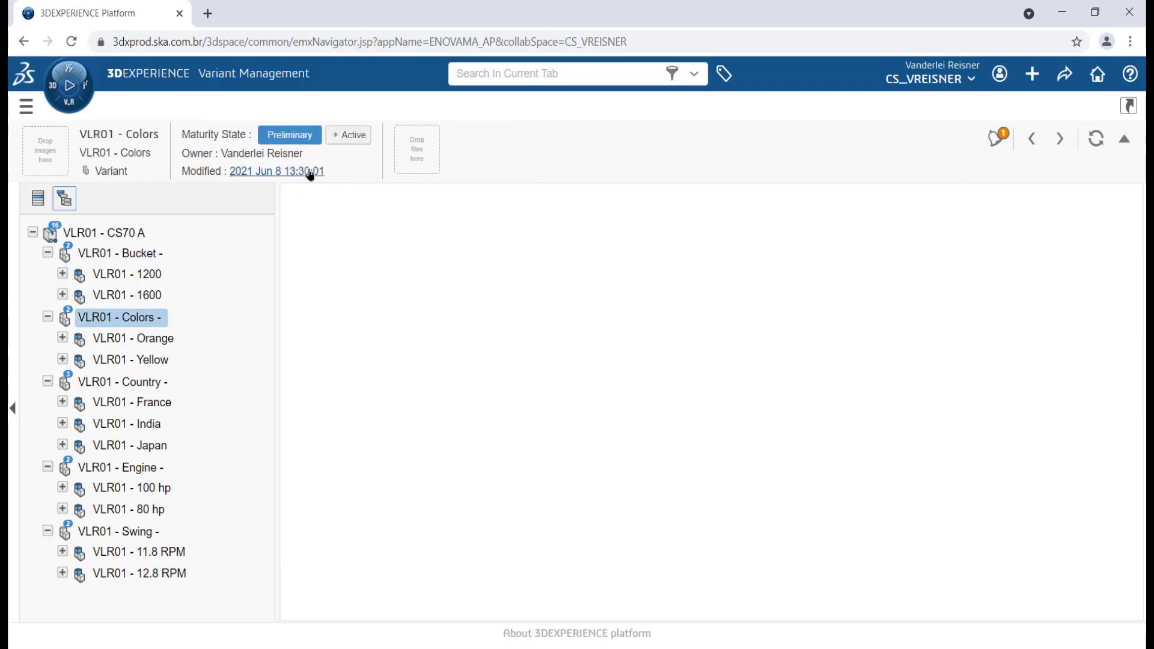
{"action": "left_click", "coordinate": [354, 135]}
{"action": "left_click", "coordinate": [123, 384]}
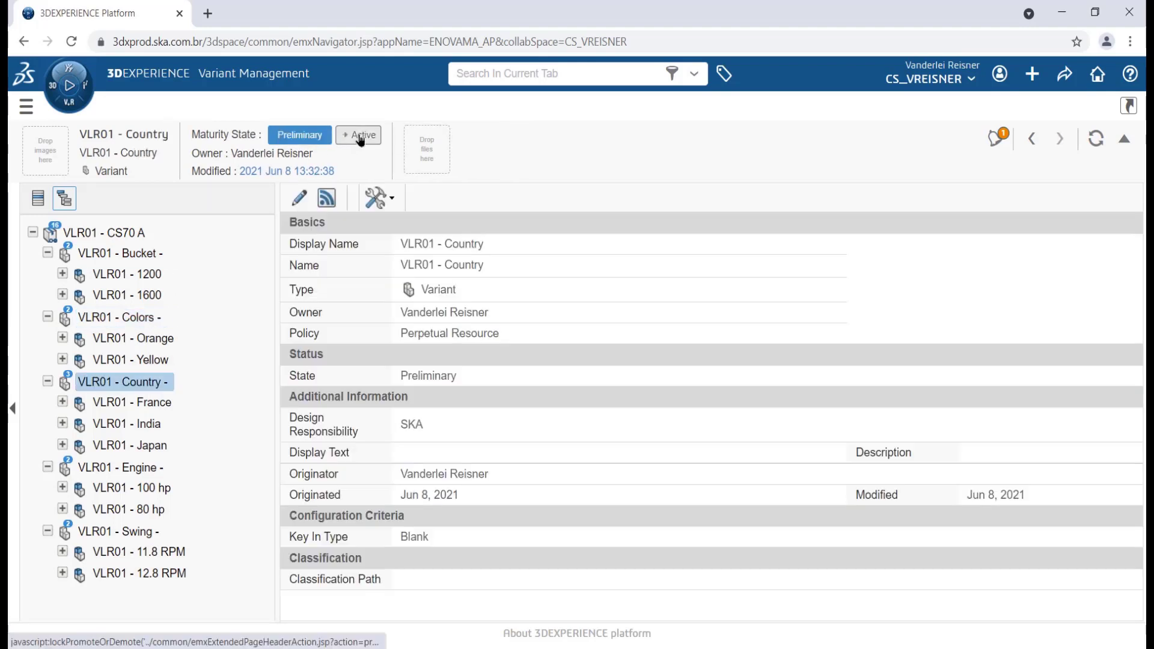
{"action": "left_click", "coordinate": [360, 135]}
{"action": "left_click", "coordinate": [113, 470]}
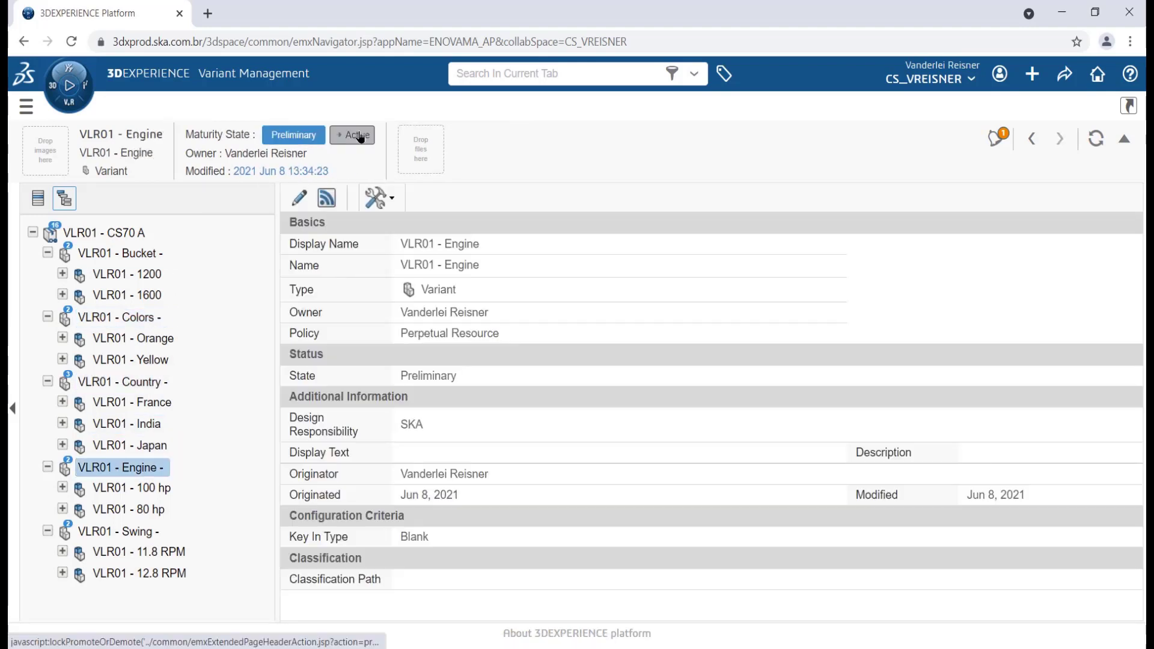
{"action": "left_click", "coordinate": [353, 135]}
{"action": "left_click", "coordinate": [120, 532]}
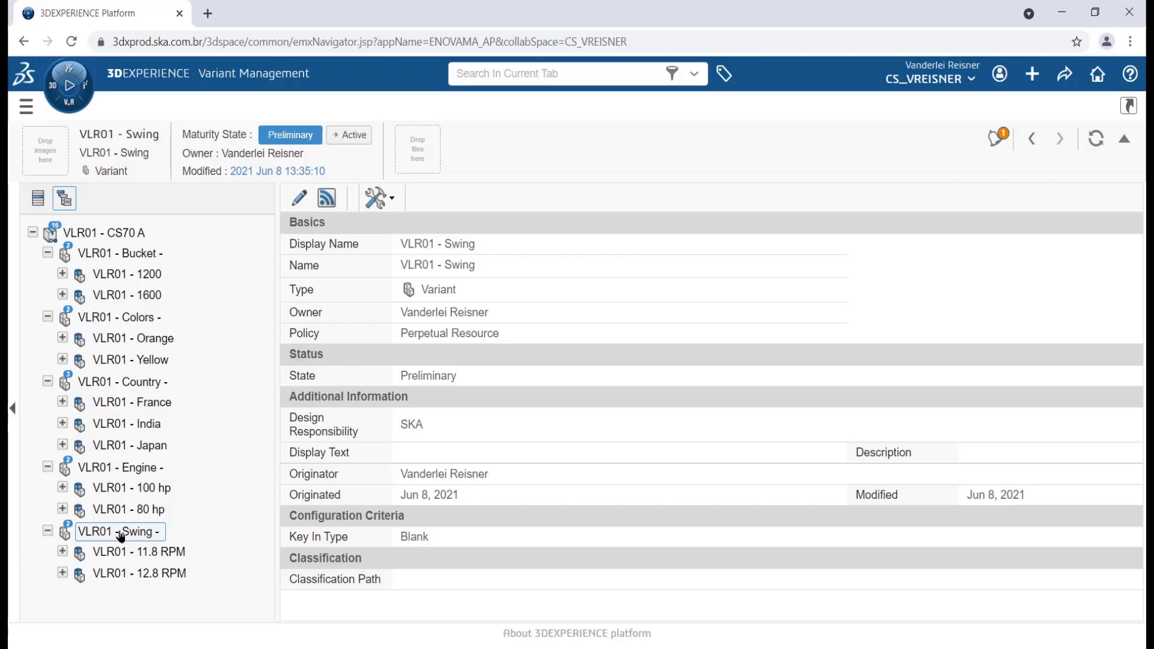
{"action": "left_click", "coordinate": [353, 135]}
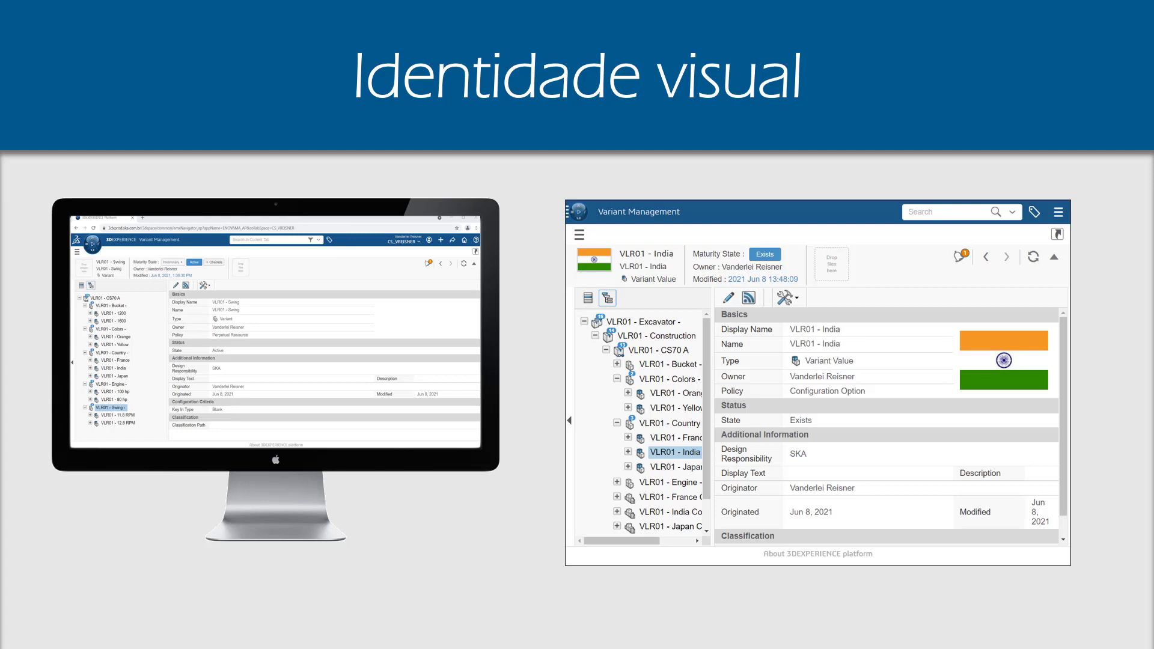
{"action": "mouse_move", "coordinate": [286, 332]}
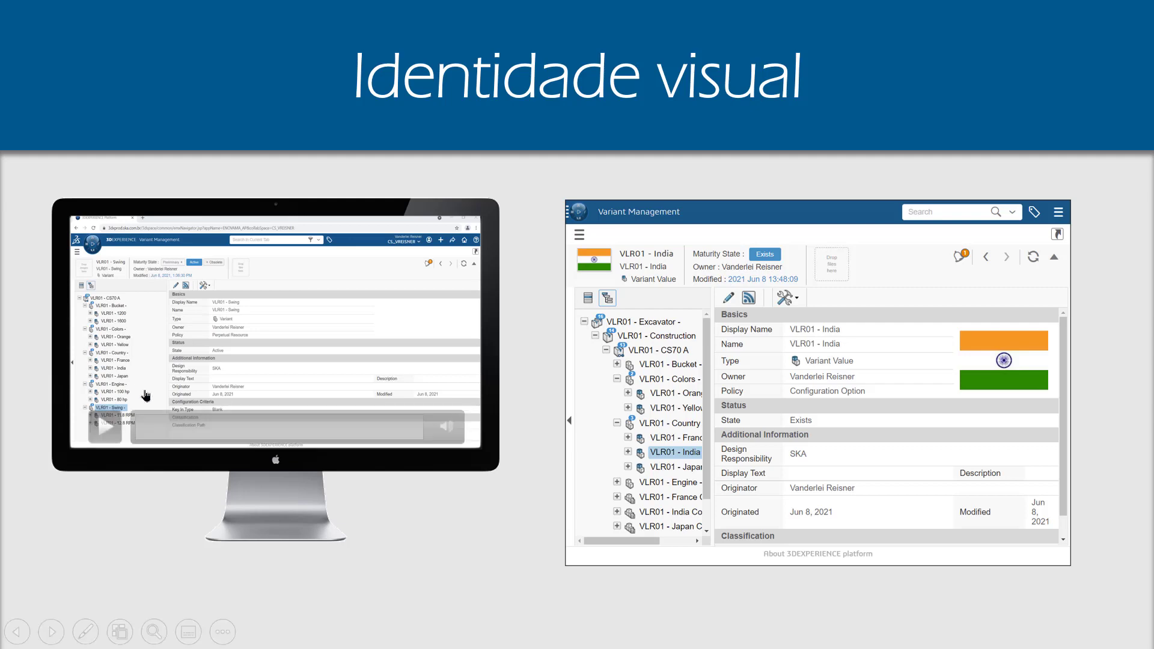
{"action": "left_click", "coordinate": [286, 332]}
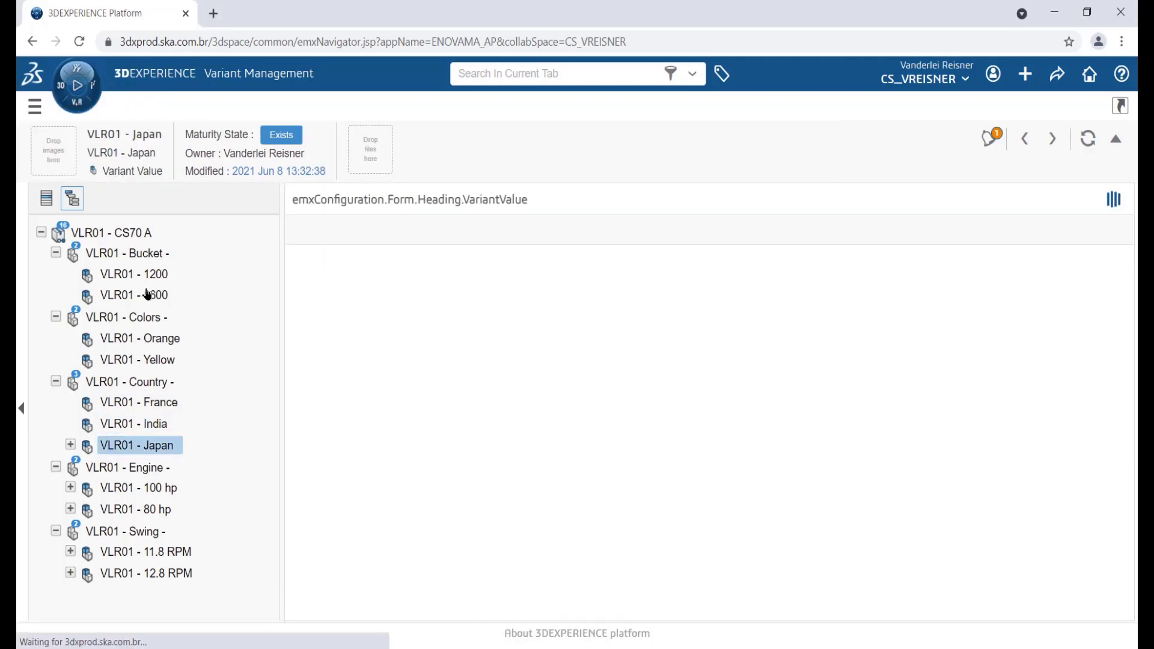
- Add Japão.png as the image of VLR01 - Japan and the matching Motor folder picture as the image of VLR01 - 100 hp
{"action": "left_click_drag", "start_coordinate": [565, 325], "coordinate": [72, 156]}
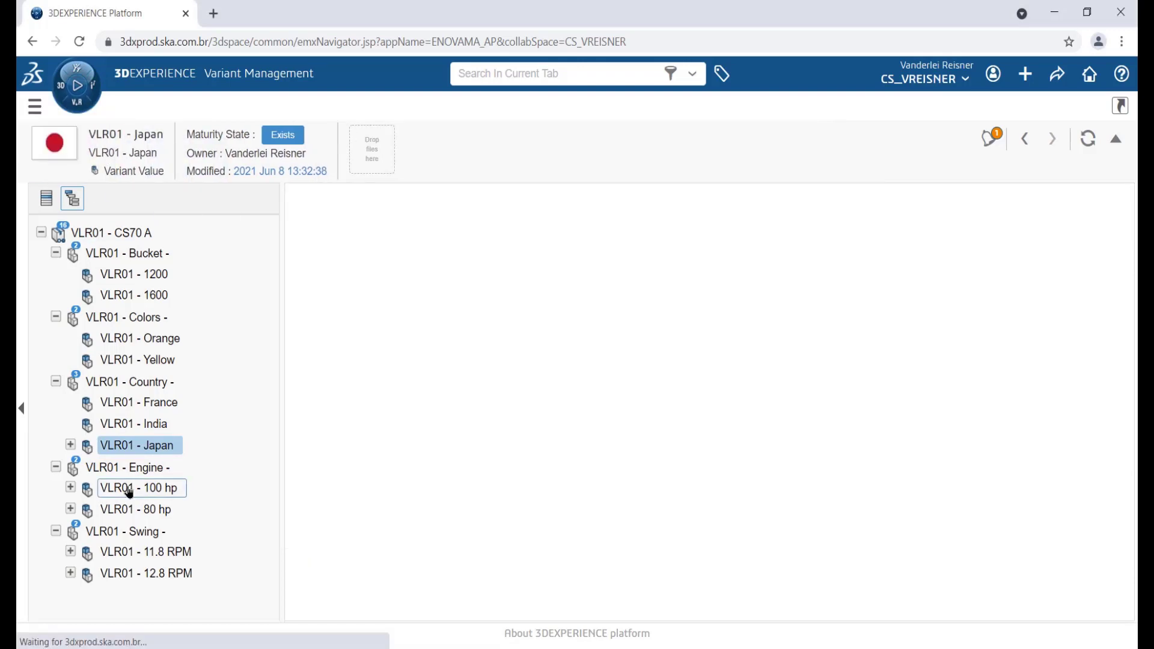
{"action": "left_click", "coordinate": [129, 490]}
{"action": "key", "text": "alt+Tab"}
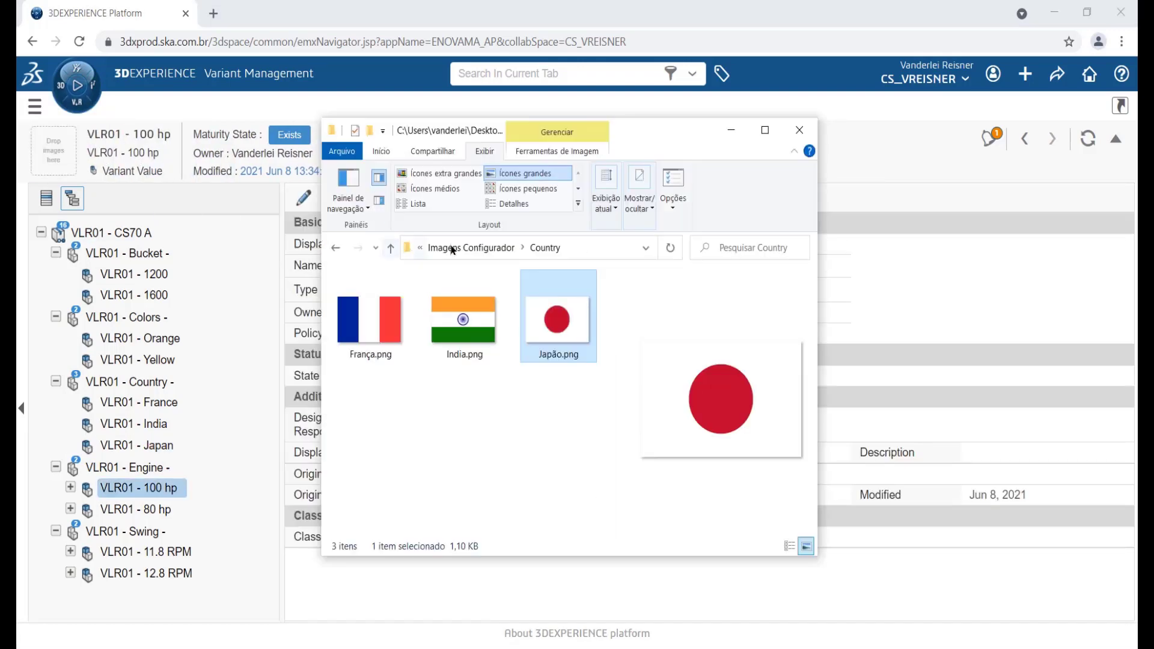
{"action": "left_click", "coordinate": [484, 250]}
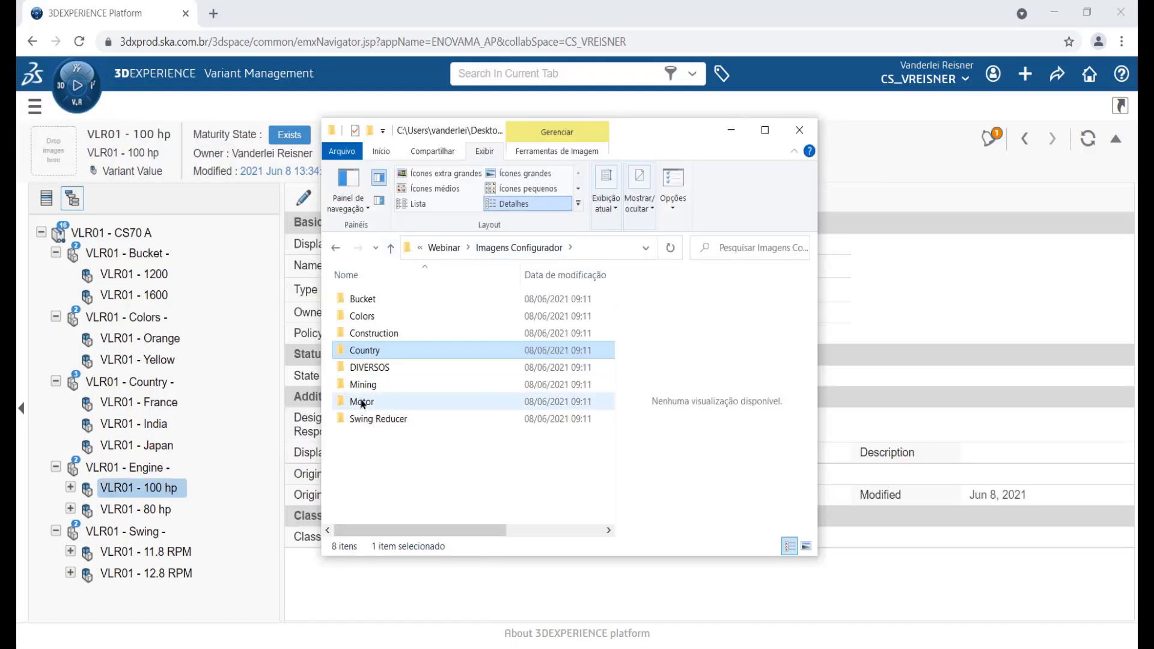
{"action": "double_click", "coordinate": [360, 399]}
{"action": "left_click", "coordinate": [463, 309]}
{"action": "left_click_drag", "start_coordinate": [463, 319], "coordinate": [56, 162]}
- Add the other Motor folder picture as the image of the VLR01 - 80 hp variant value
{"action": "left_click", "coordinate": [120, 510]}
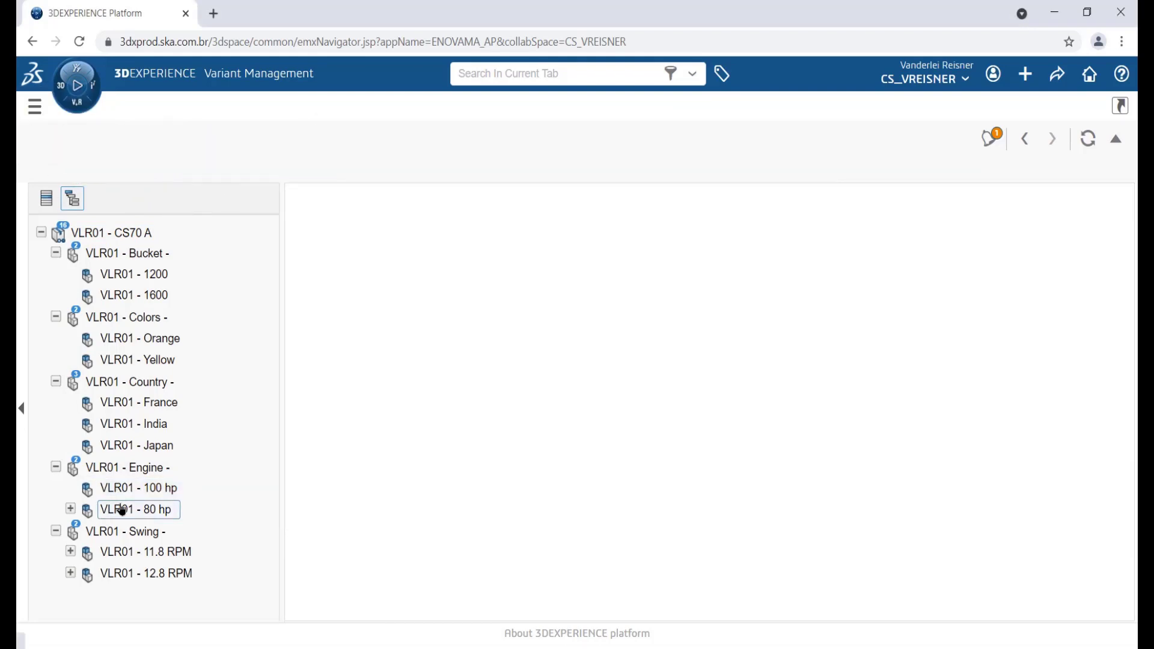
{"action": "left_click", "coordinate": [437, 642]}
{"action": "left_click_drag", "start_coordinate": [383, 307], "coordinate": [52, 158]}
- Add 11,8 RPM.png from the Swing Reducer folder as the image of the VLR01 - 11.8 RPM variant value
{"action": "left_click", "coordinate": [146, 552]}
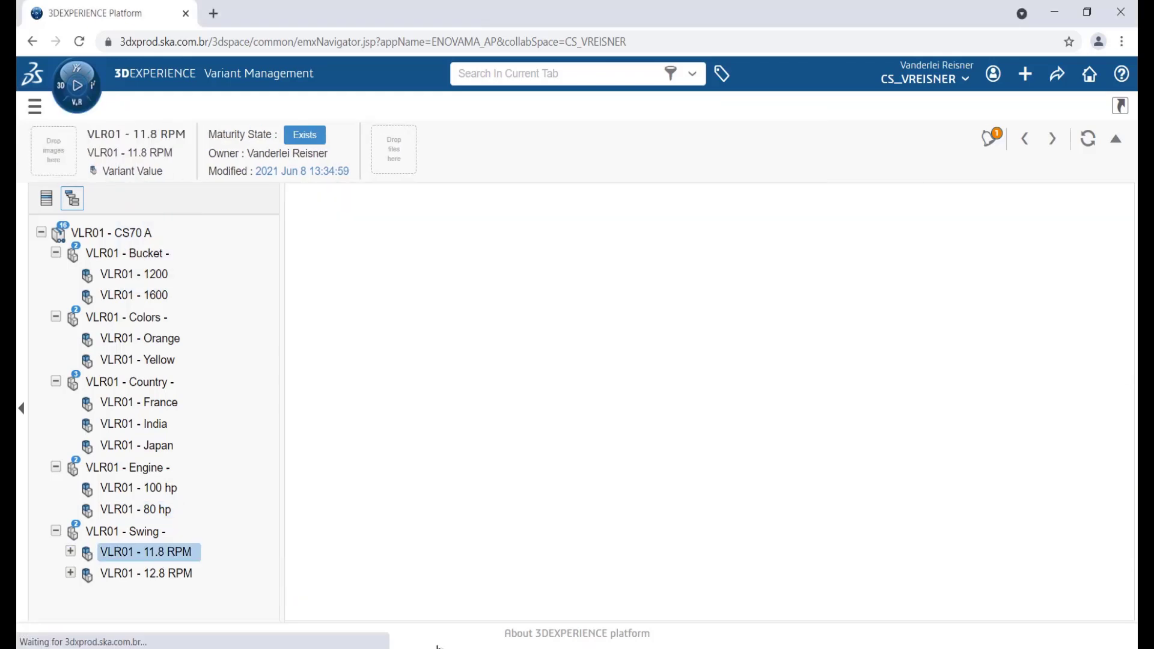
{"action": "key", "text": "alt+Tab"}
{"action": "left_click", "coordinate": [519, 248]}
{"action": "double_click", "coordinate": [388, 421]}
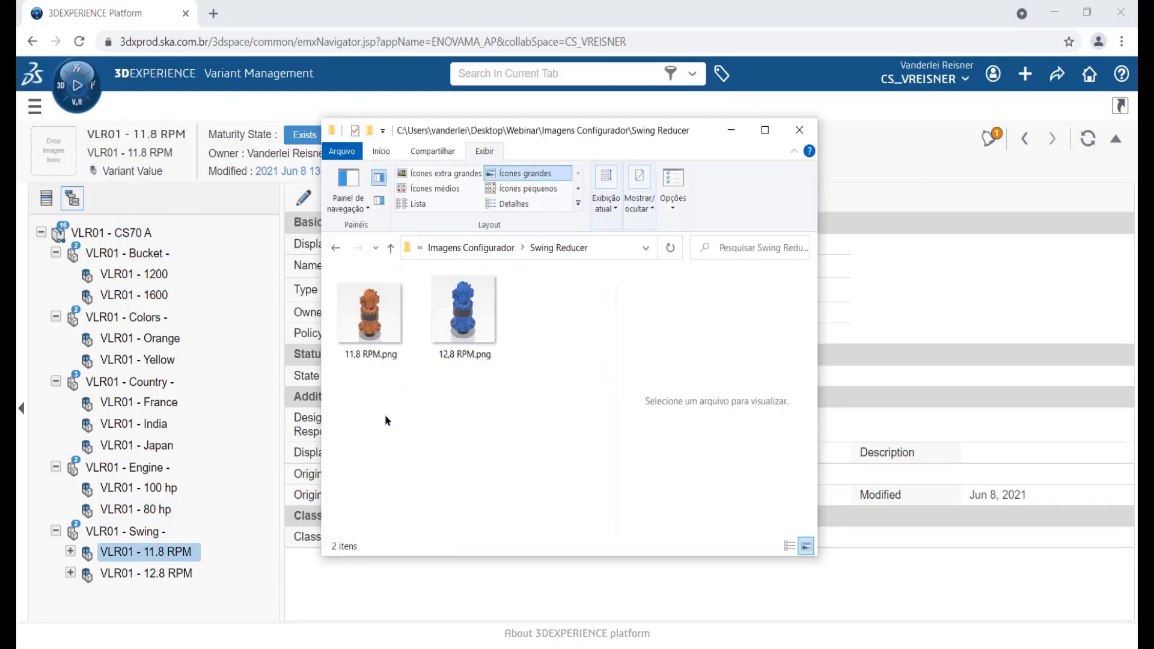
{"action": "left_click_drag", "start_coordinate": [376, 302], "coordinate": [54, 151]}
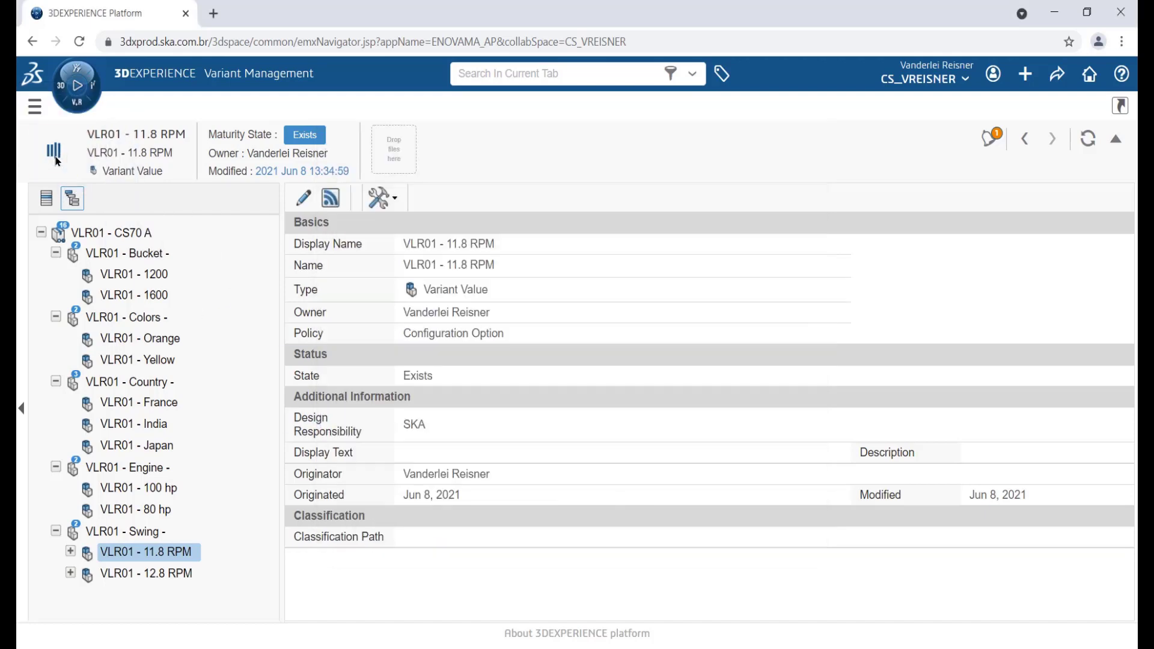
- Add 12,8 RPM.png from the Swing Reducer folder as the image of the VLR01 - 12.8 RPM variant value
{"action": "left_click", "coordinate": [144, 575]}
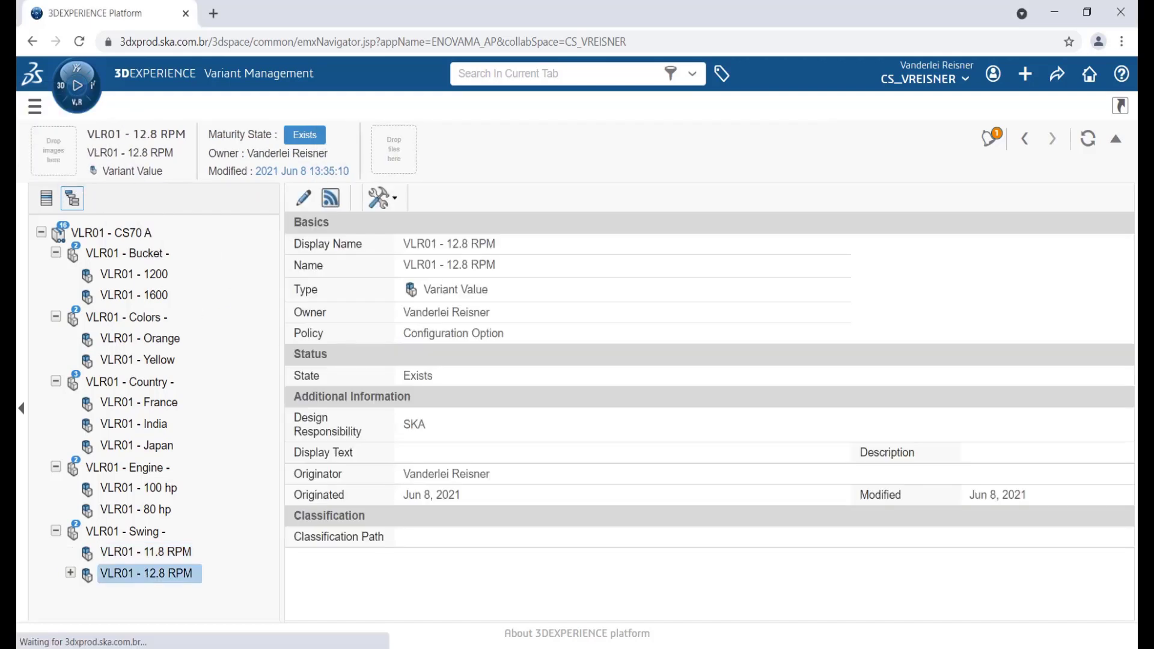
{"action": "key", "text": "alt+Tab"}
{"action": "left_click_drag", "start_coordinate": [475, 312], "coordinate": [53, 153]}
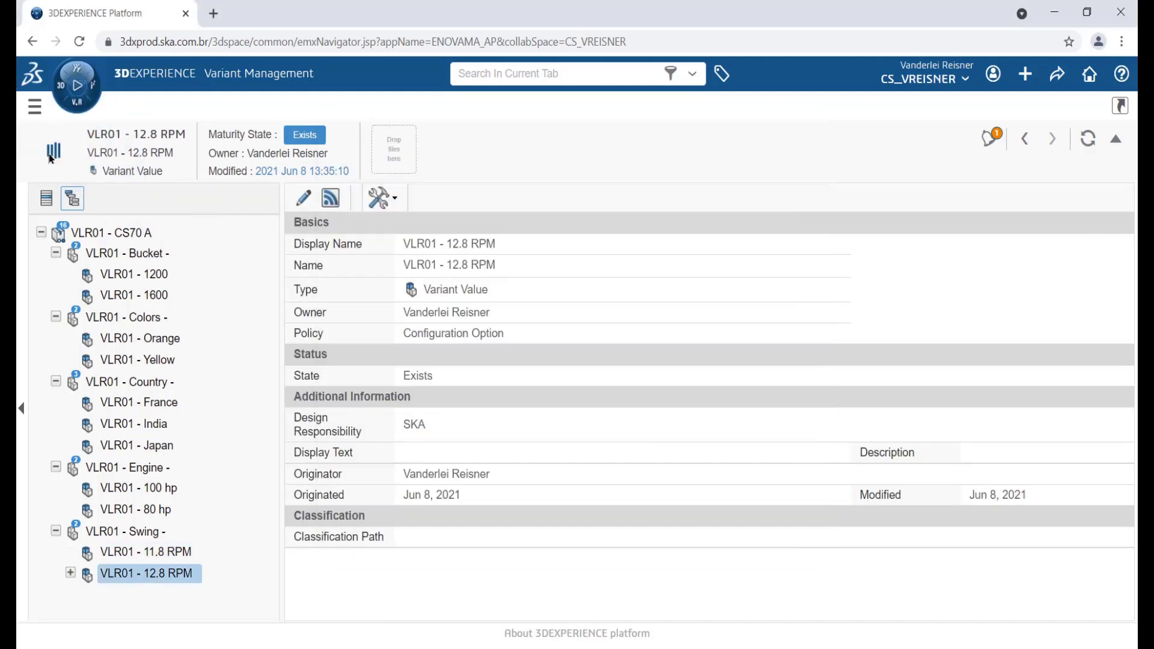
- Open the VLR01 - Excavator product line and add Construction.png from the Construction folder as its image
{"action": "left_click", "coordinate": [34, 106]}
{"action": "left_click", "coordinate": [90, 235]}
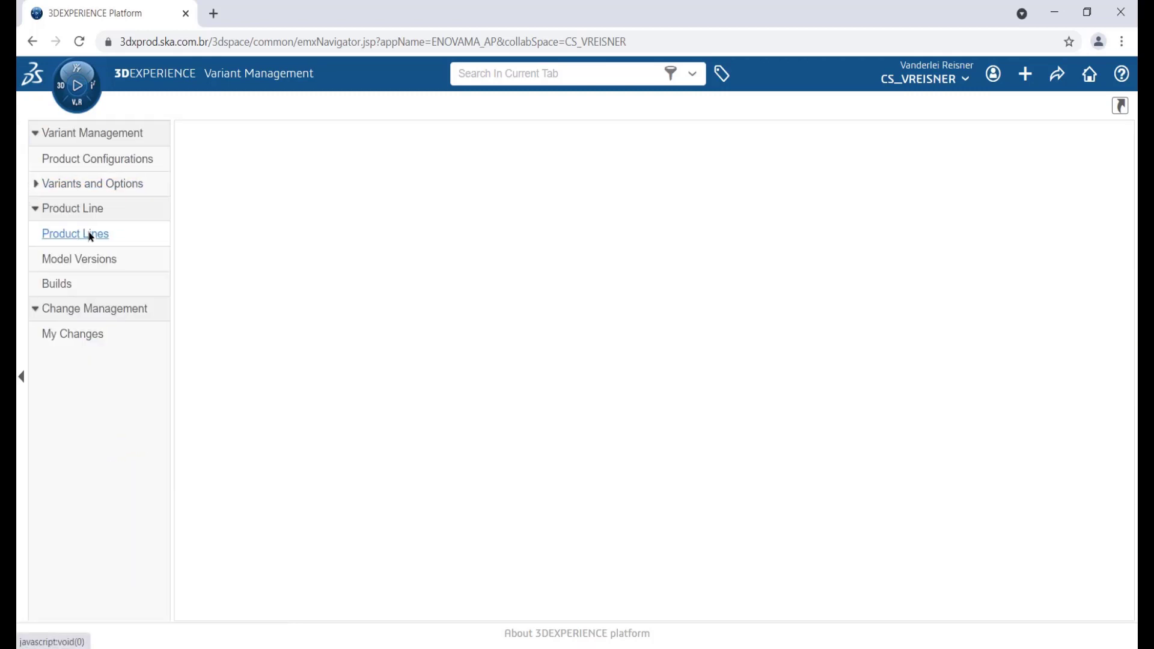
{"action": "left_click", "coordinate": [262, 442]}
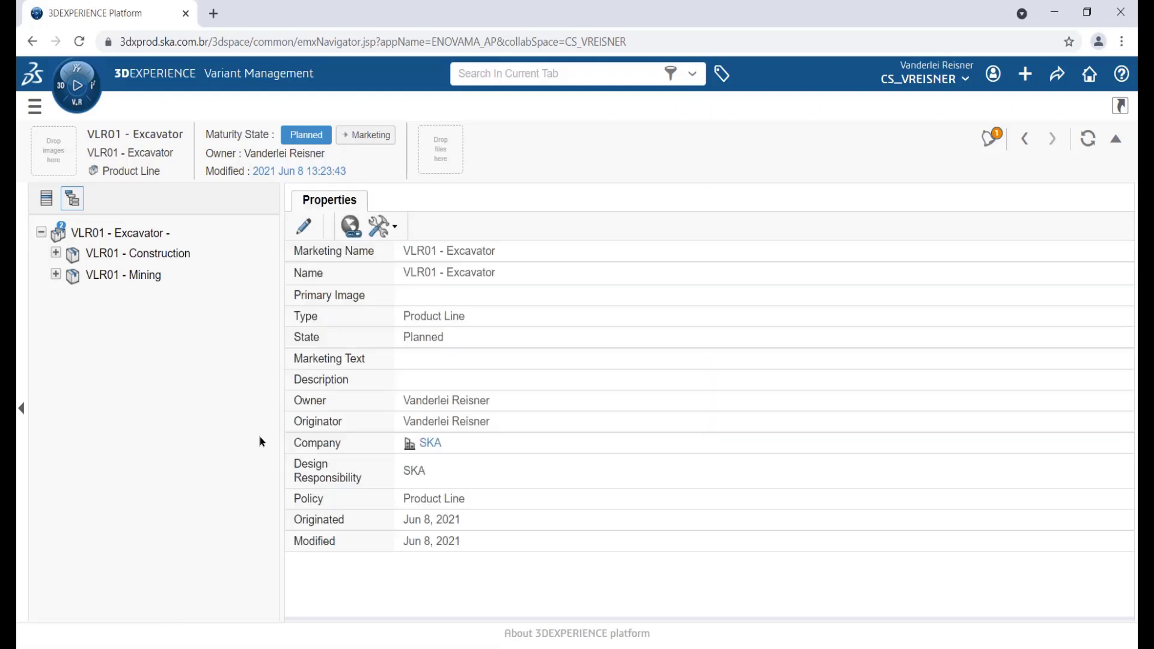
{"action": "key", "text": "alt+Tab"}
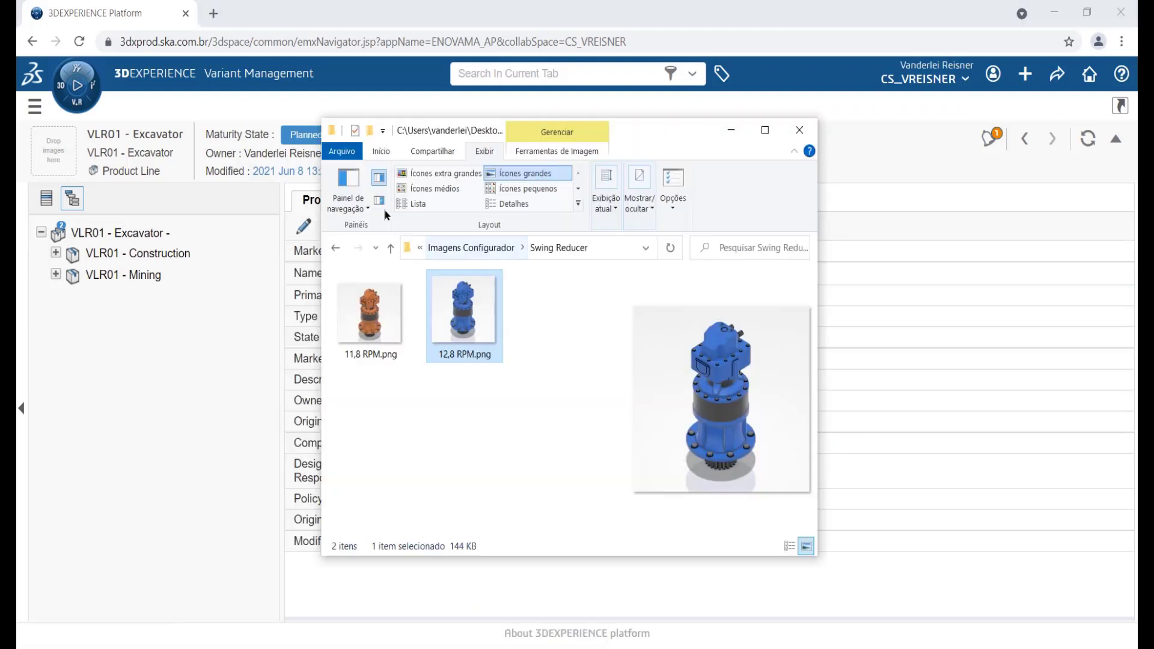
{"action": "left_click", "coordinate": [468, 242]}
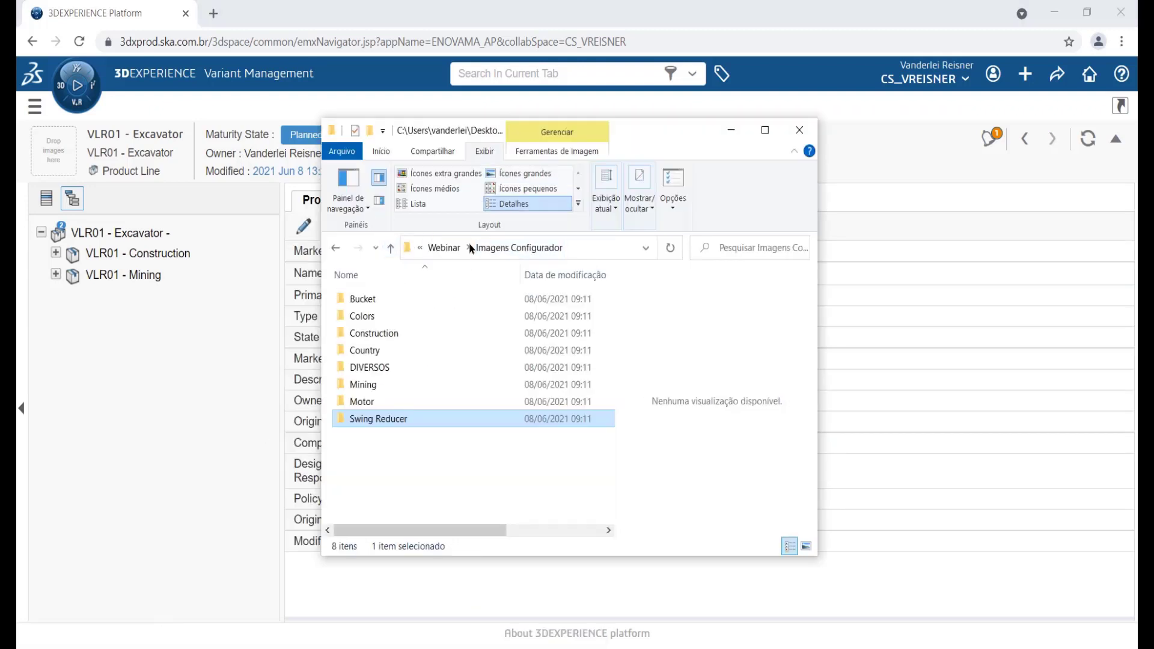
{"action": "double_click", "coordinate": [375, 334]}
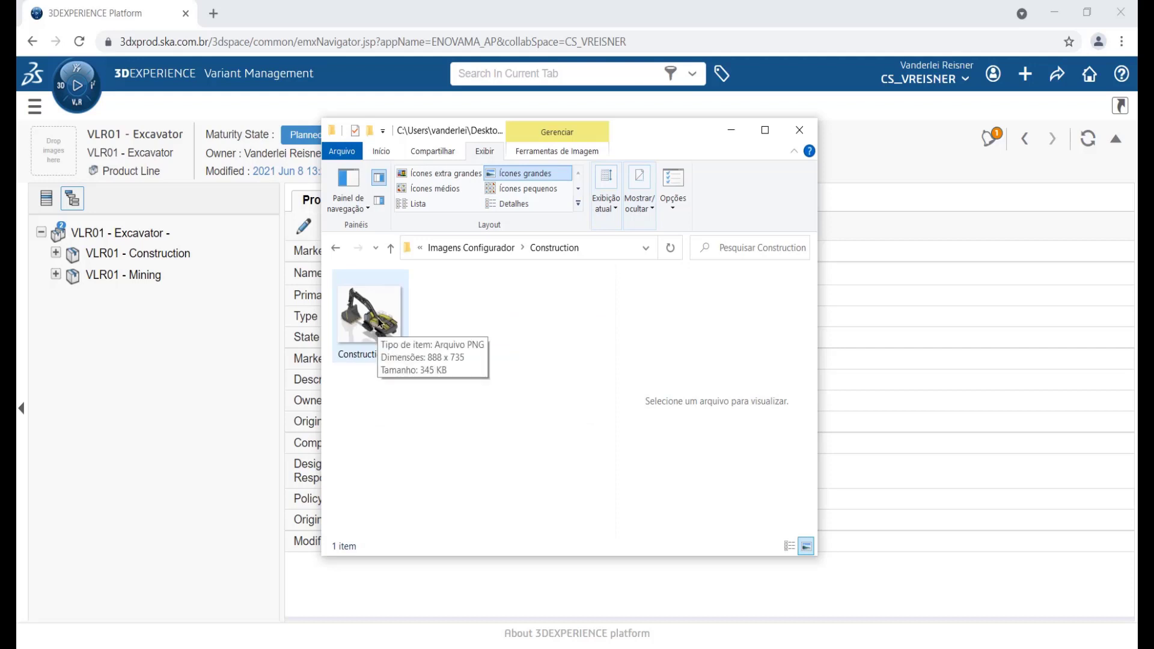
{"action": "left_click_drag", "start_coordinate": [381, 321], "coordinate": [54, 147]}
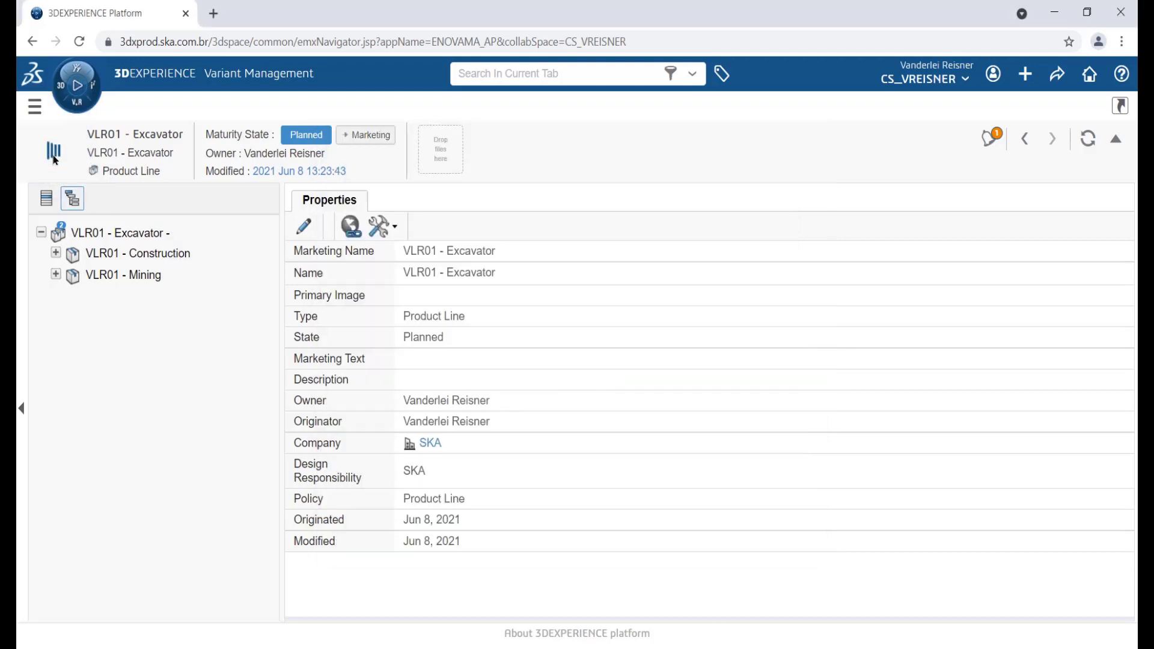
- Add Construction.png as the image of the VLR01 - Construction model
{"action": "left_click", "coordinate": [130, 260]}
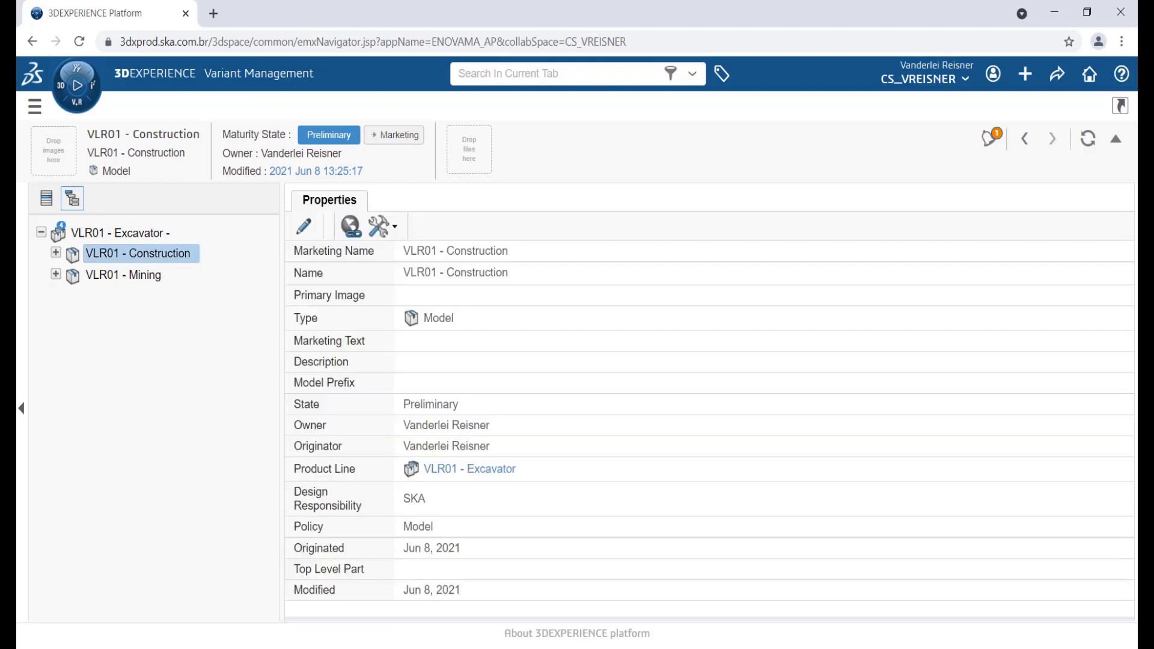
{"action": "key", "text": "alt+Tab"}
{"action": "left_click_drag", "start_coordinate": [387, 309], "coordinate": [61, 153]}
- Add the excavator picture from the Mining folder as the image of the VLR01 - Mining model
{"action": "left_click", "coordinate": [116, 276]}
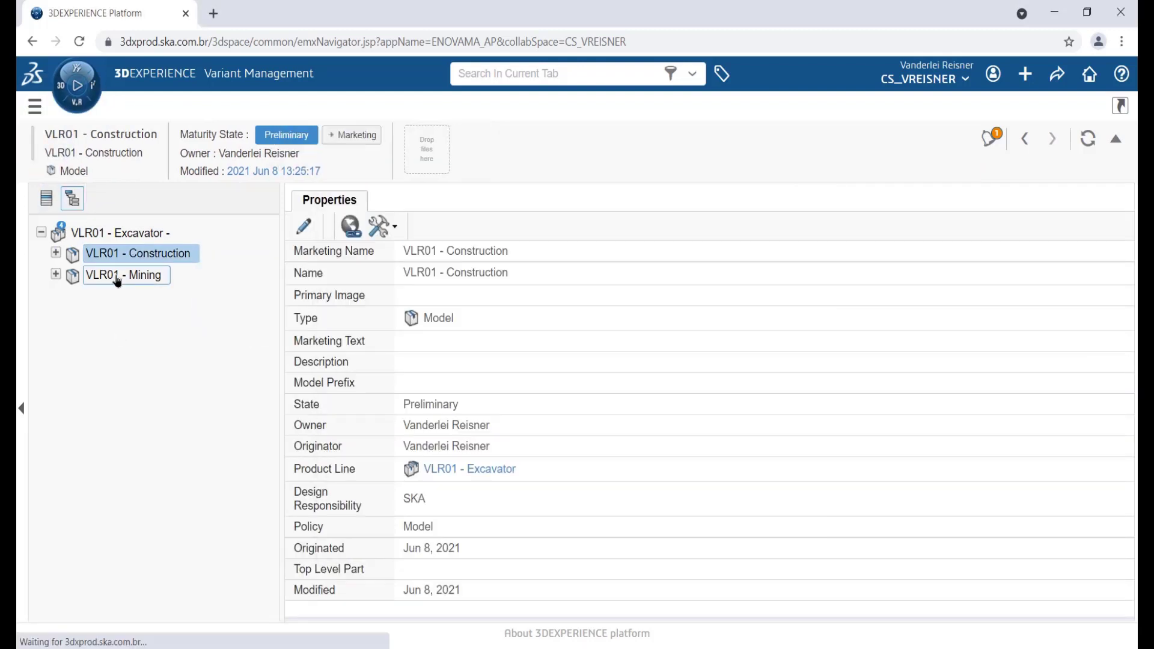
{"action": "key", "text": "alt+Tab"}
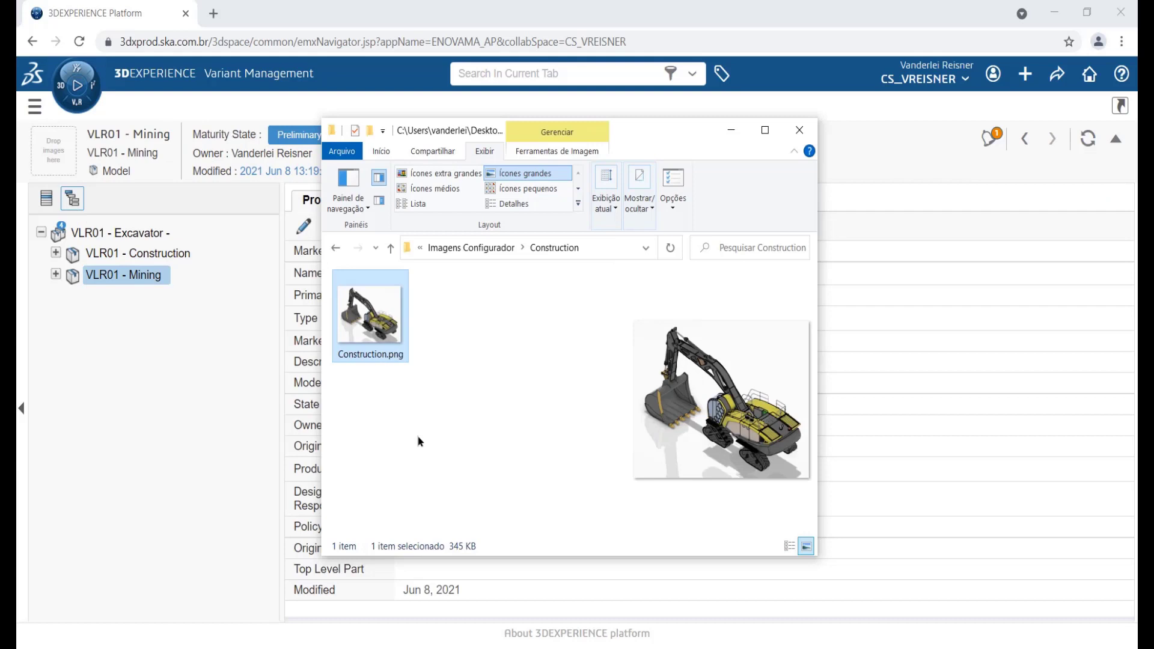
{"action": "left_click", "coordinate": [489, 250]}
{"action": "double_click", "coordinate": [422, 398]}
{"action": "left_click_drag", "start_coordinate": [370, 319], "coordinate": [58, 159]}
- Expand the VLR01 - Construction model and its VLR01 - CS70 A version in the product line structure
{"action": "left_click", "coordinate": [56, 253]}
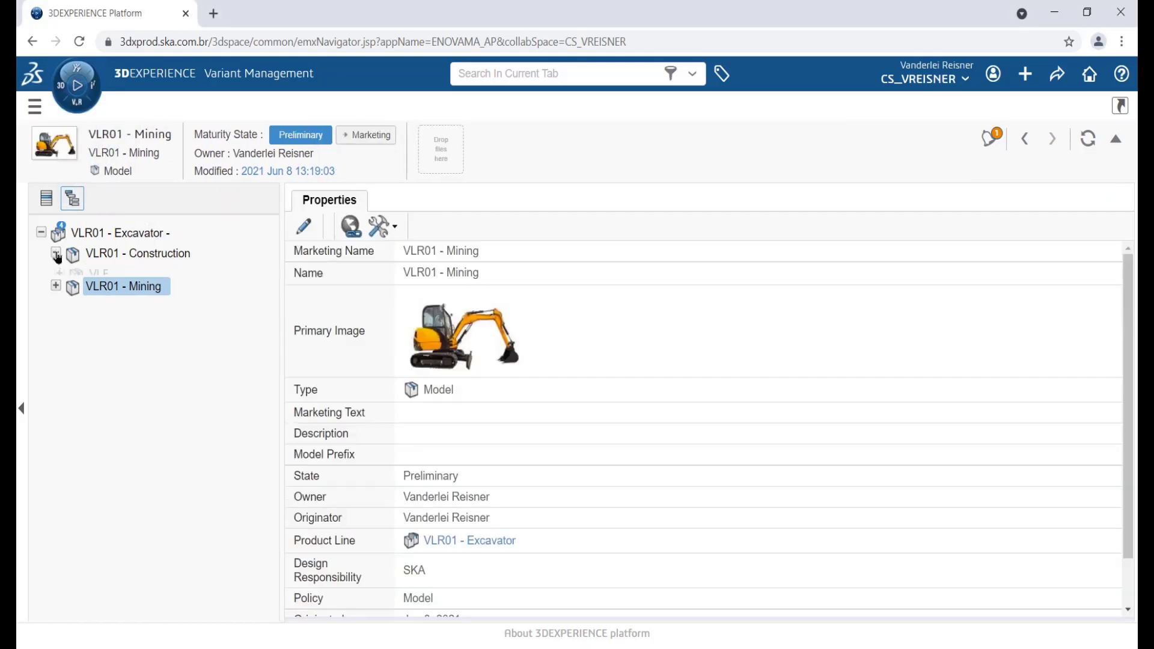
{"action": "left_click", "coordinate": [70, 295]}
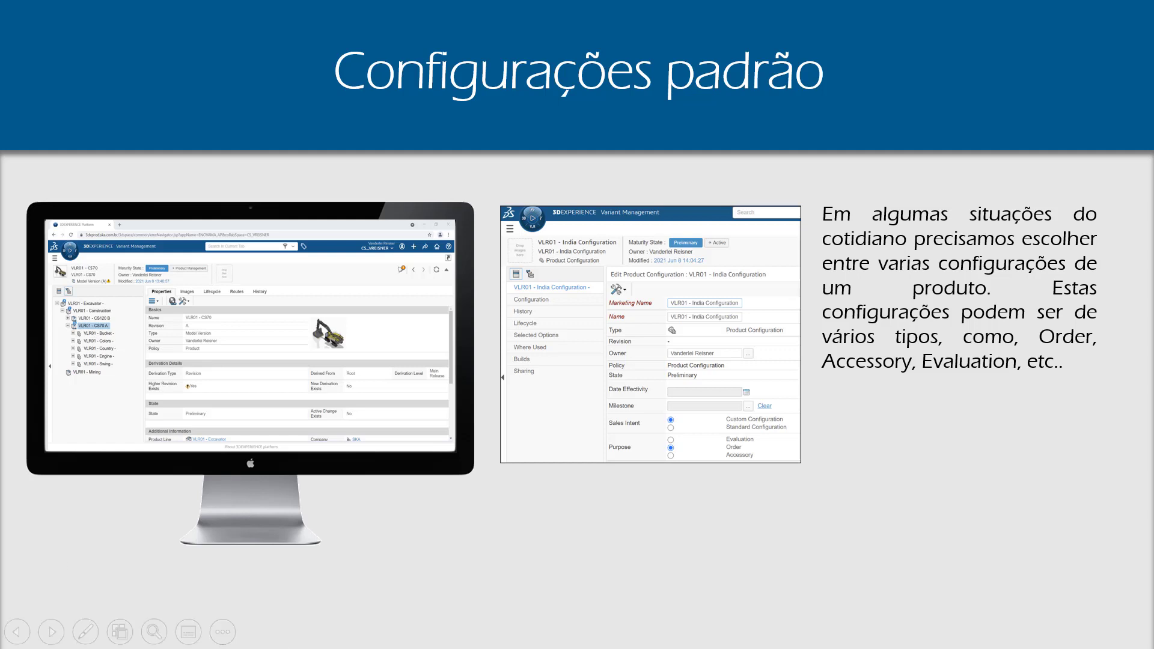
{"action": "left_click", "coordinate": [229, 340]}
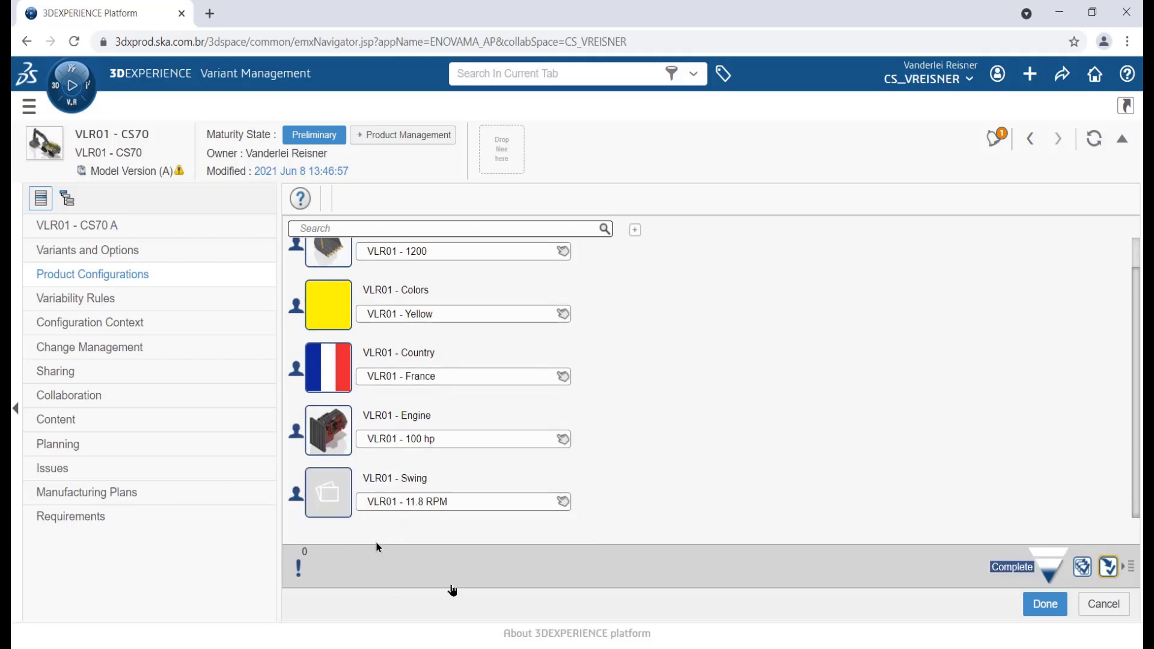
{"action": "mouse_move", "coordinate": [399, 612]}
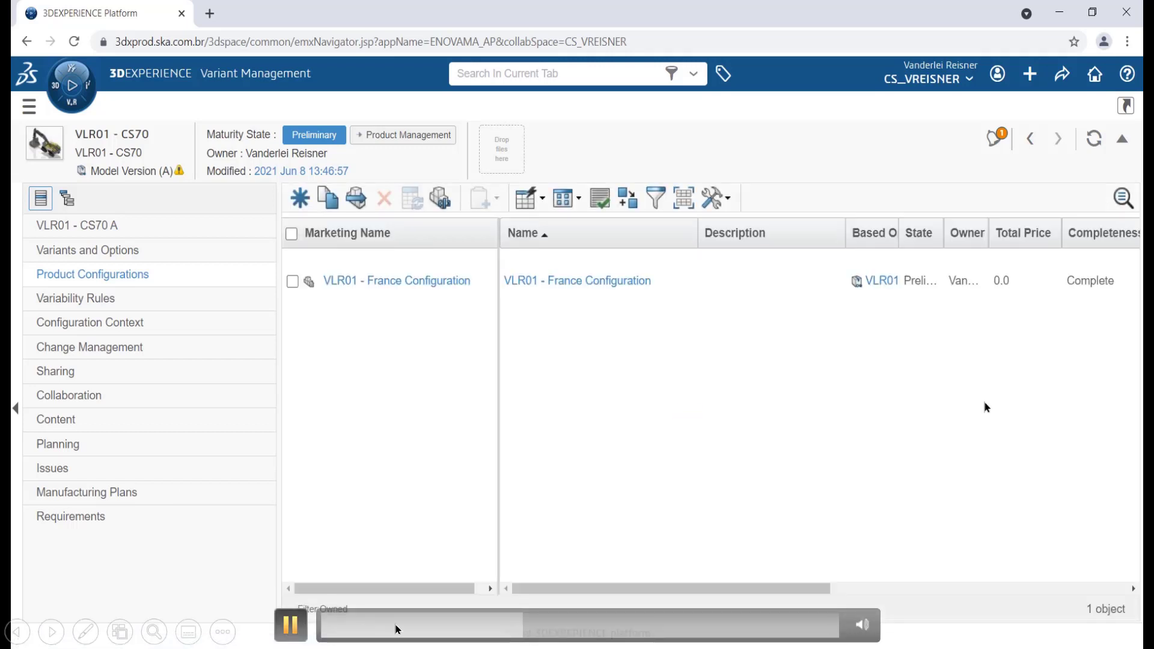
{"action": "left_click", "coordinate": [497, 629]}
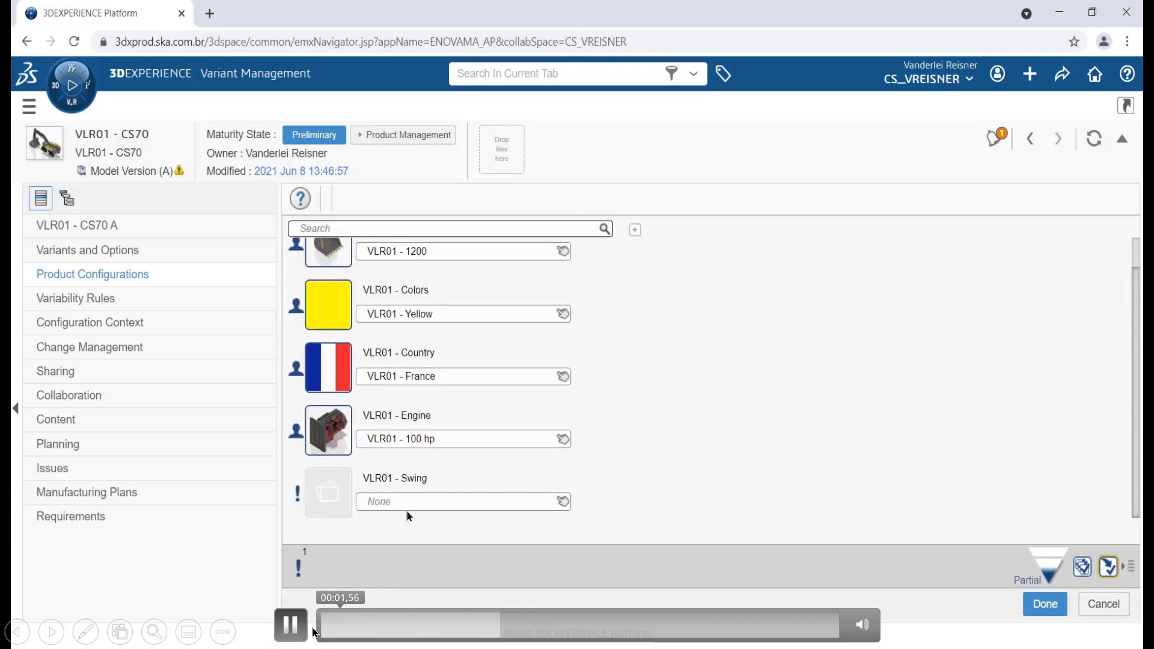
{"action": "left_click", "coordinate": [300, 628]}
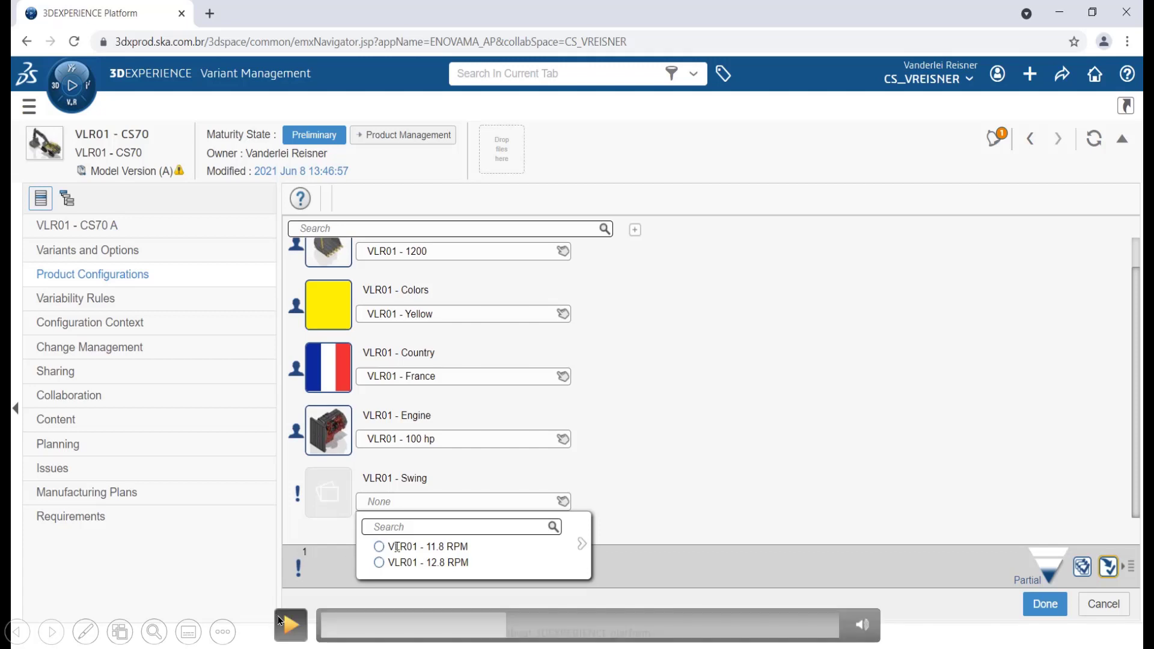
{"action": "key", "text": "space"}
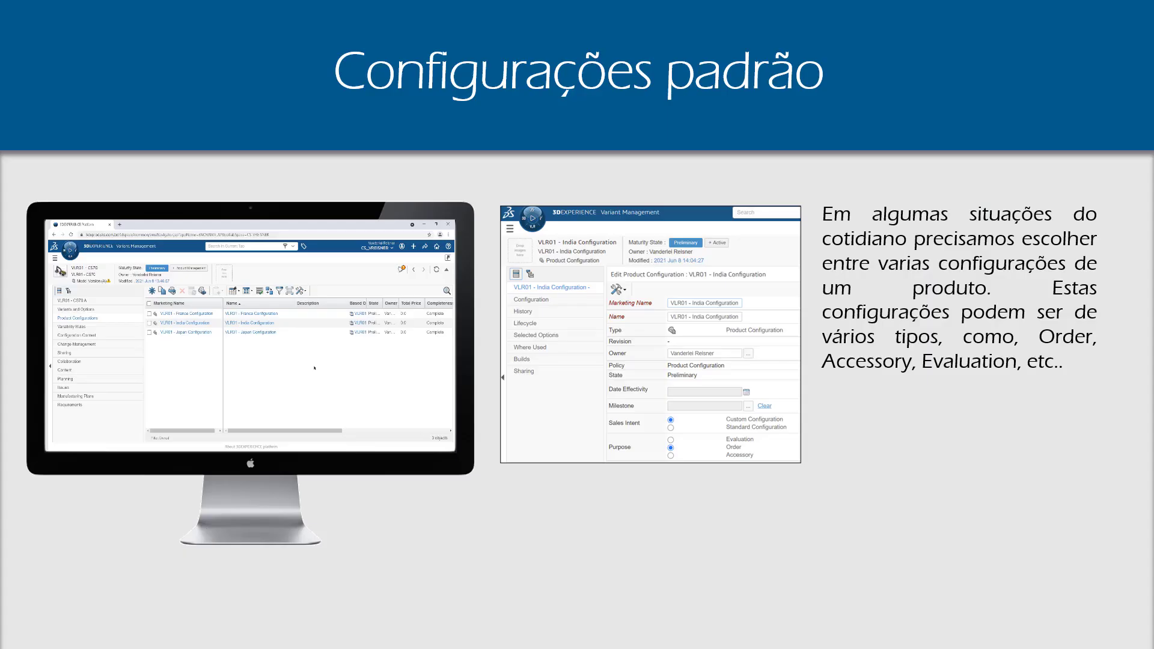
{"action": "left_click", "coordinate": [361, 173]}
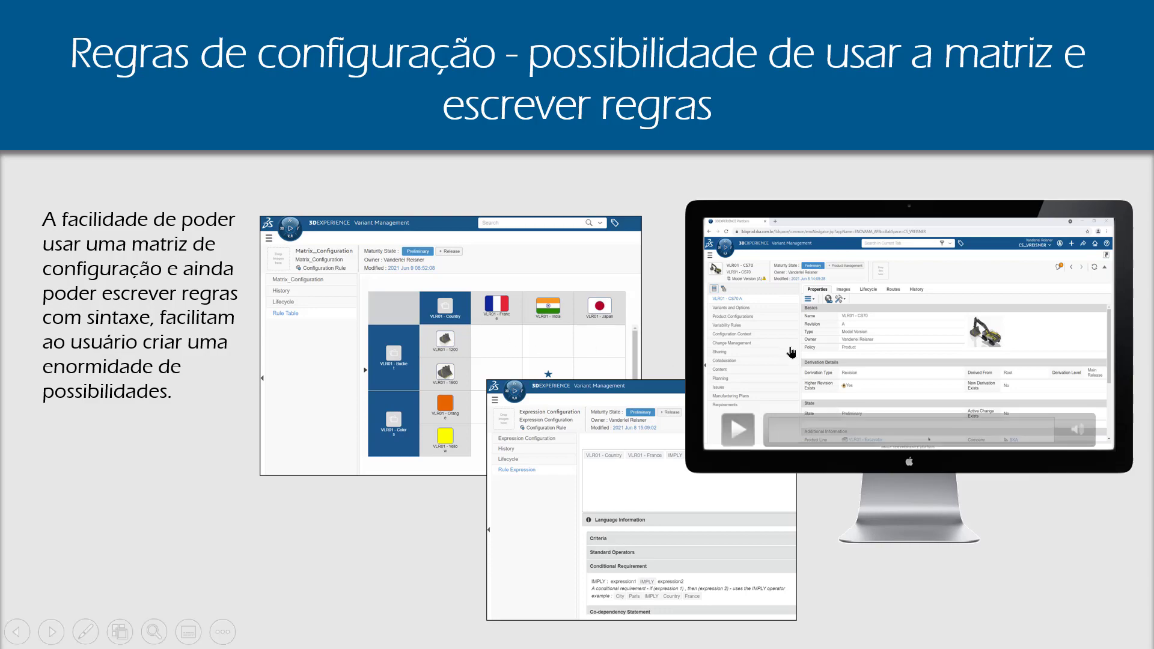
{"action": "left_click", "coordinate": [738, 430]}
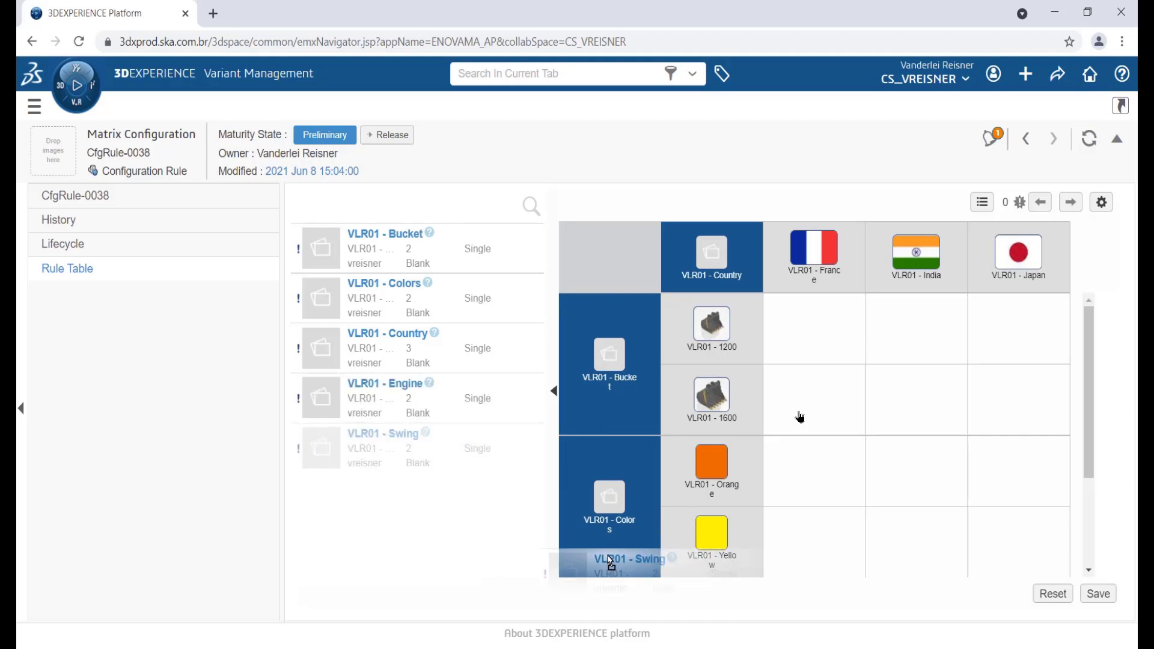
- Mark the VLR01 - 1600 bucket and VLR01 - Yellow as Default for VLR01 - India in the rule matrix and save it
{"action": "left_click", "coordinate": [915, 403]}
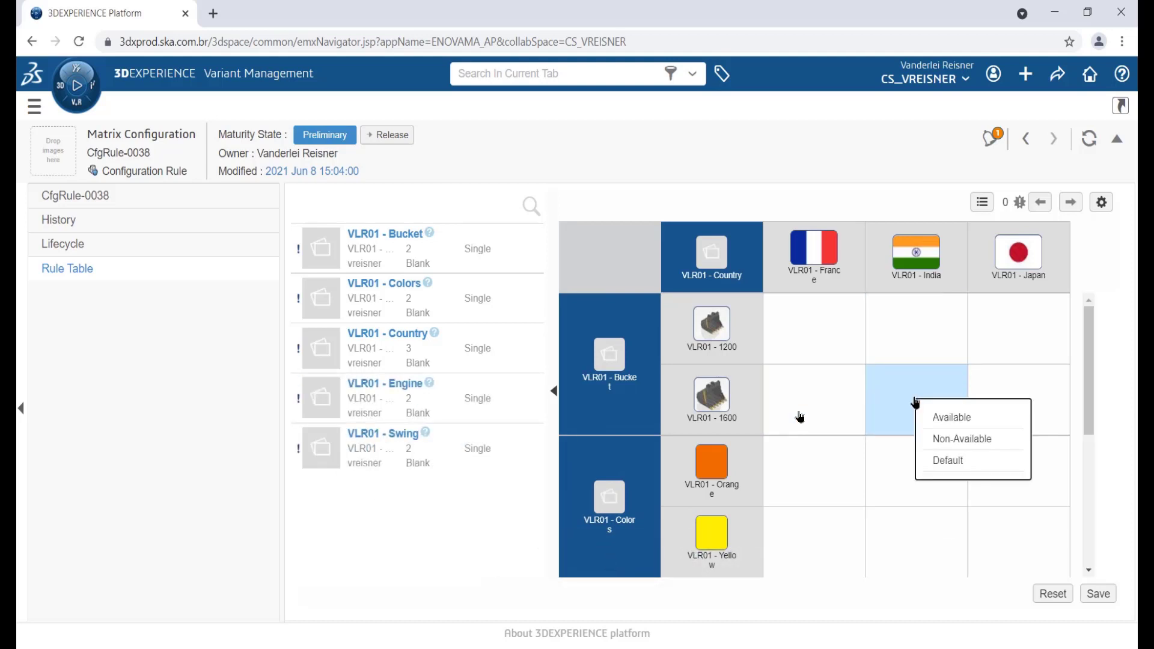
{"action": "left_click", "coordinate": [949, 466]}
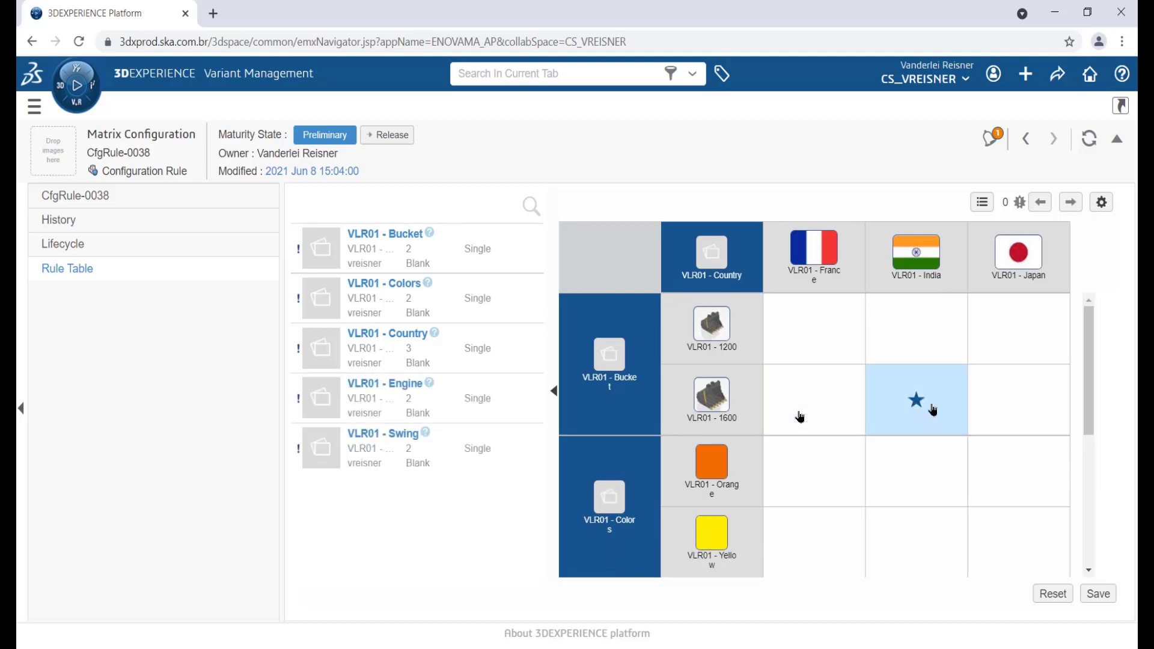
{"action": "left_click", "coordinate": [926, 545]}
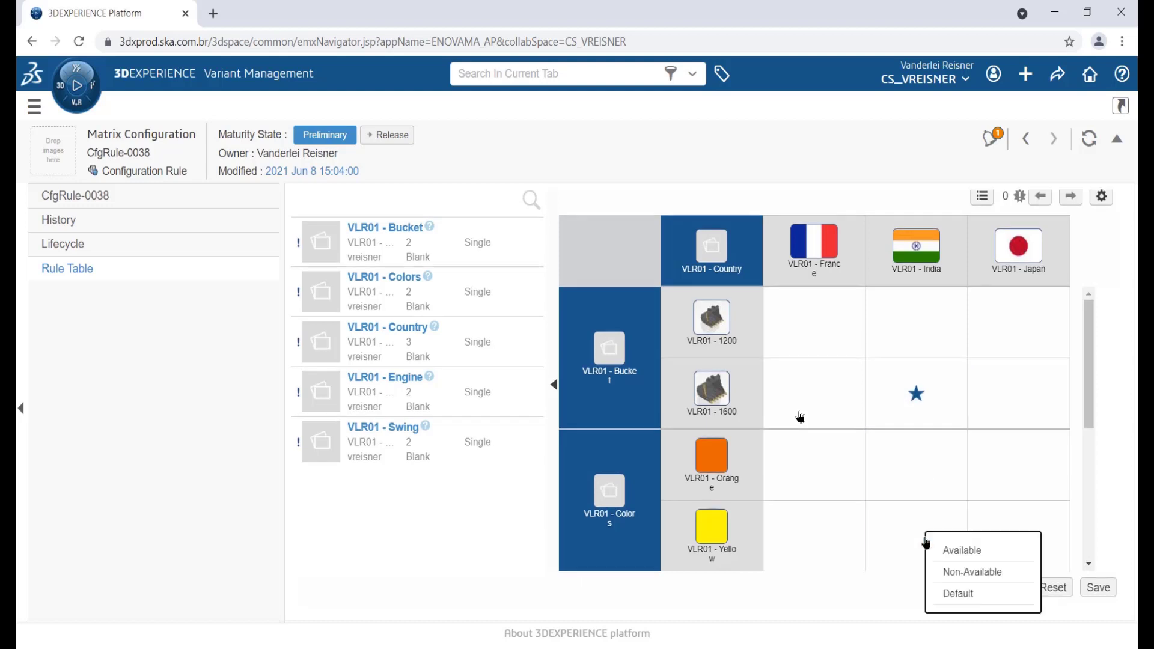
{"action": "left_click", "coordinate": [960, 595]}
{"action": "left_click", "coordinate": [1099, 595]}
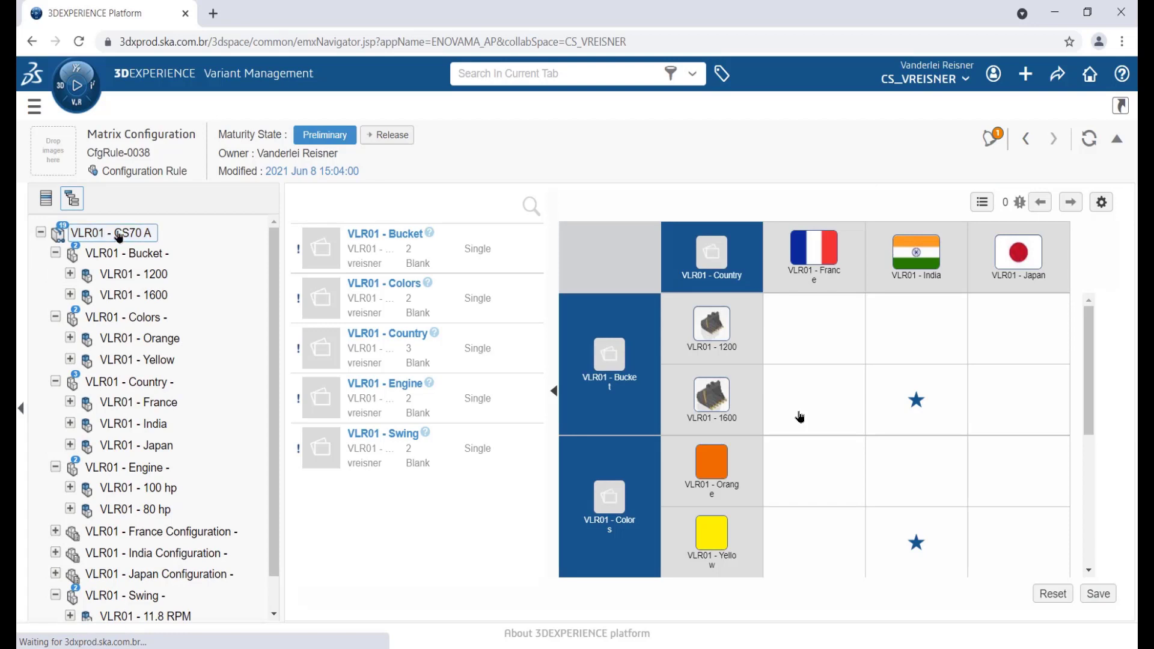
- Create a new expression rule in the variability rules of VLR01 - CS70 A and open it for editing
{"action": "left_click", "coordinate": [115, 235]}
{"action": "left_click", "coordinate": [101, 299]}
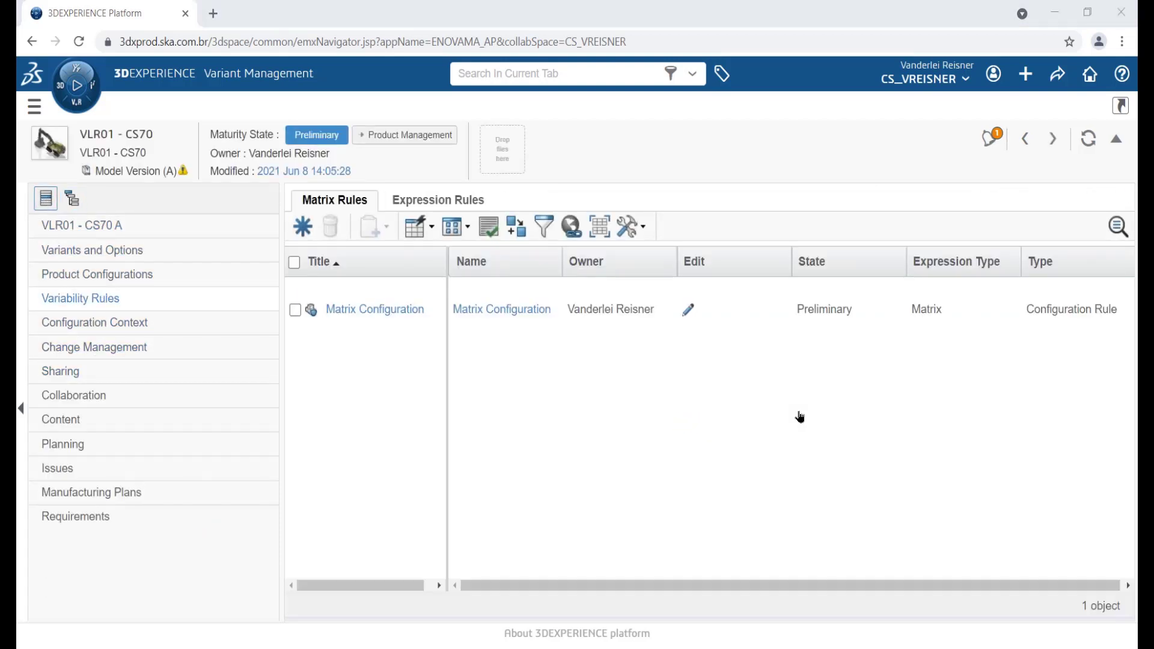
{"action": "left_click", "coordinate": [439, 201]}
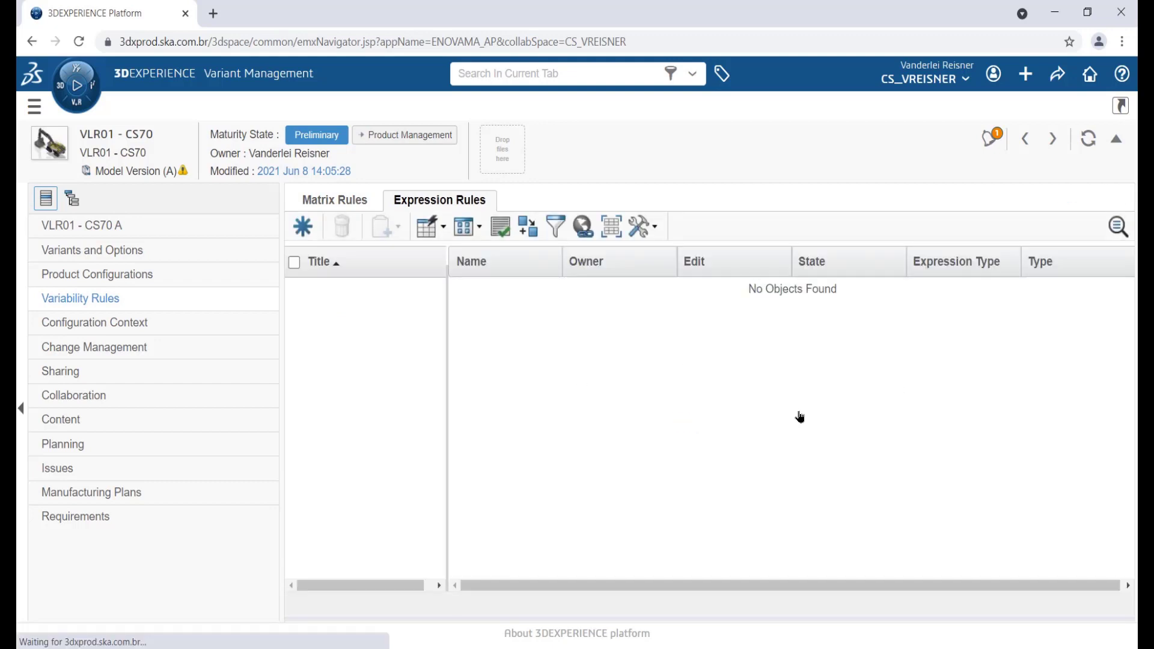
{"action": "left_click", "coordinate": [688, 291]}
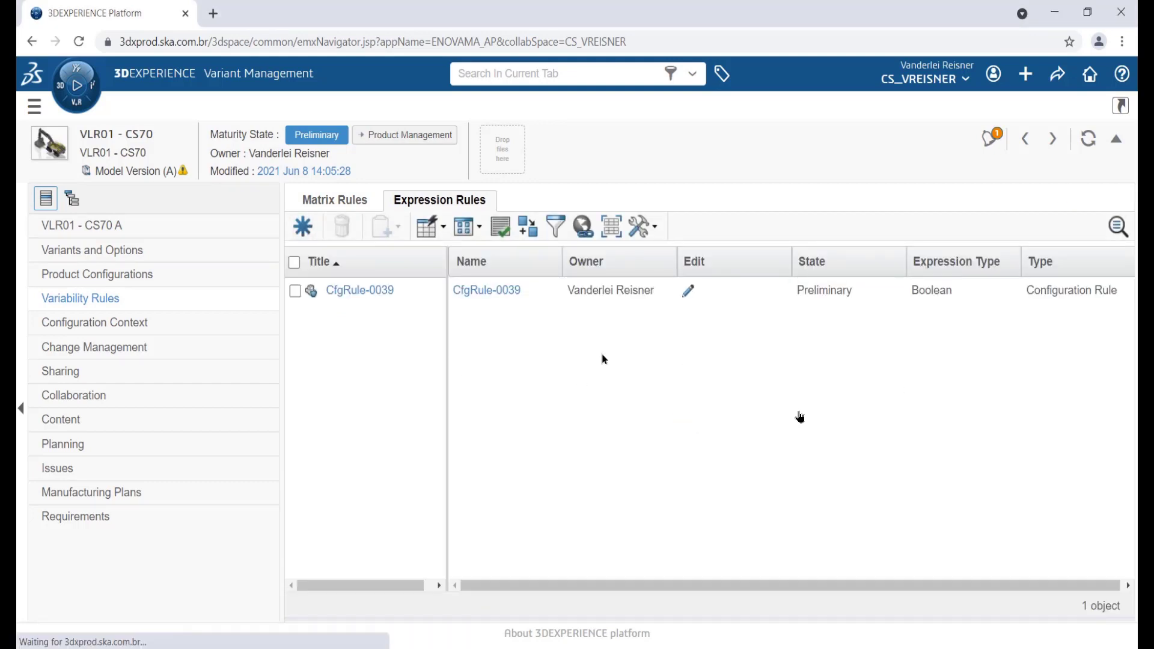
- Set both the name and the title of the new expression rule to Expression Configuration
{"action": "left_click", "coordinate": [303, 201]}
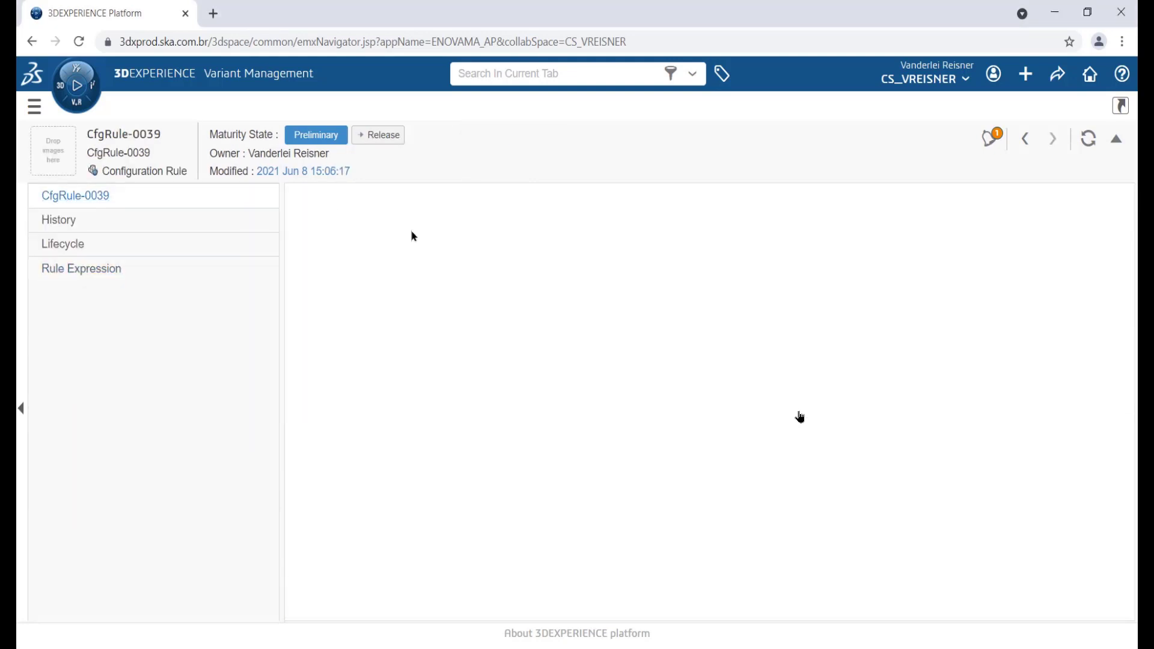
{"action": "type", "text": "Exp"}
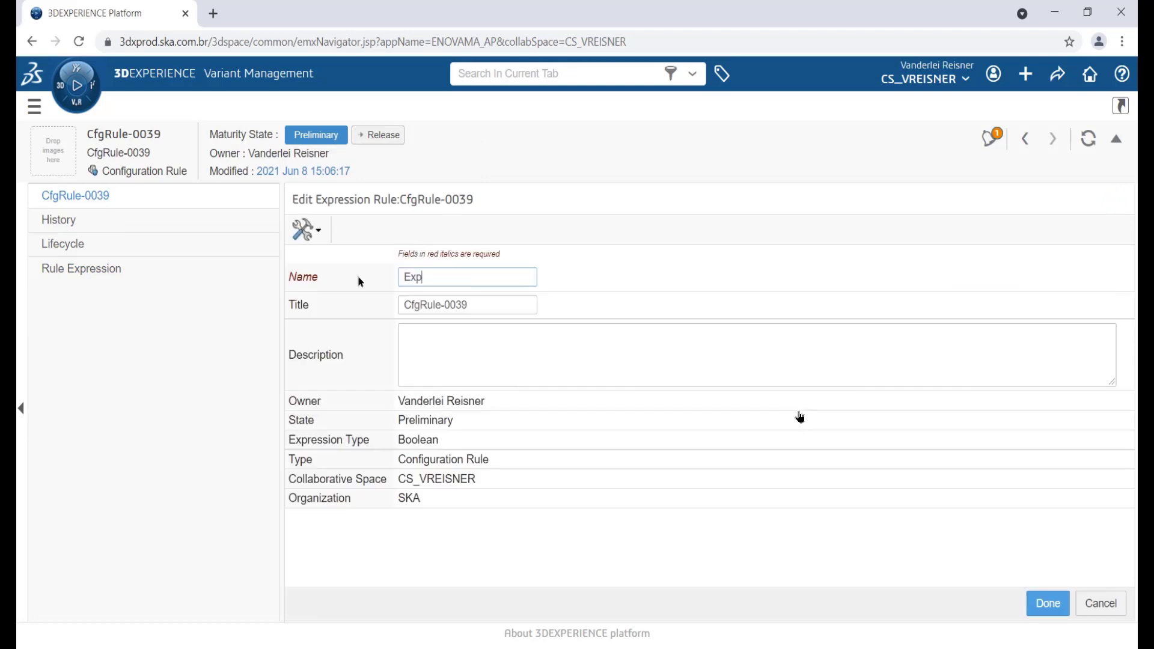
{"action": "type", "text": "ression Configuration"}
{"action": "left_click_drag", "start_coordinate": [527, 274], "coordinate": [366, 276]}
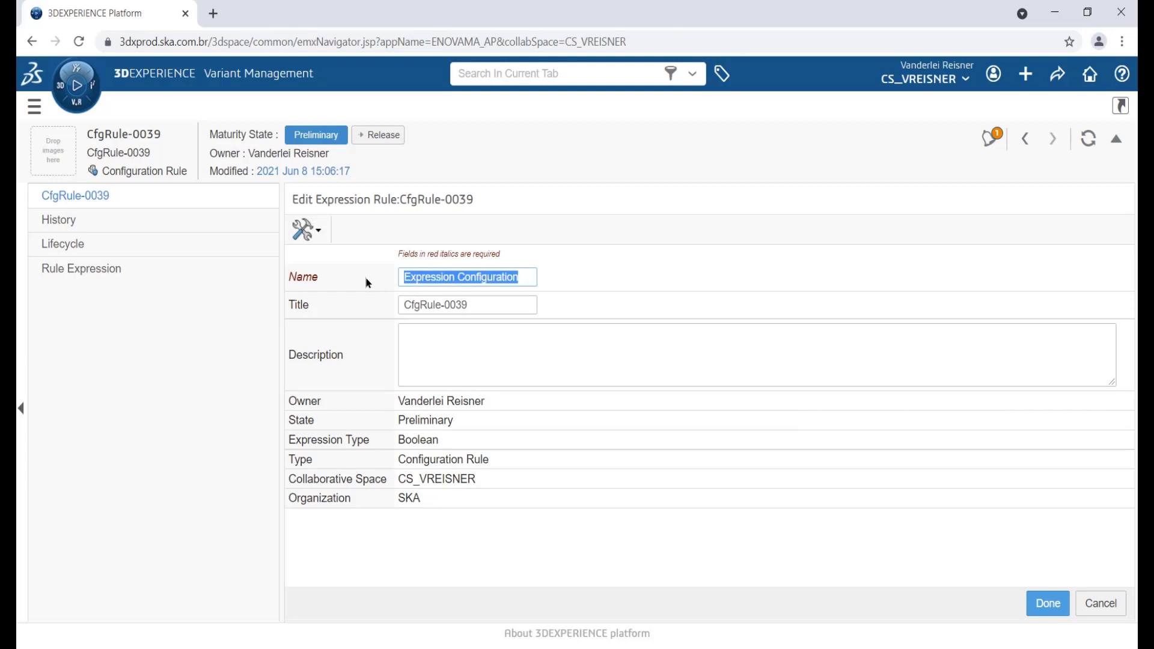
{"action": "key", "text": "ctrl+c"}
{"action": "left_click_drag", "start_coordinate": [490, 305], "coordinate": [373, 313]}
{"action": "key", "text": "ctrl+v"}
{"action": "left_click", "coordinate": [1048, 603]}
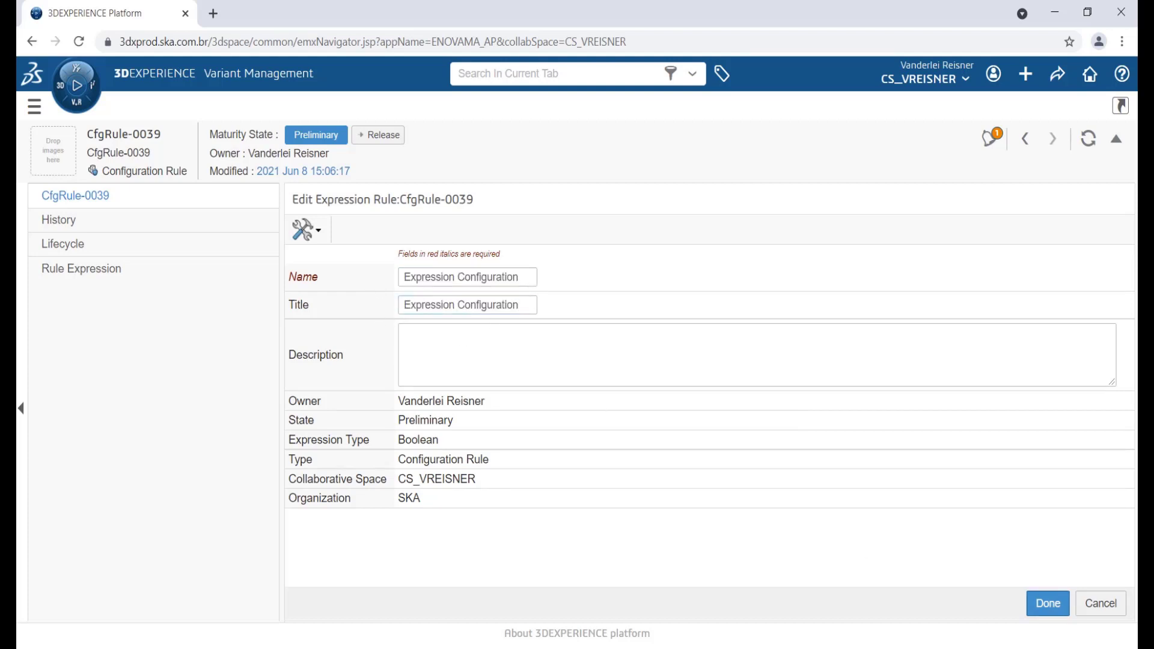
- Write the rule expression so that VLR01 - Country with VLR01 - France IMPLY VLR01 - Swing with VLR01 - 11.8 RPM
{"action": "left_click", "coordinate": [62, 270]}
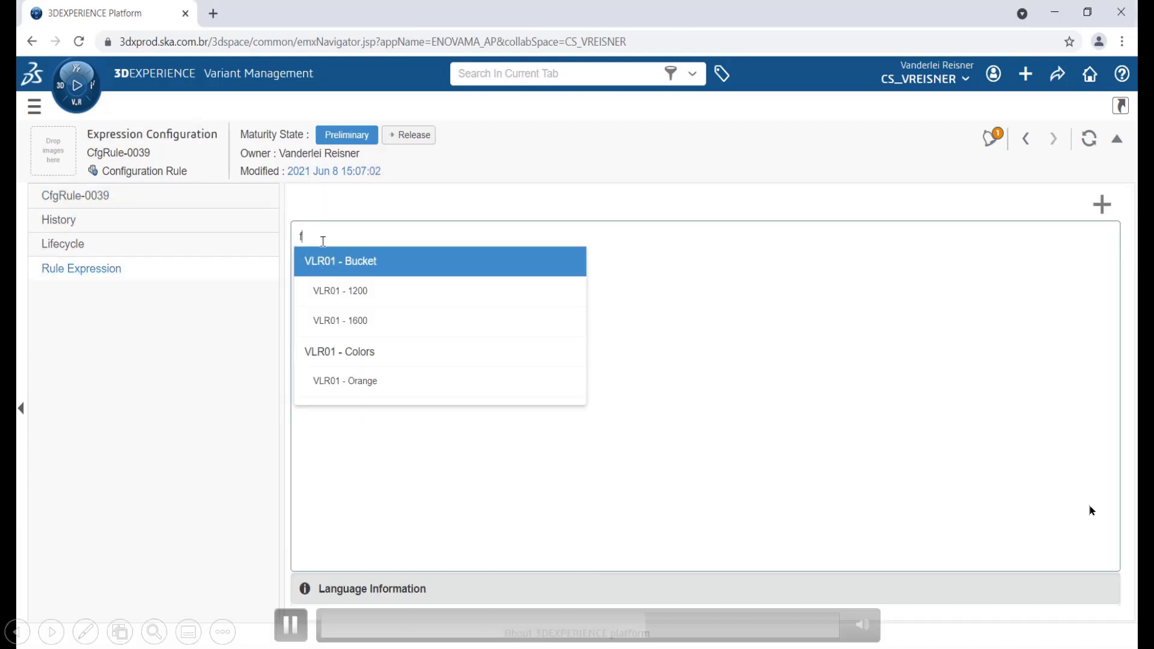
{"action": "left_click", "coordinate": [355, 292]}
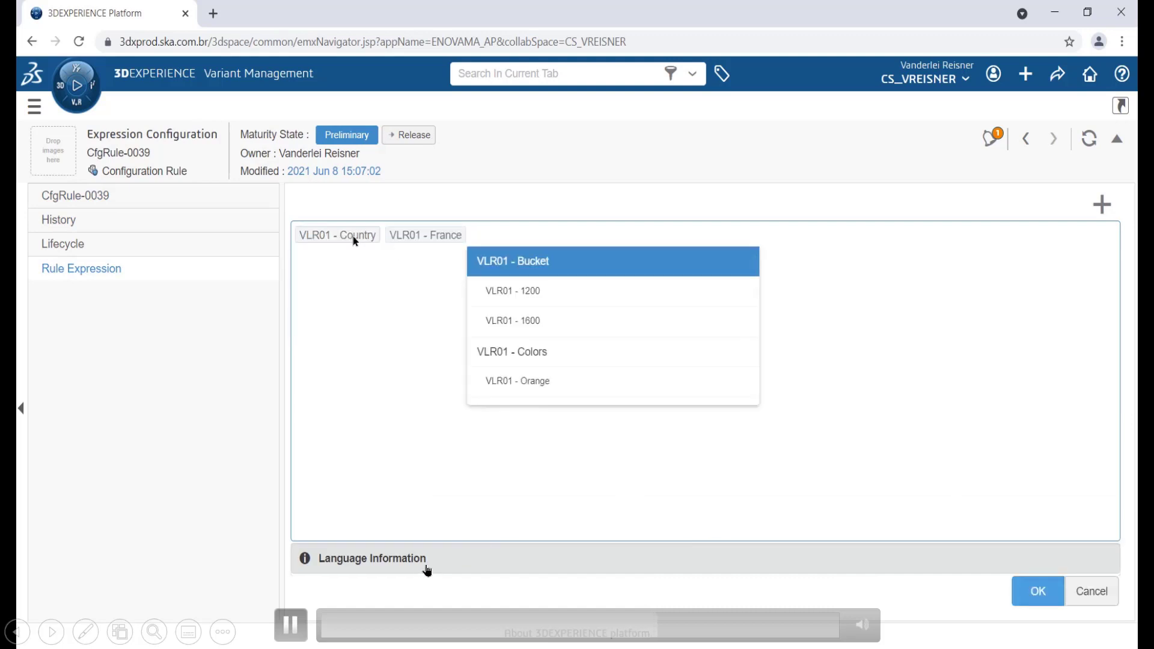
{"action": "type", "text": "impl"}
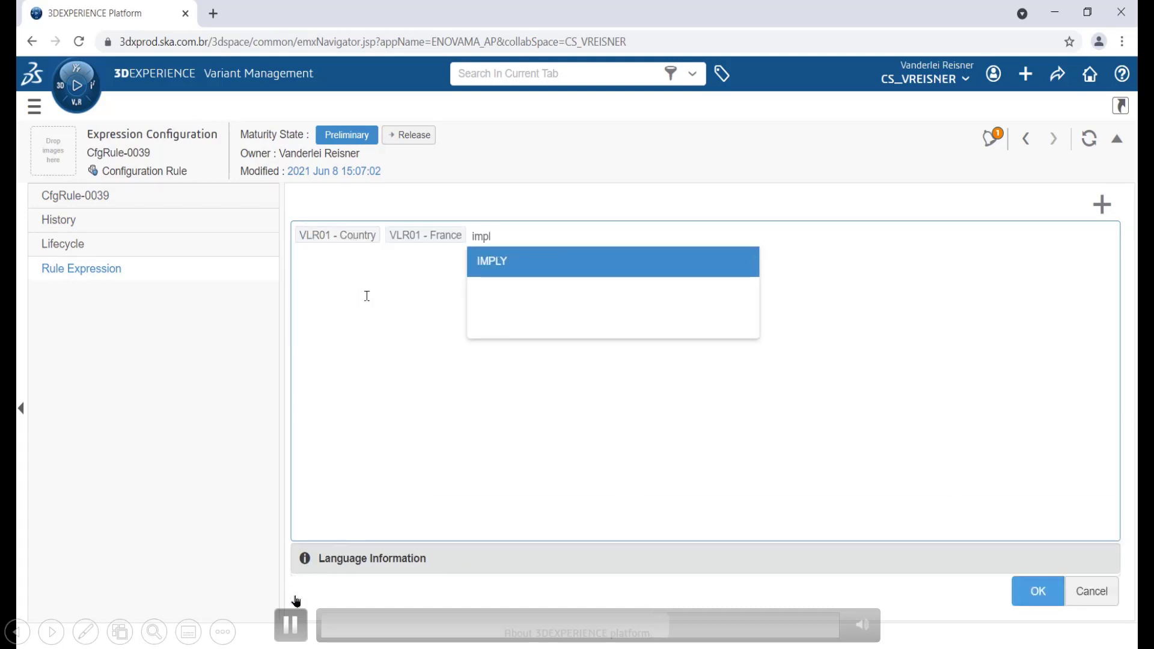
{"action": "left_click", "coordinate": [501, 261]}
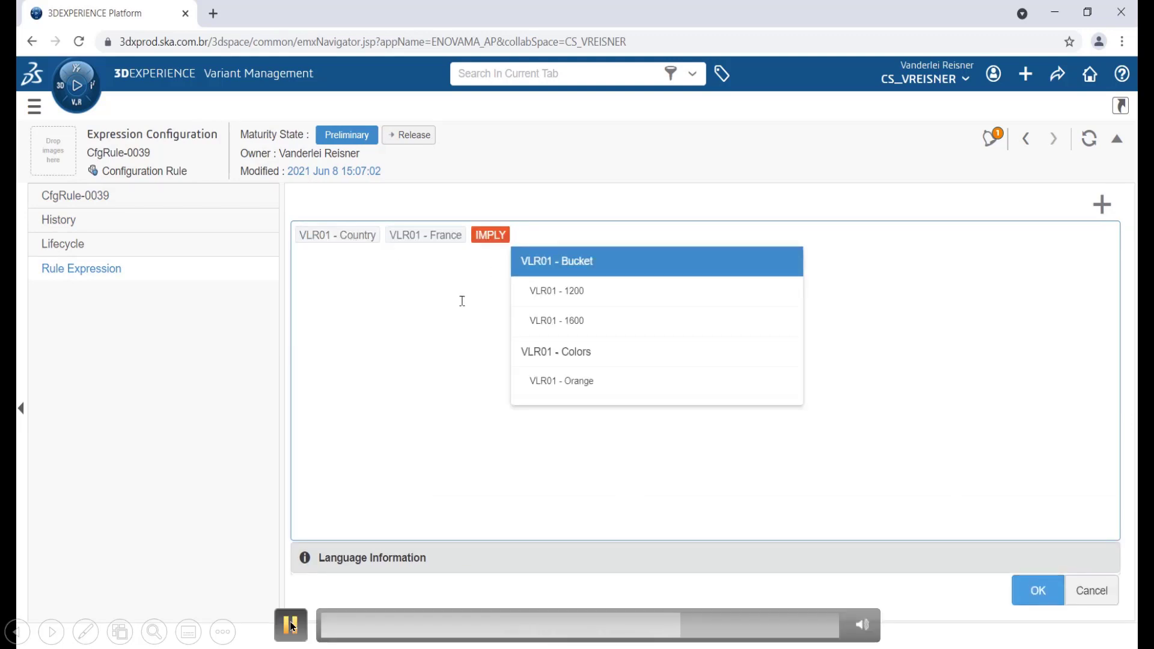
{"action": "type", "text": "11.8"}
{"action": "key", "text": "BackSpace"}
{"action": "key", "text": "BackSpace"}
{"action": "type", "text": ".8"}
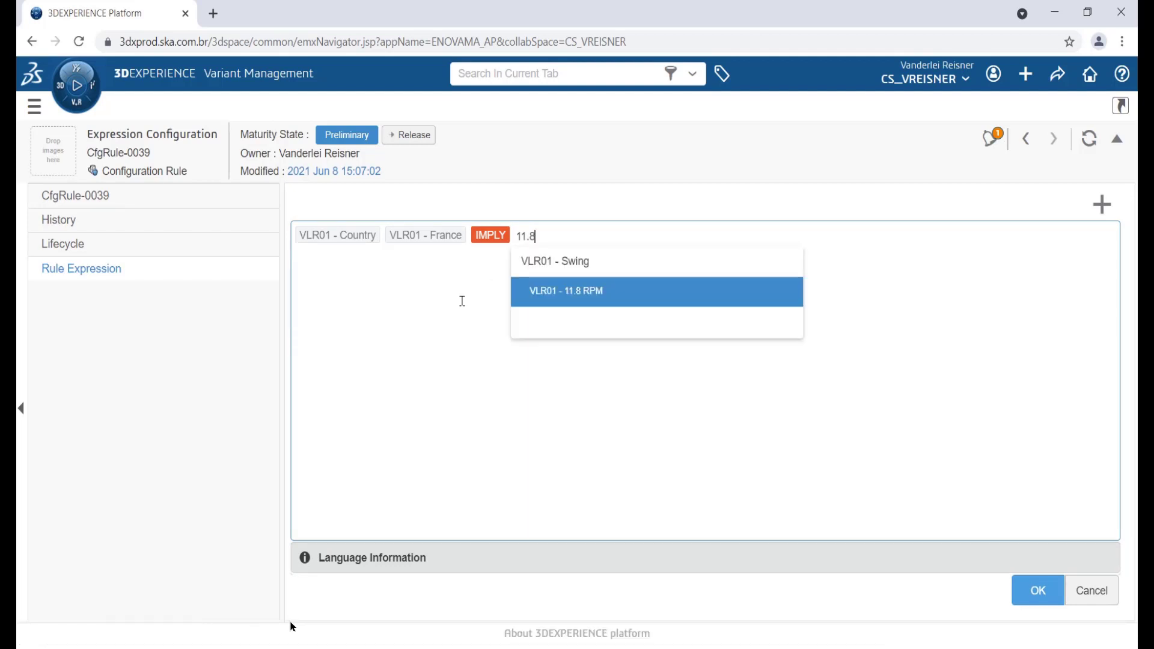
{"action": "left_click", "coordinate": [571, 294]}
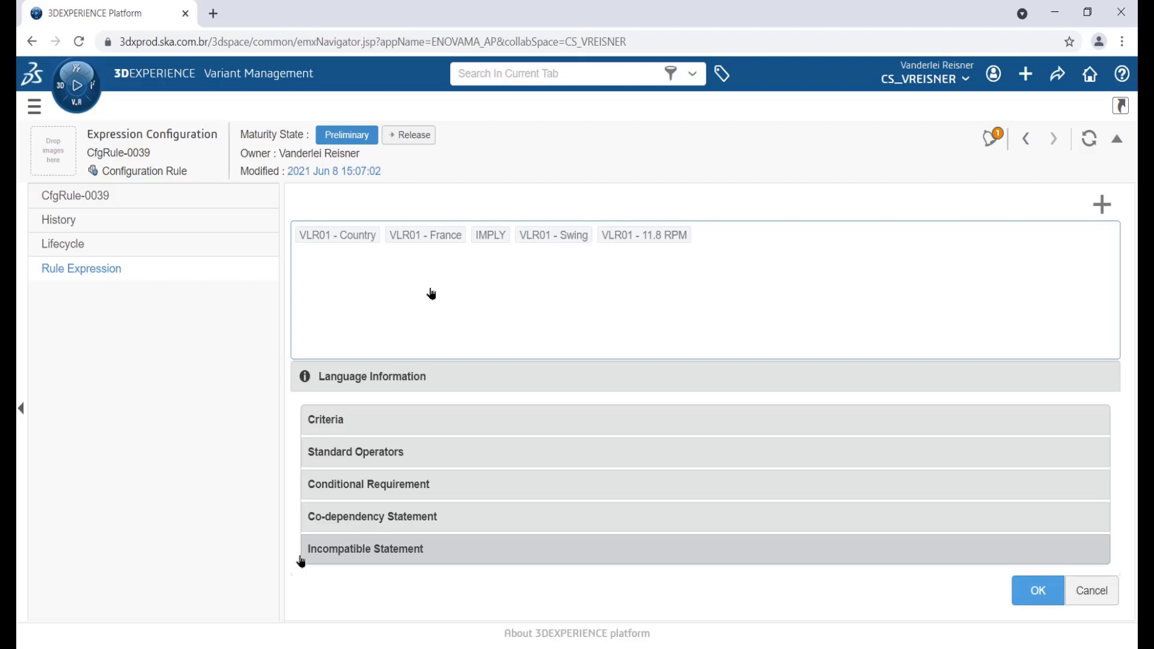
{"action": "mouse_move", "coordinate": [606, 184]}
{"action": "mouse_move", "coordinate": [295, 640]}
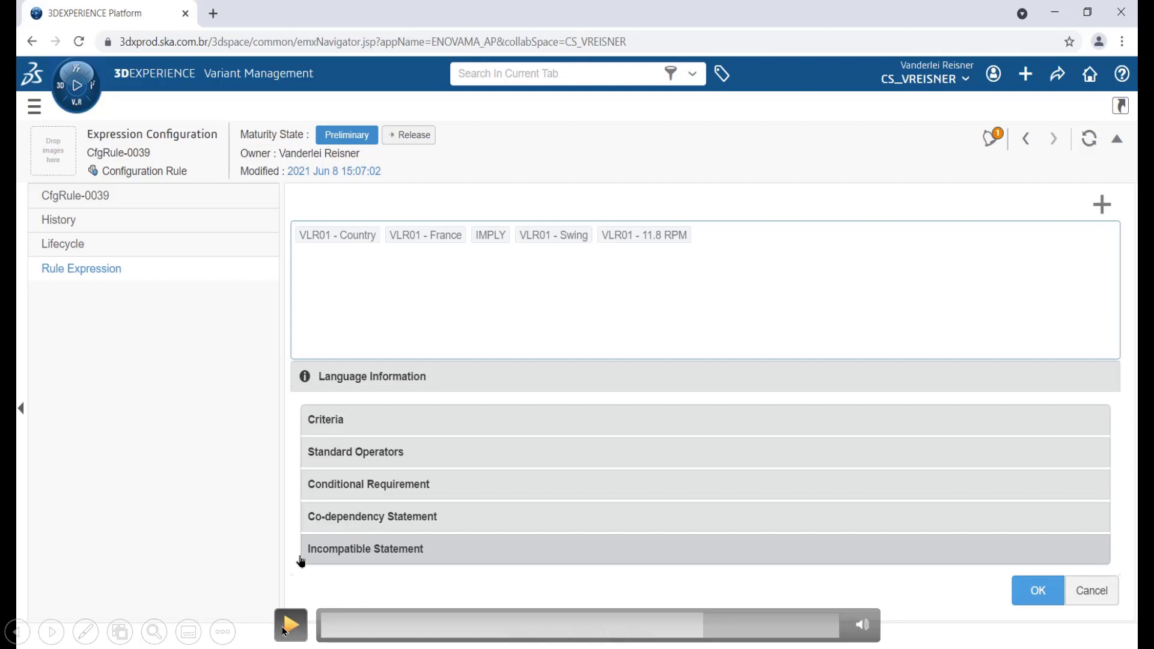
{"action": "left_click", "coordinate": [290, 626]}
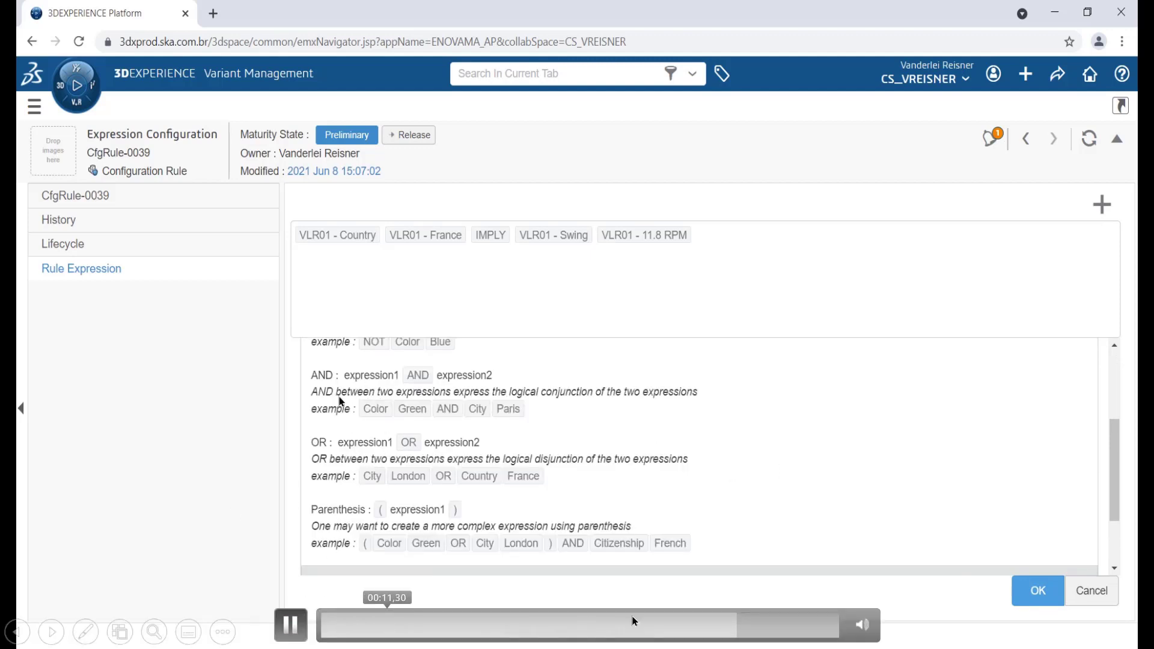
{"action": "mouse_move", "coordinate": [635, 621]}
{"action": "left_mouse_down"}
{"action": "mouse_move", "coordinate": [726, 625]}
{"action": "mouse_move", "coordinate": [668, 624]}
{"action": "mouse_move", "coordinate": [709, 629]}
{"action": "left_mouse_up"}
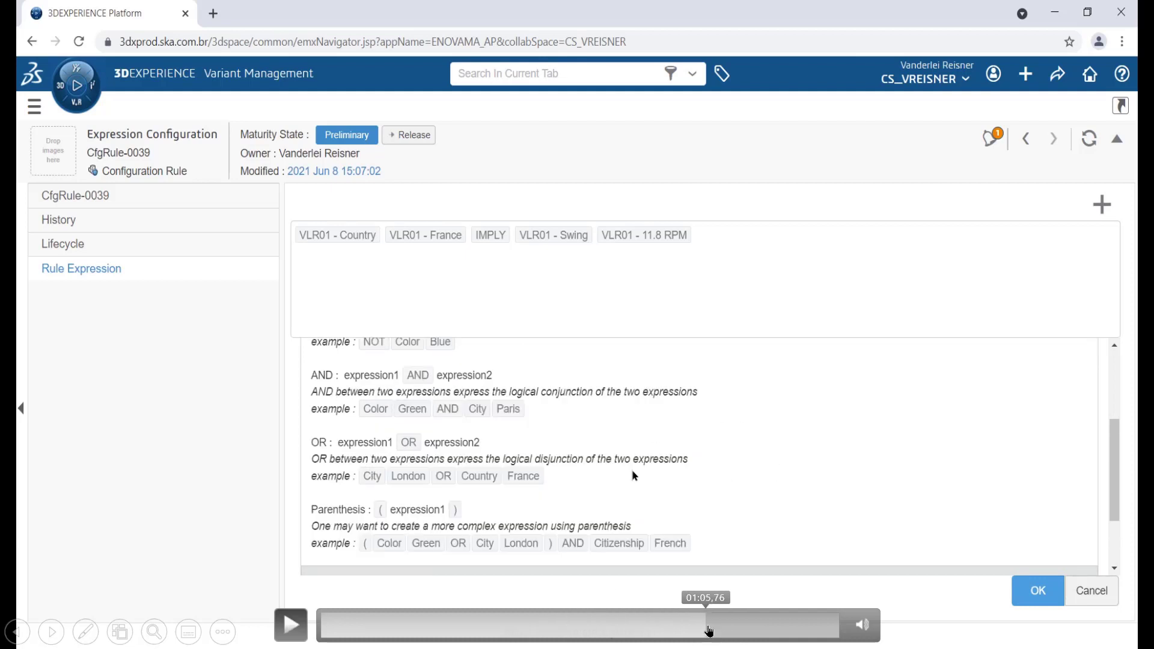
{"action": "left_click", "coordinate": [709, 630]}
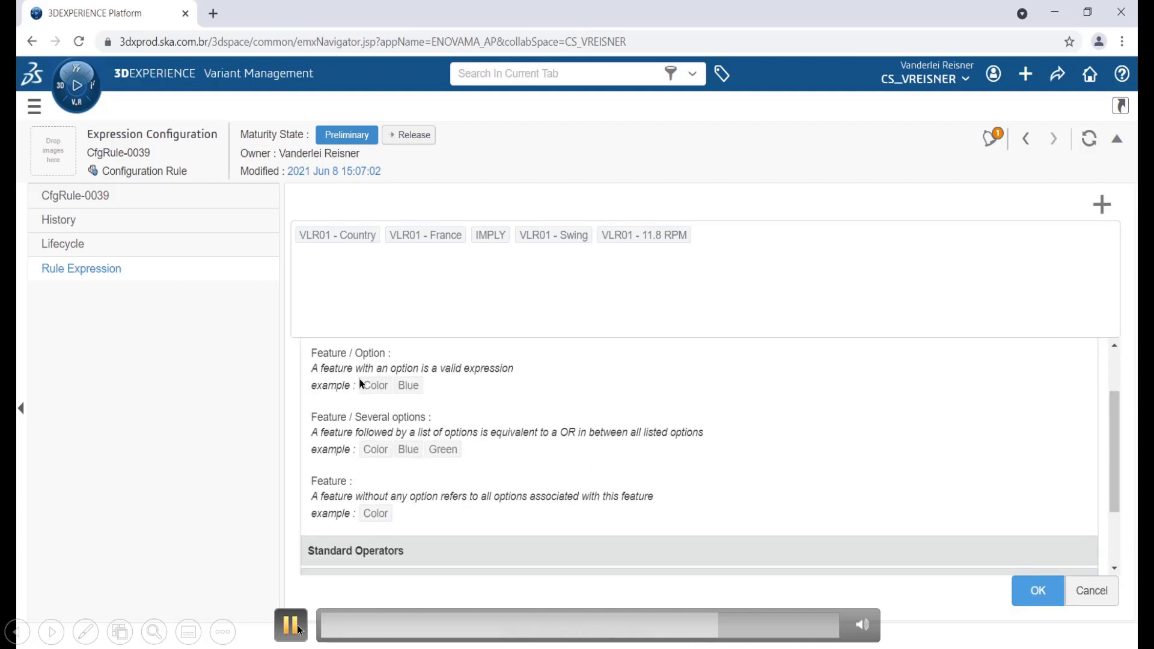
{"action": "left_click", "coordinate": [298, 629]}
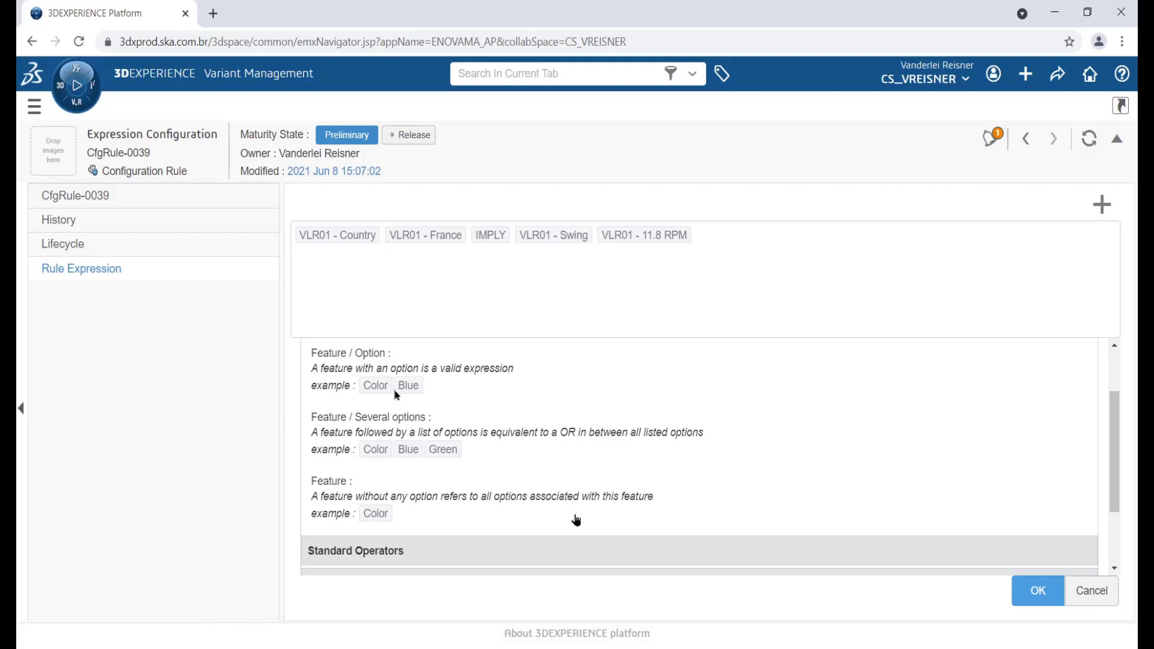
{"action": "mouse_move", "coordinate": [1066, 446]}
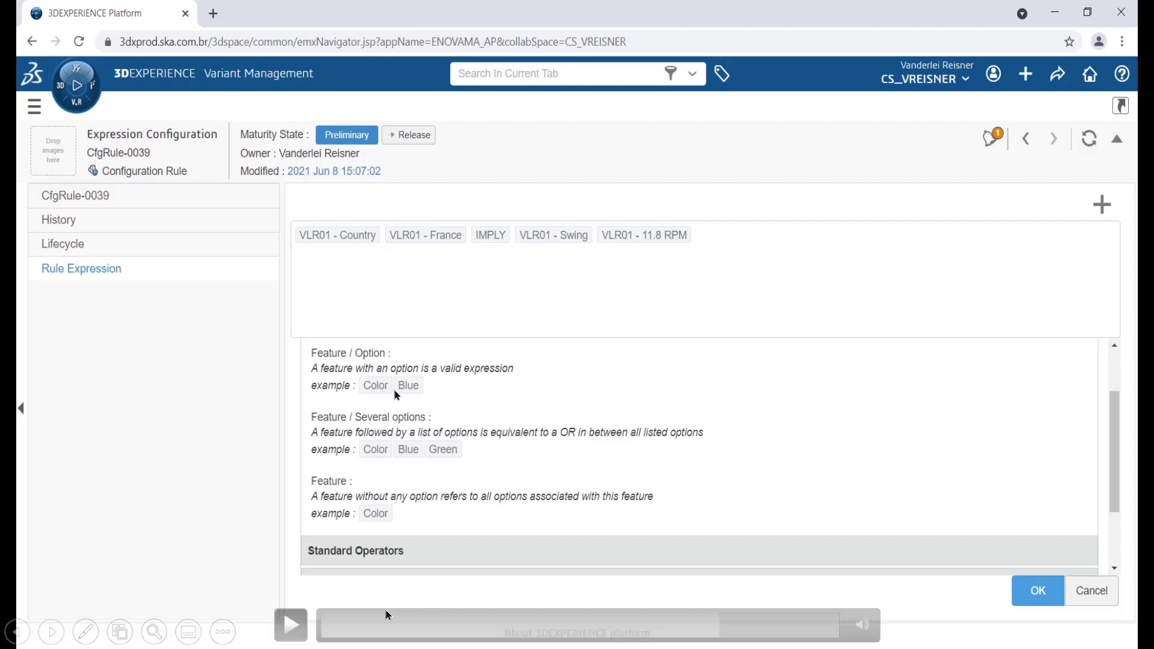
{"action": "left_click", "coordinate": [292, 627]}
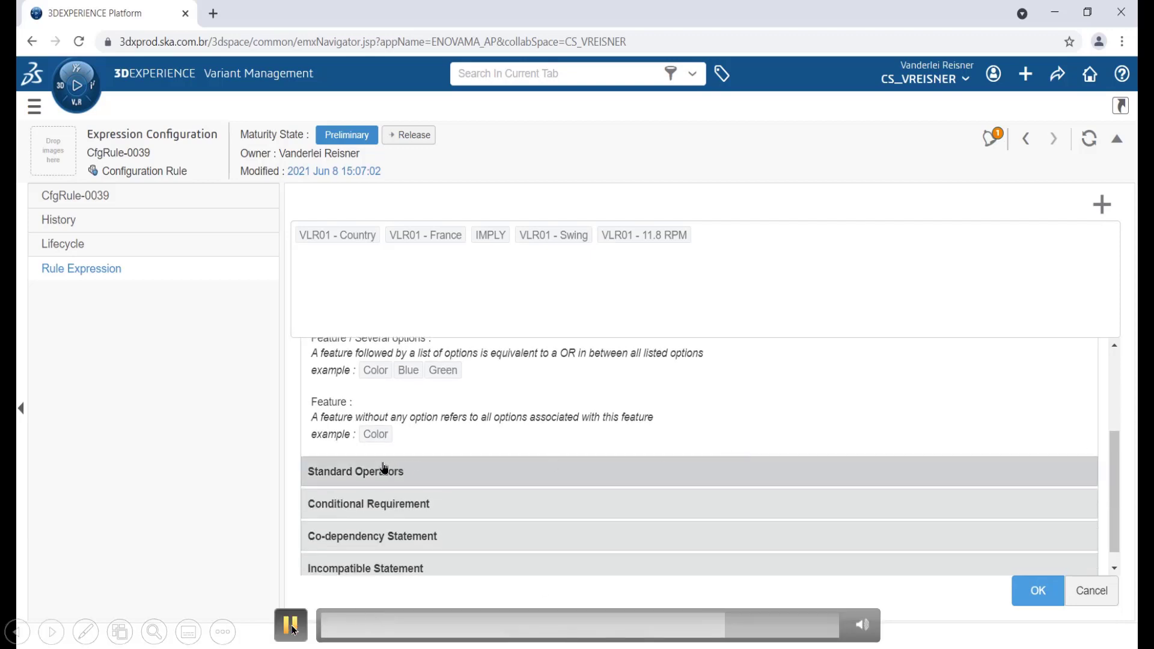
{"action": "left_click", "coordinate": [292, 627]}
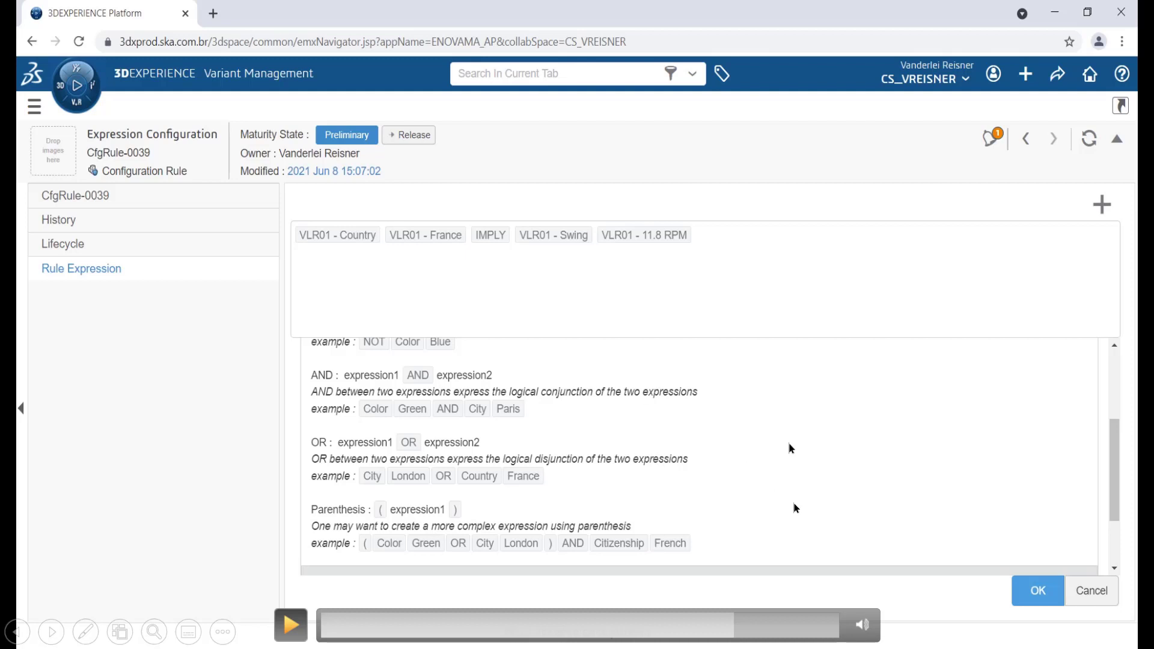
{"action": "left_click", "coordinate": [294, 627]}
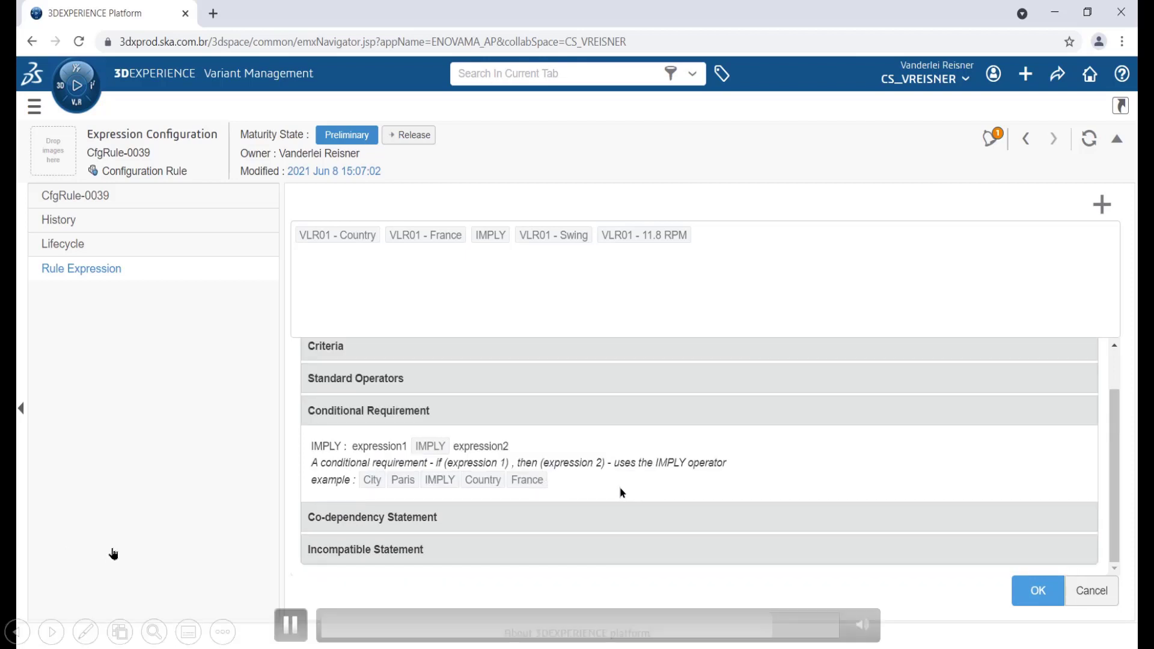
{"action": "left_click", "coordinate": [288, 625]}
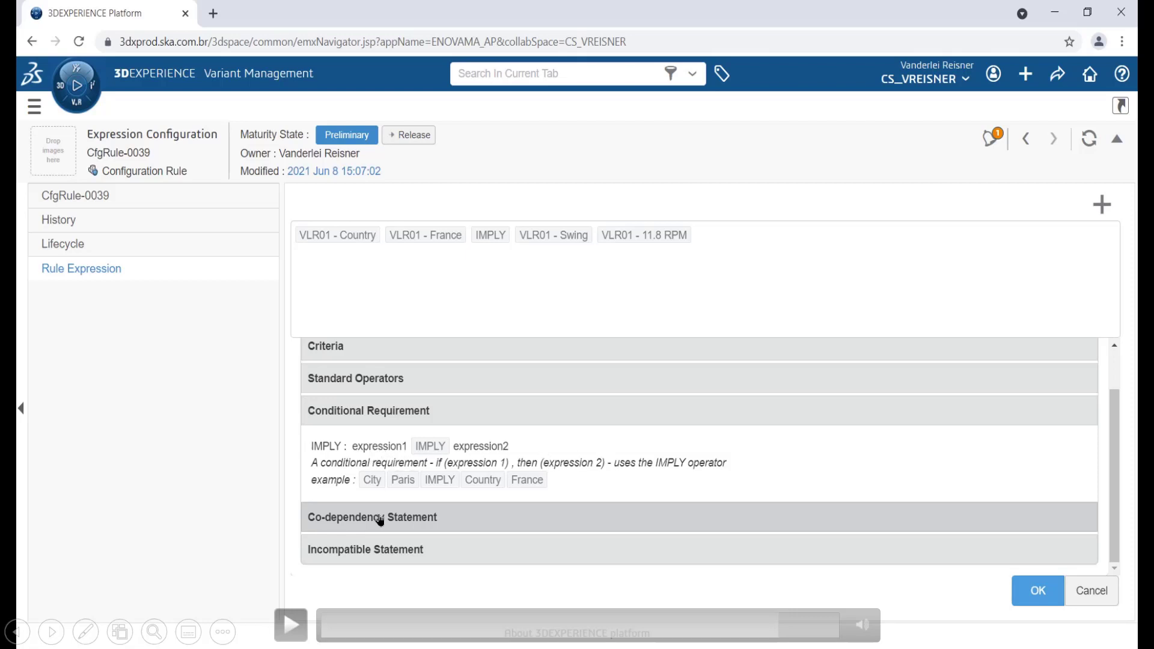
{"action": "left_click", "coordinate": [291, 625]}
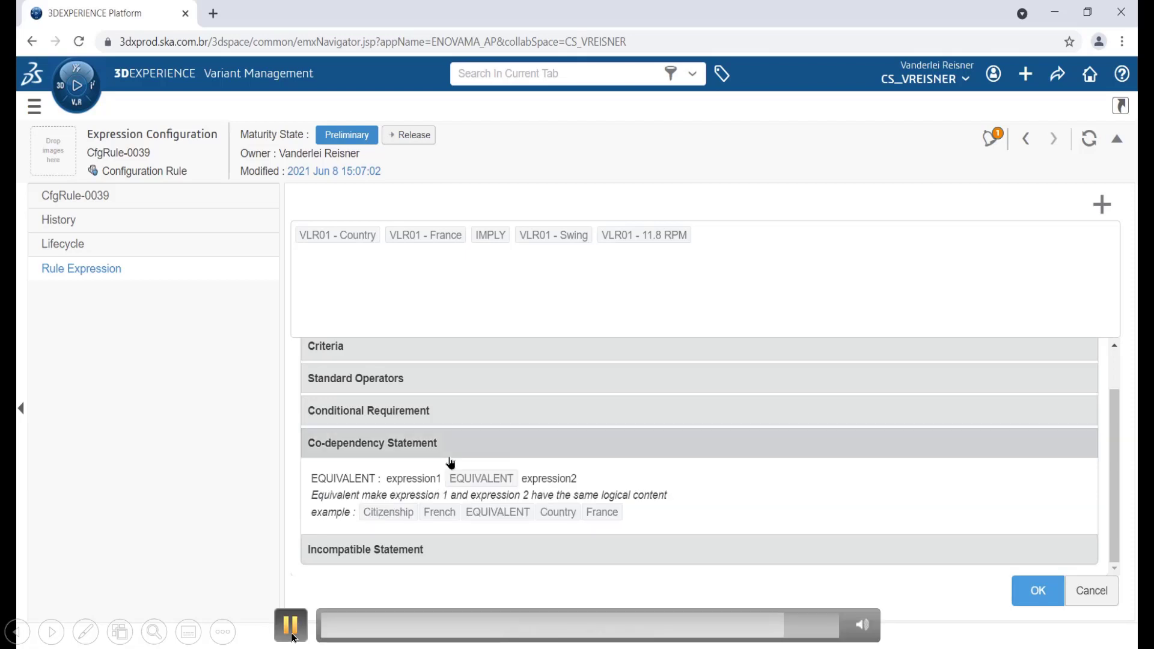
{"action": "left_click", "coordinate": [292, 630]}
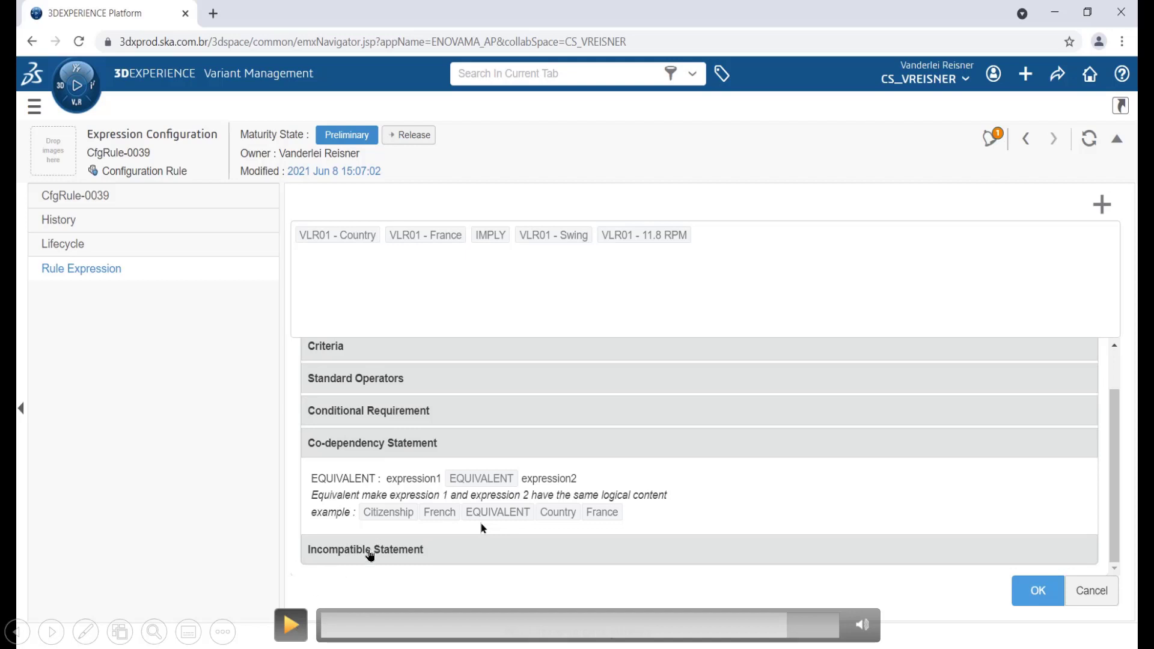
{"action": "mouse_move", "coordinate": [289, 625]}
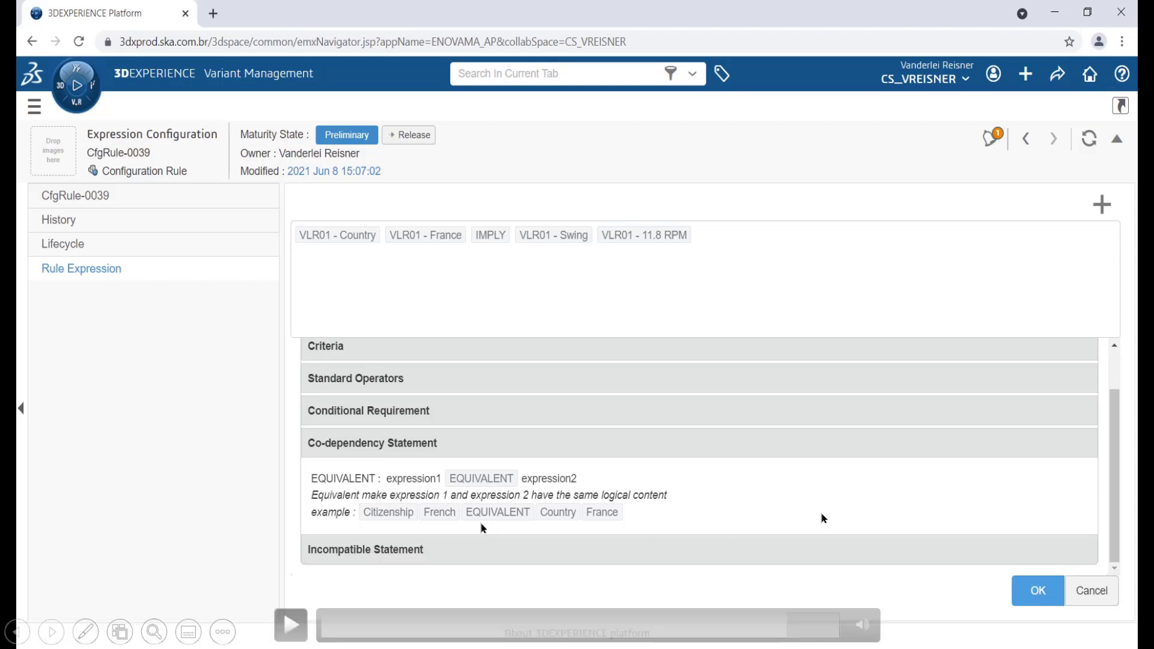
{"action": "left_click", "coordinate": [289, 626]}
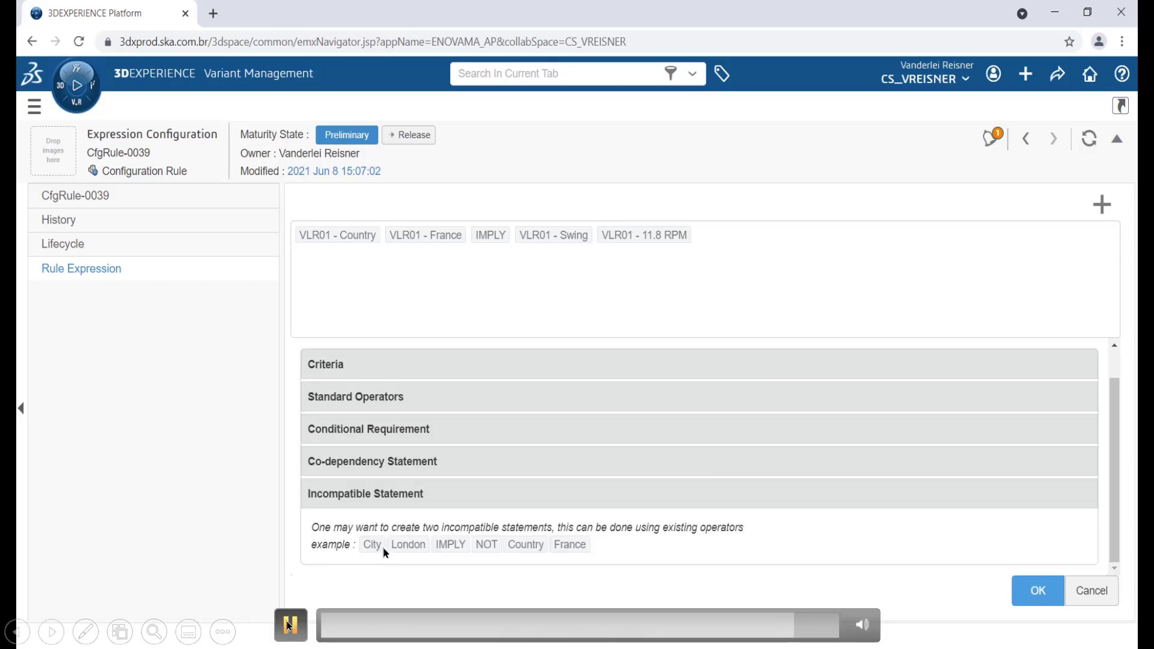
{"action": "left_click", "coordinate": [289, 626]}
{"action": "left_click", "coordinate": [291, 625]}
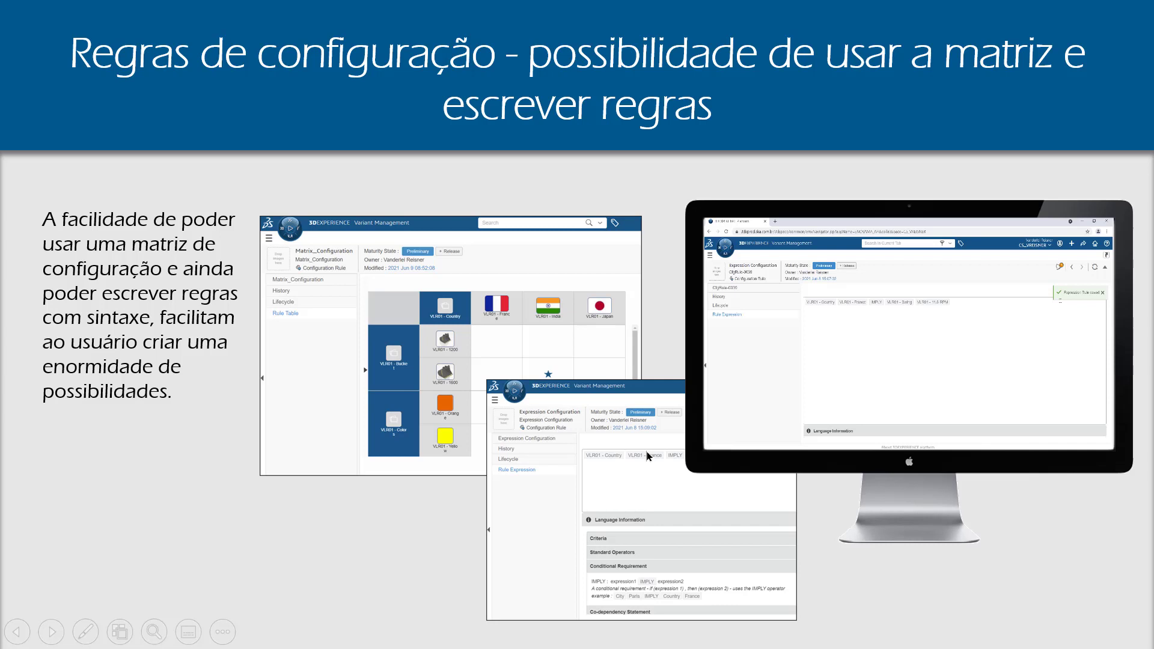
{"action": "left_click", "coordinate": [638, 469]}
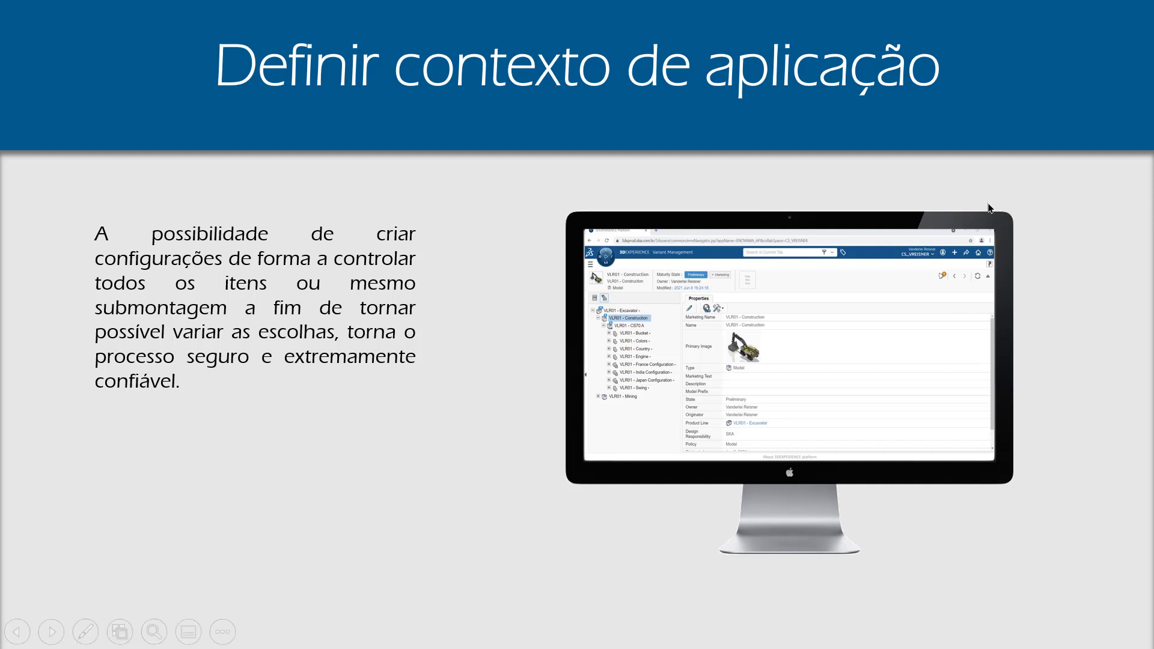
{"action": "mouse_move", "coordinate": [907, 337]}
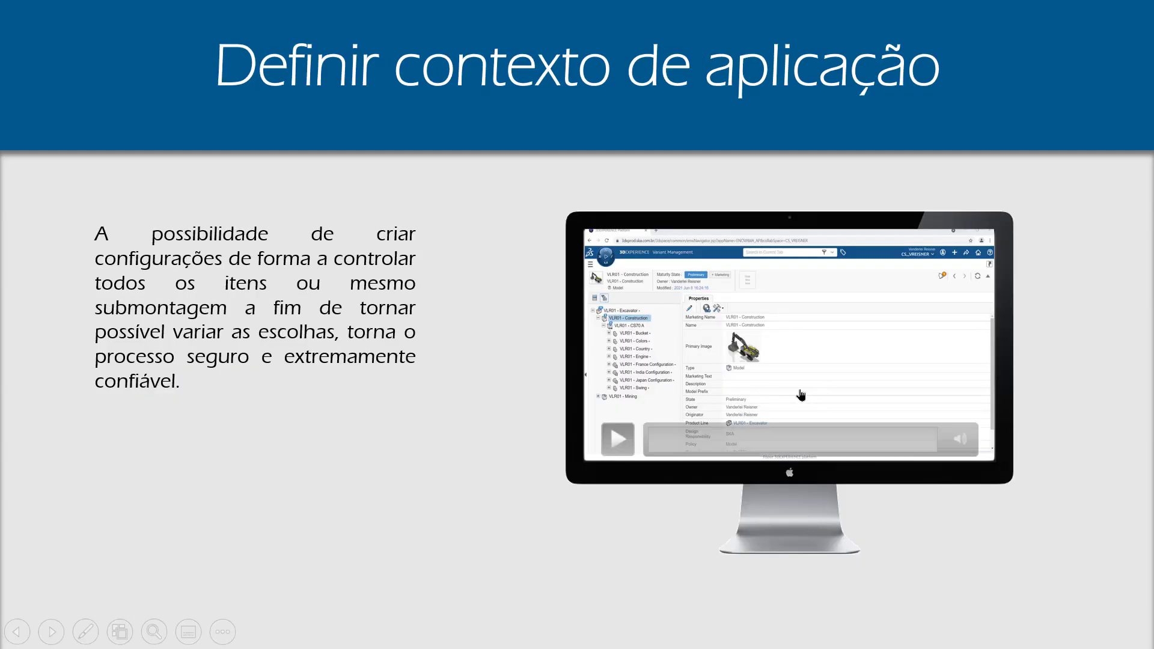
{"action": "left_click", "coordinate": [801, 395]}
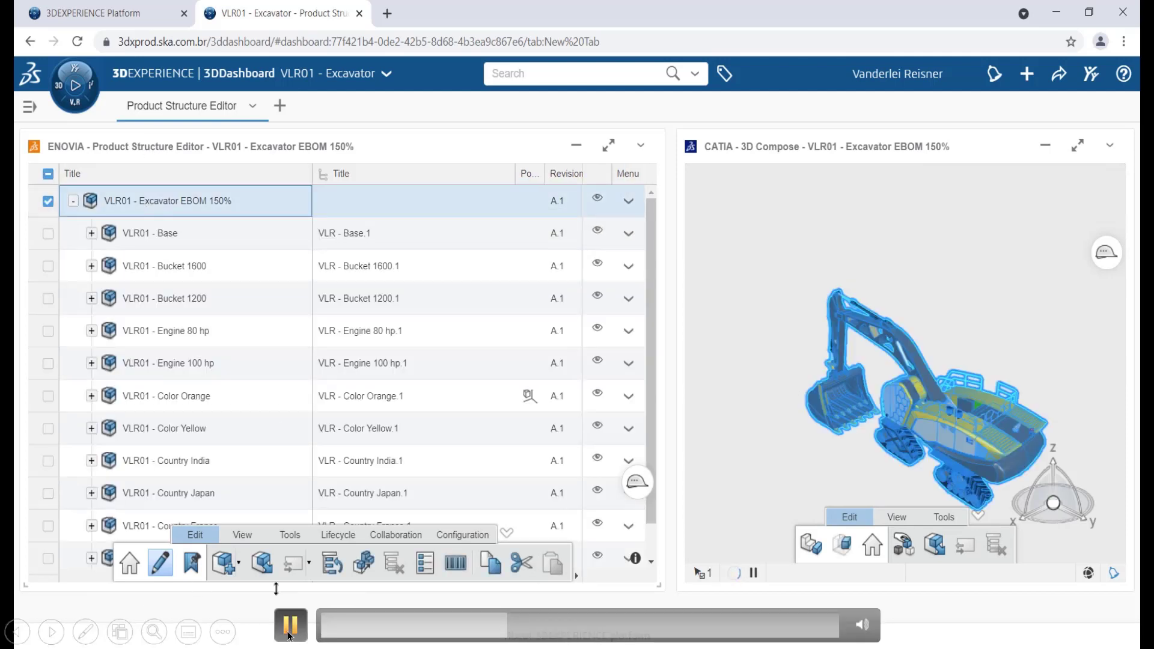
{"action": "left_click", "coordinate": [289, 631]}
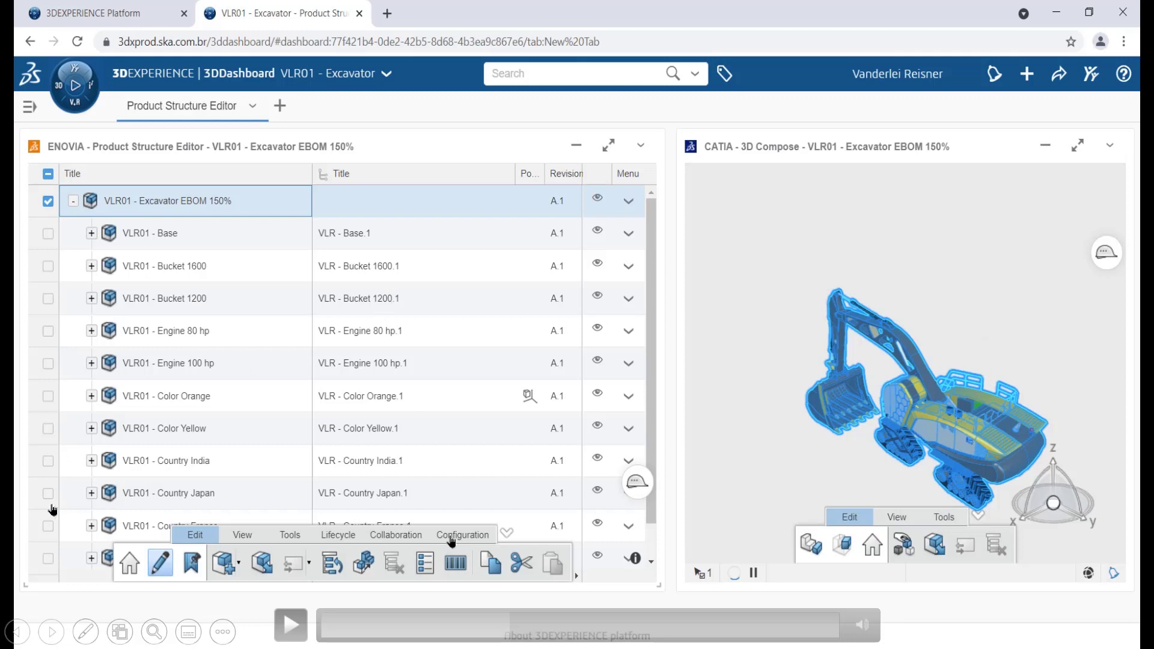
{"action": "left_click", "coordinate": [291, 627]}
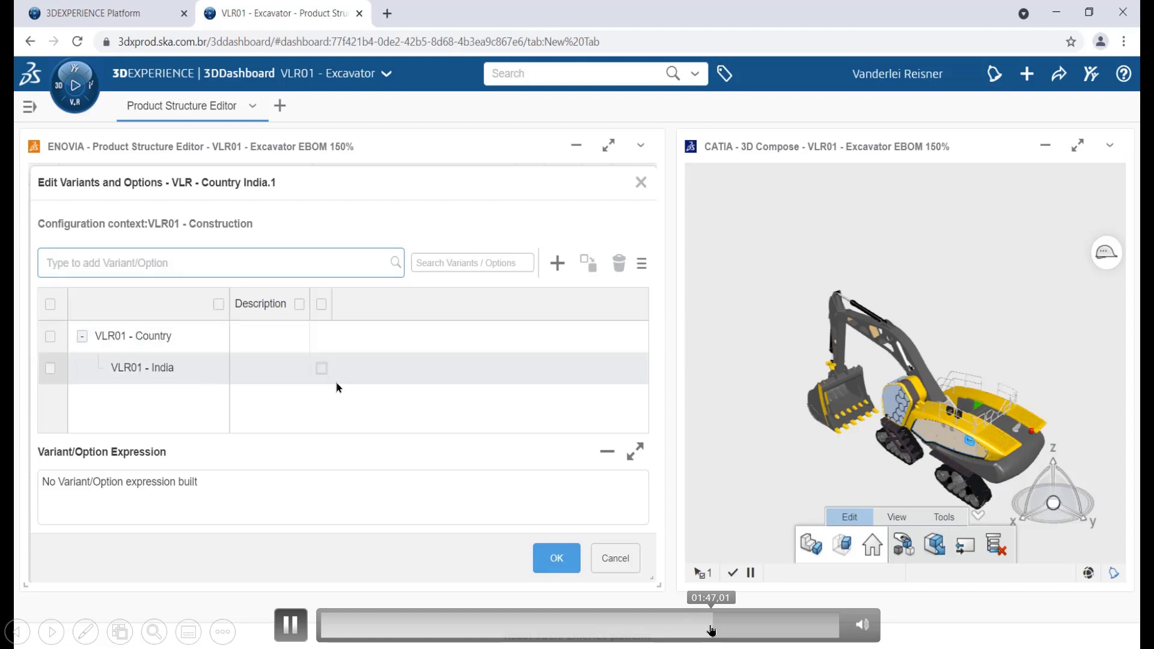
{"action": "left_click", "coordinate": [737, 629]}
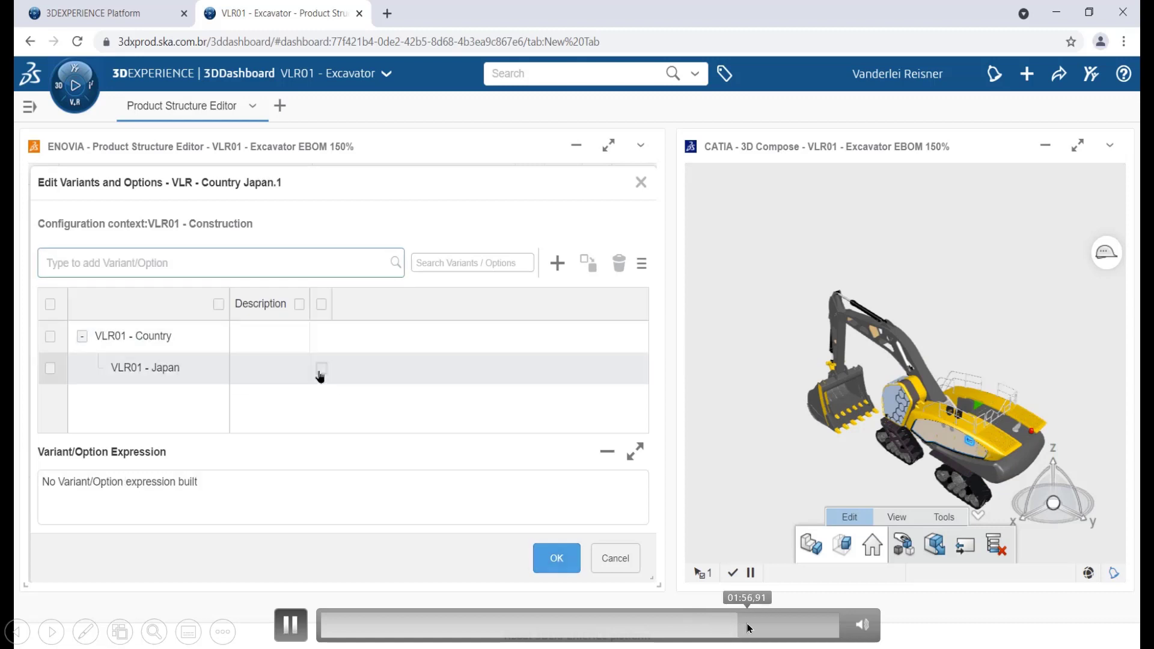